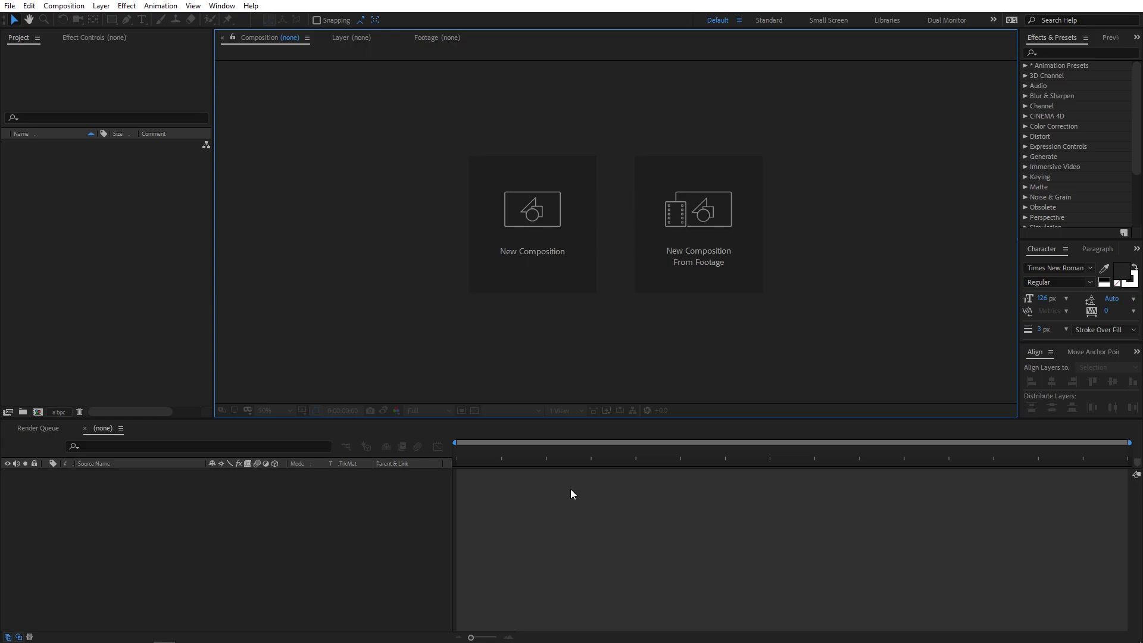
Create a composition named Main, 1920 x 1080 px at 30 fps, with a duration of 10 seconds
left_click(526, 265)
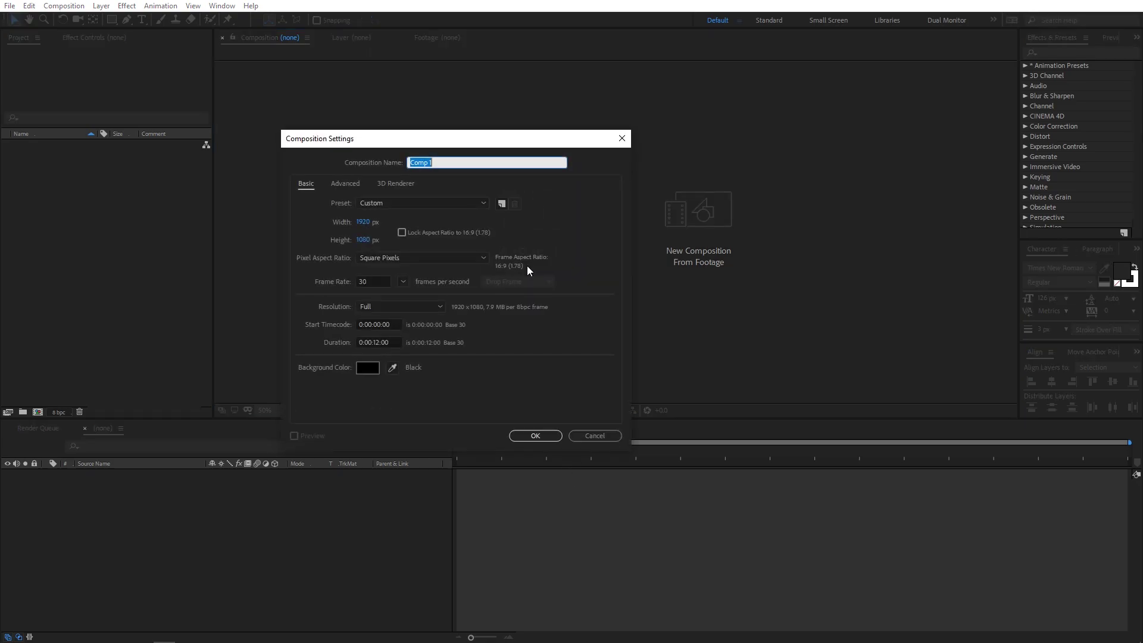
type("Main")
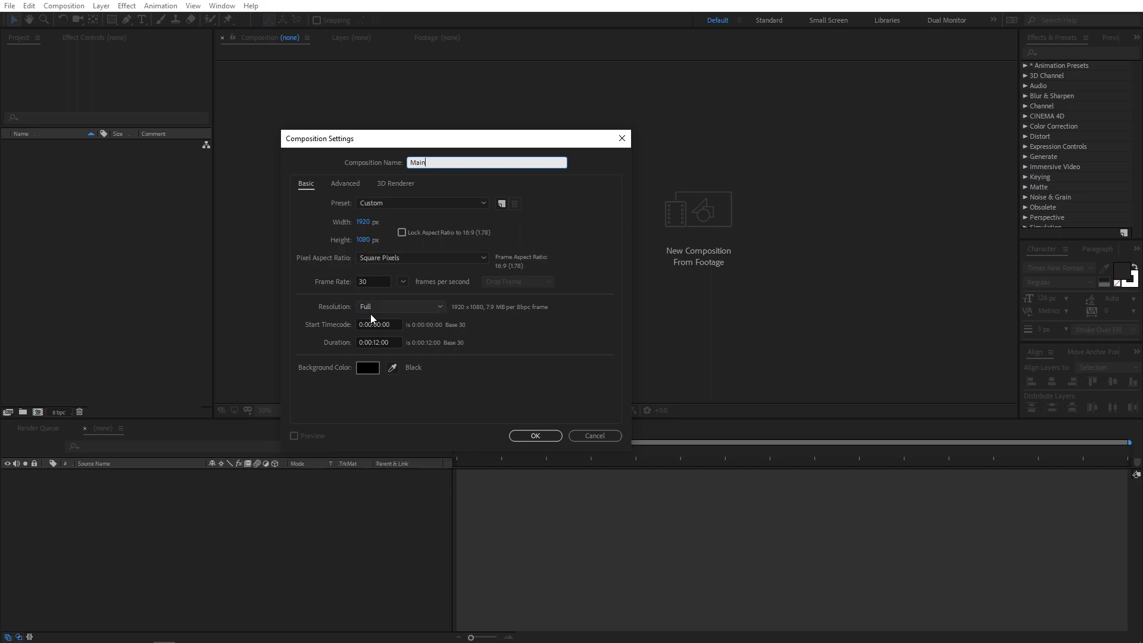
left_click(376, 342)
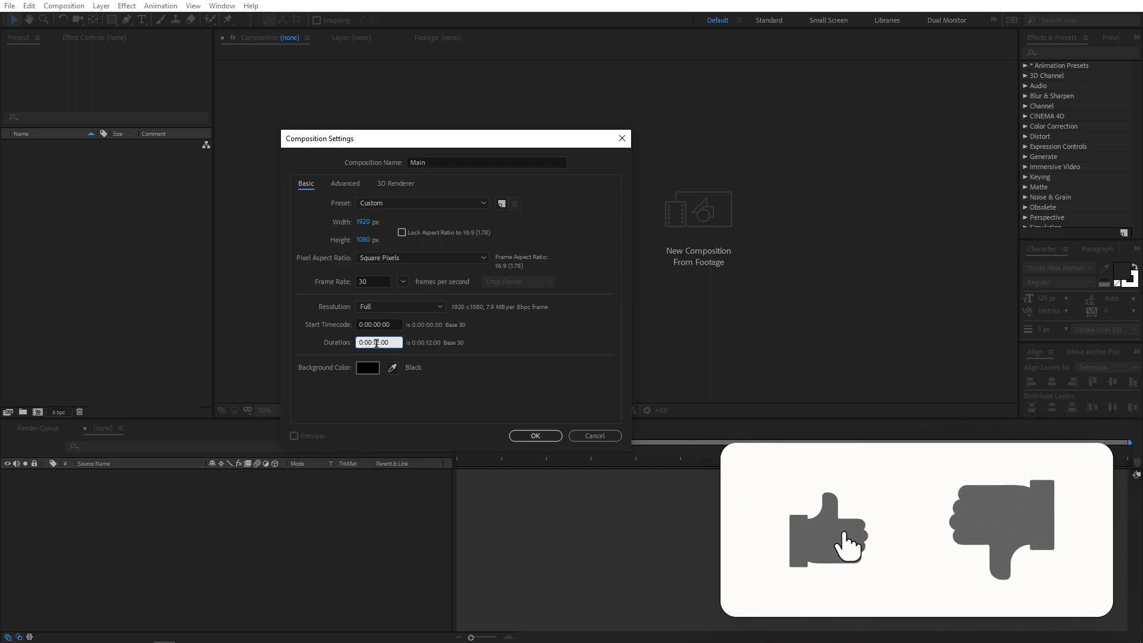
key("BackSpace")
type("0")
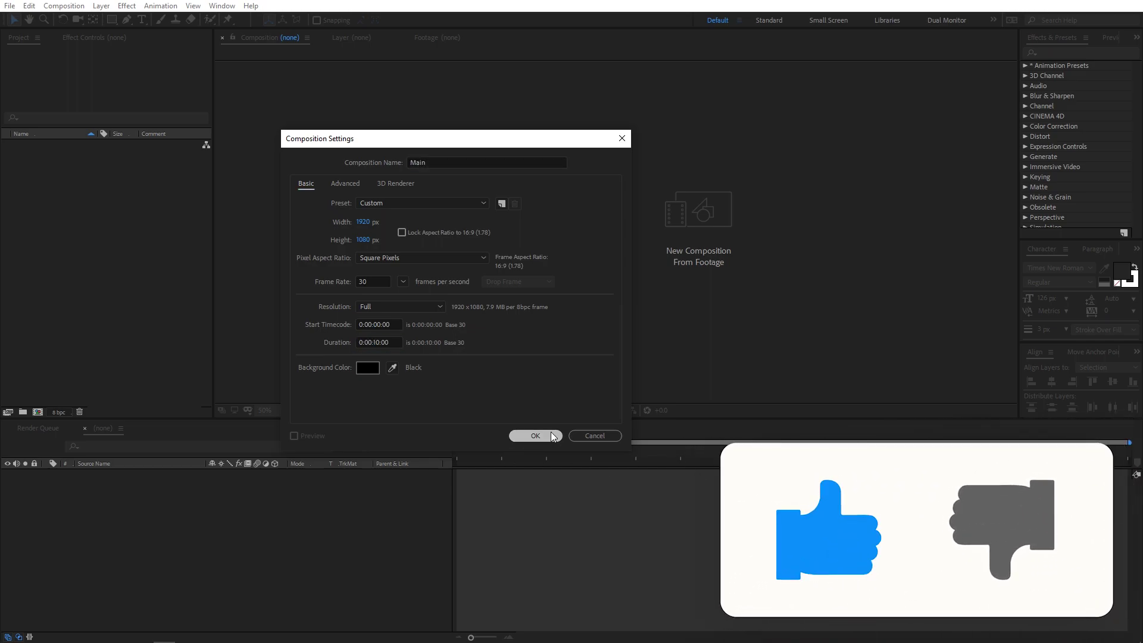
left_click(531, 436)
left_click(128, 354)
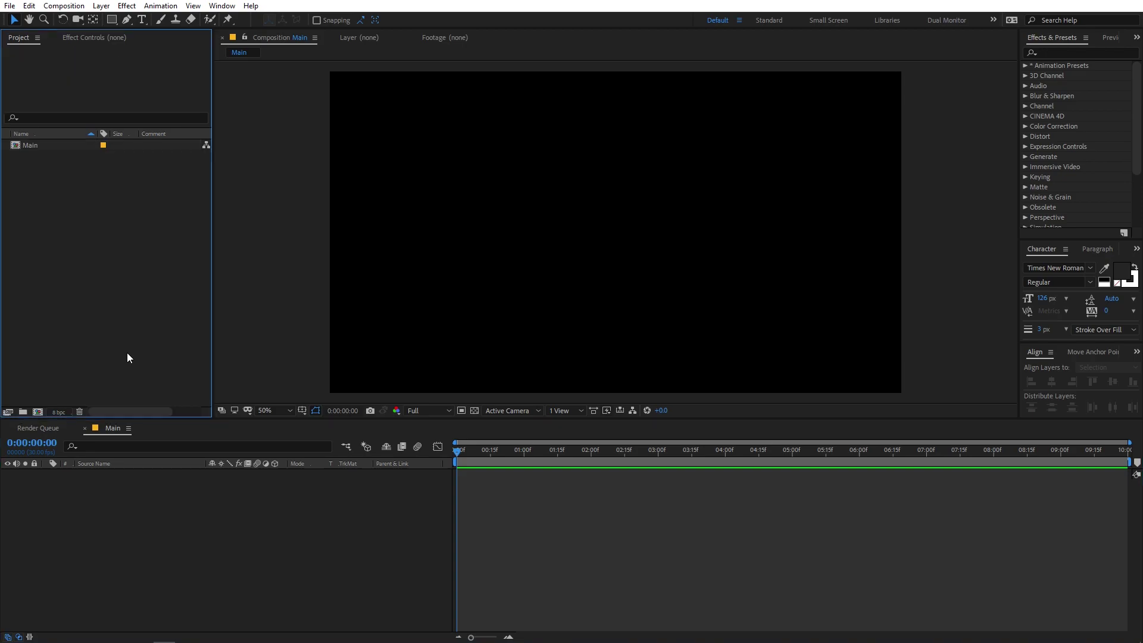
Add a text layer reading TRENDY and centre it horizontally and vertically in the composition
left_click(142, 20)
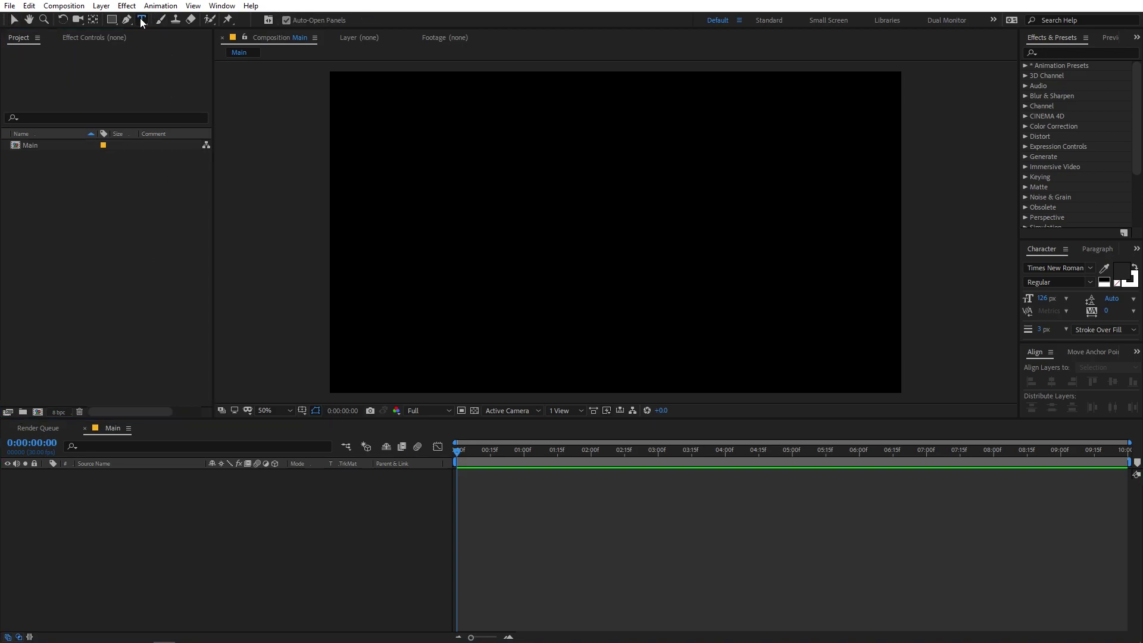
left_click(544, 241)
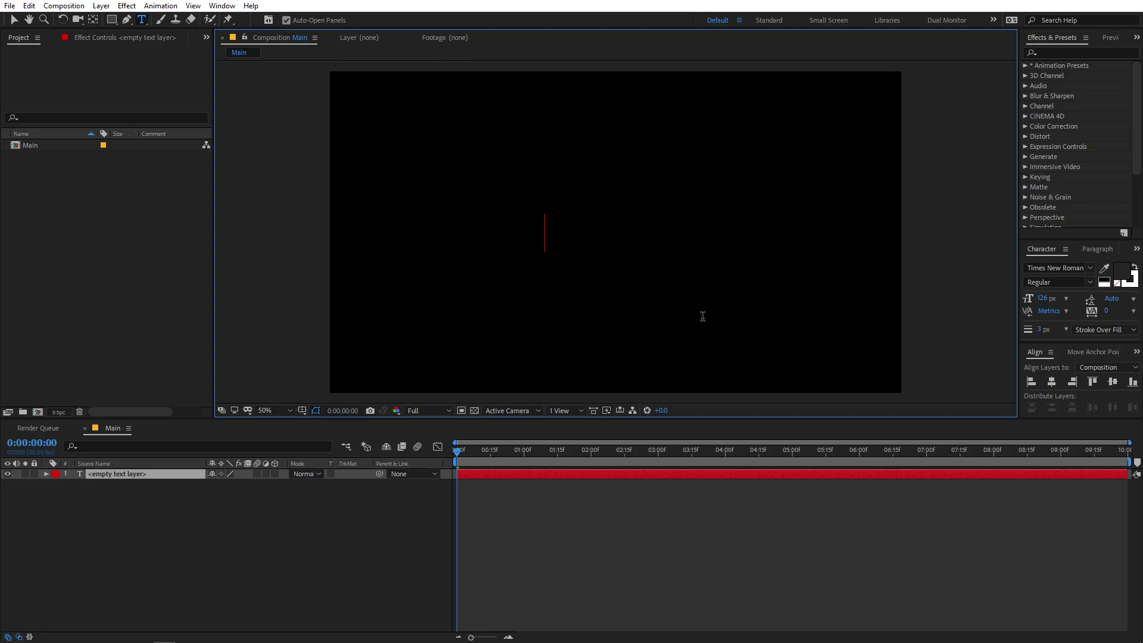
type("TRENDY")
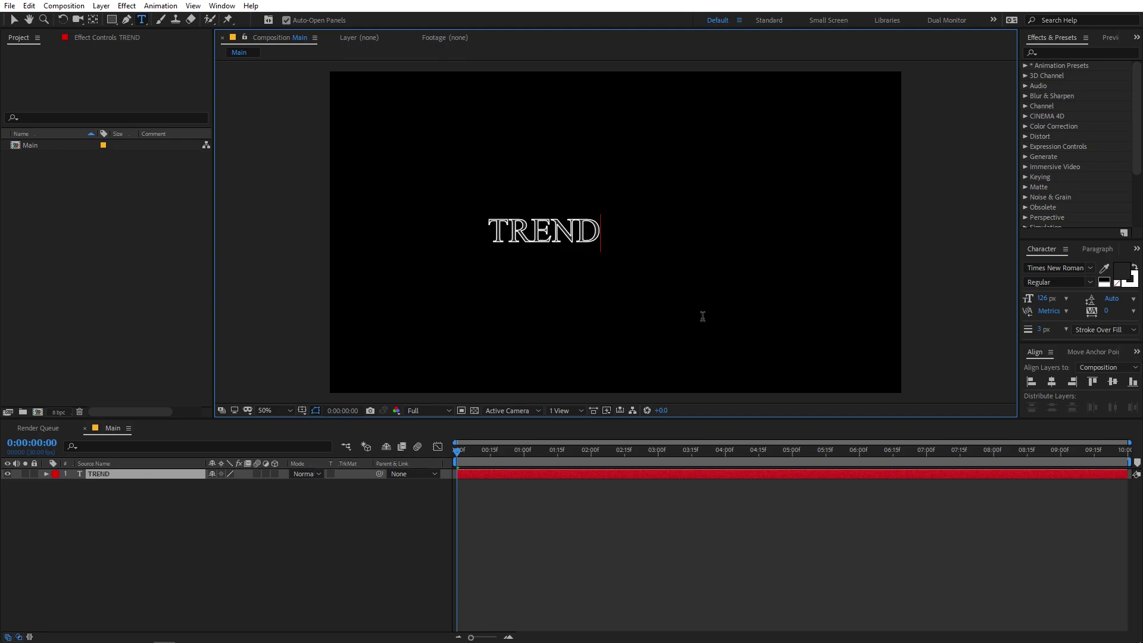
left_click(662, 476)
left_click(1052, 381)
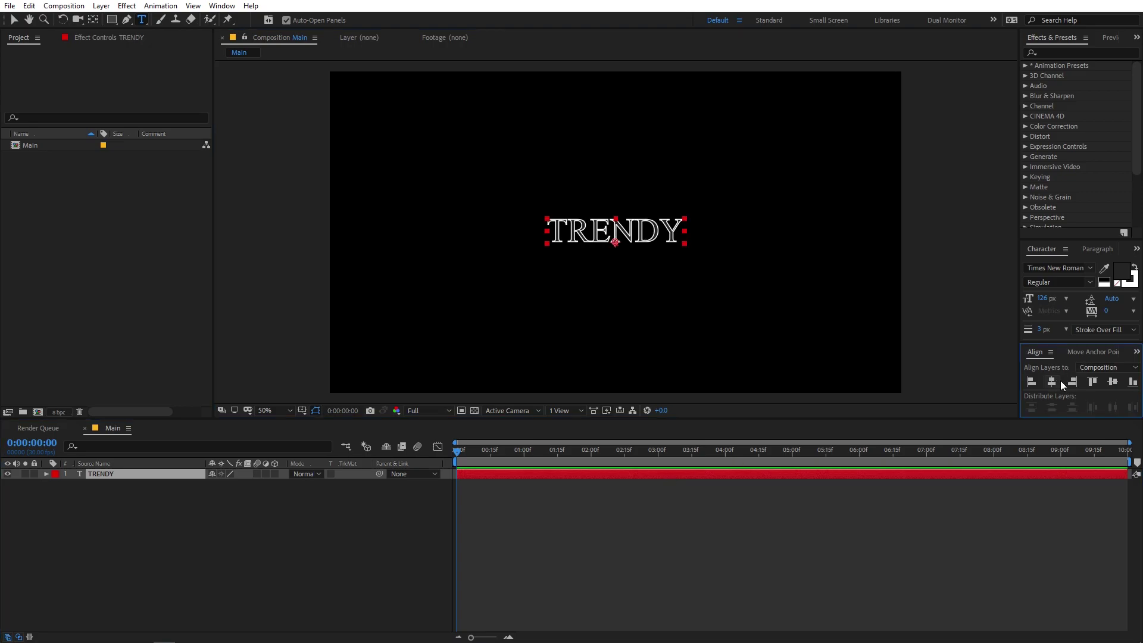
left_click(1112, 381)
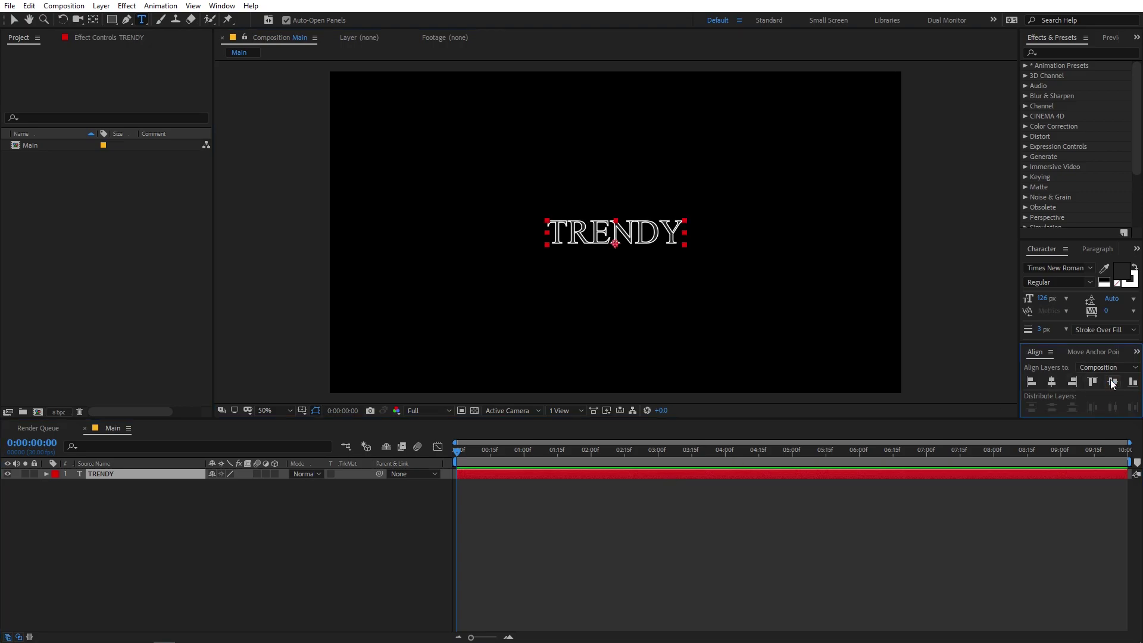
Move the TRENDY layer's anchor point to the centre of the text and activate the Pan Behind tool
left_click(619, 240)
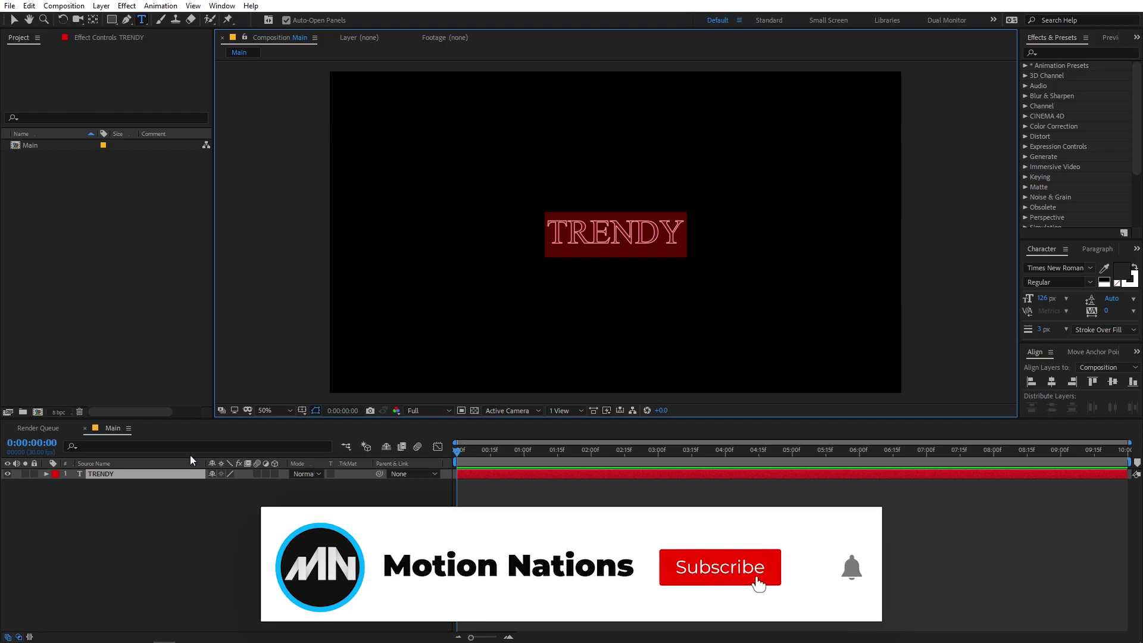
left_click(156, 474)
left_click(1093, 352)
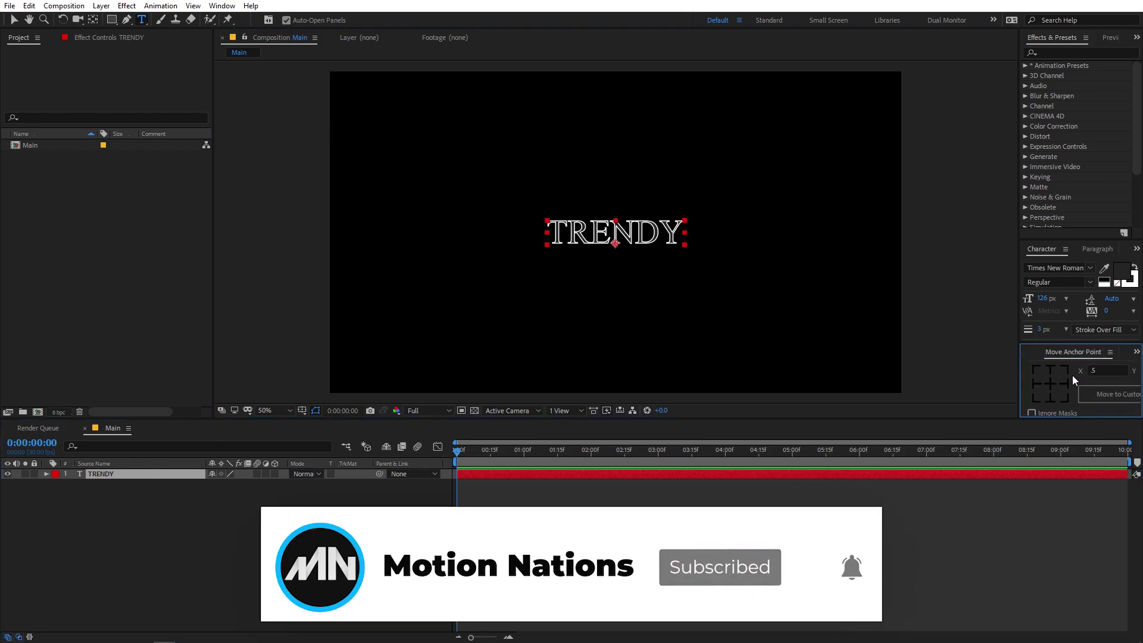
left_click(1049, 383)
left_click(1024, 348)
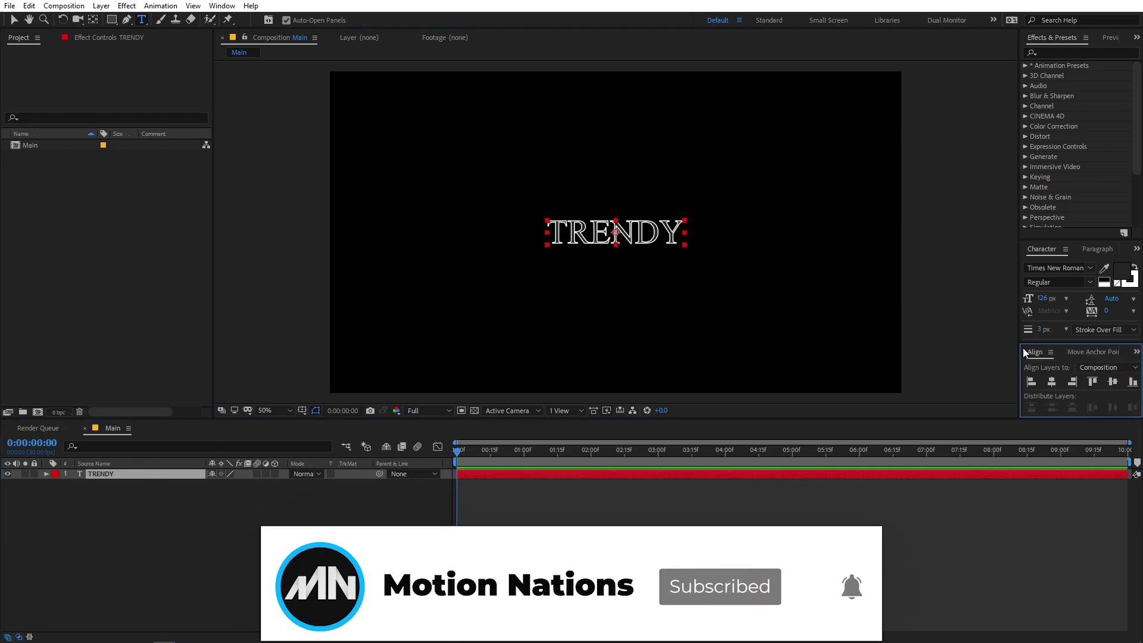
left_click(101, 474)
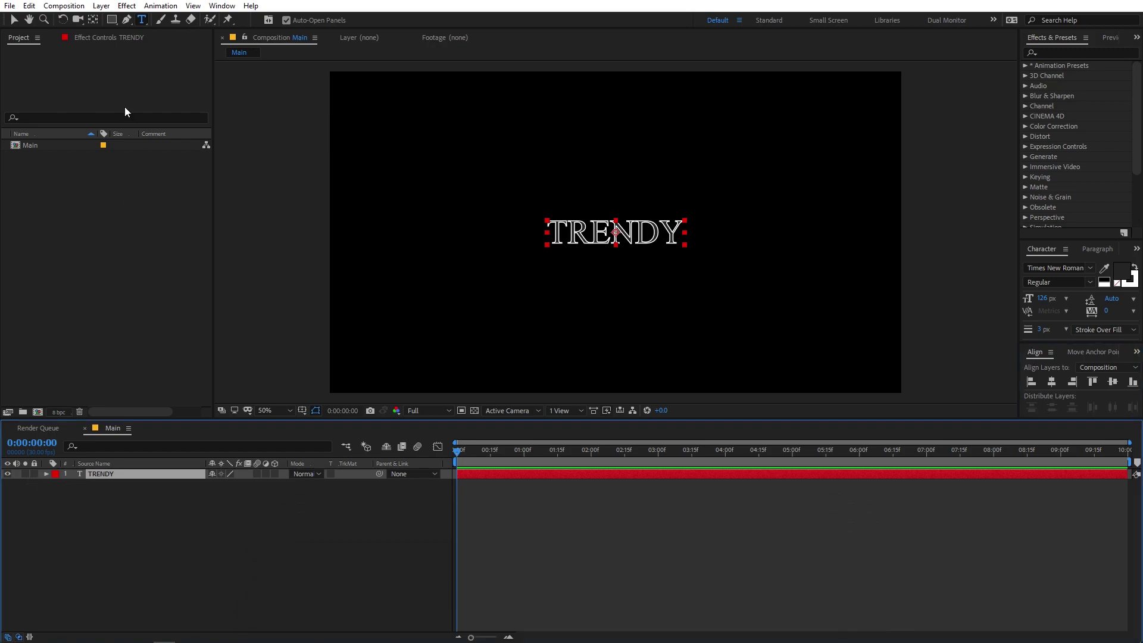
left_click(94, 22)
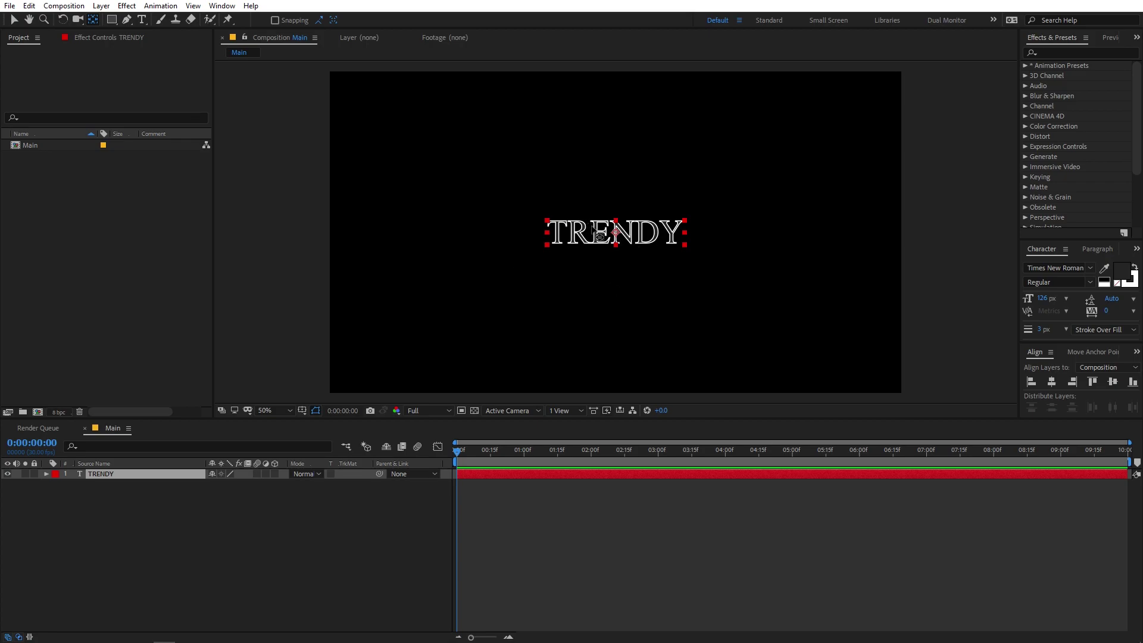
Scale the TRENDY text layer up to 174%
left_click(169, 474)
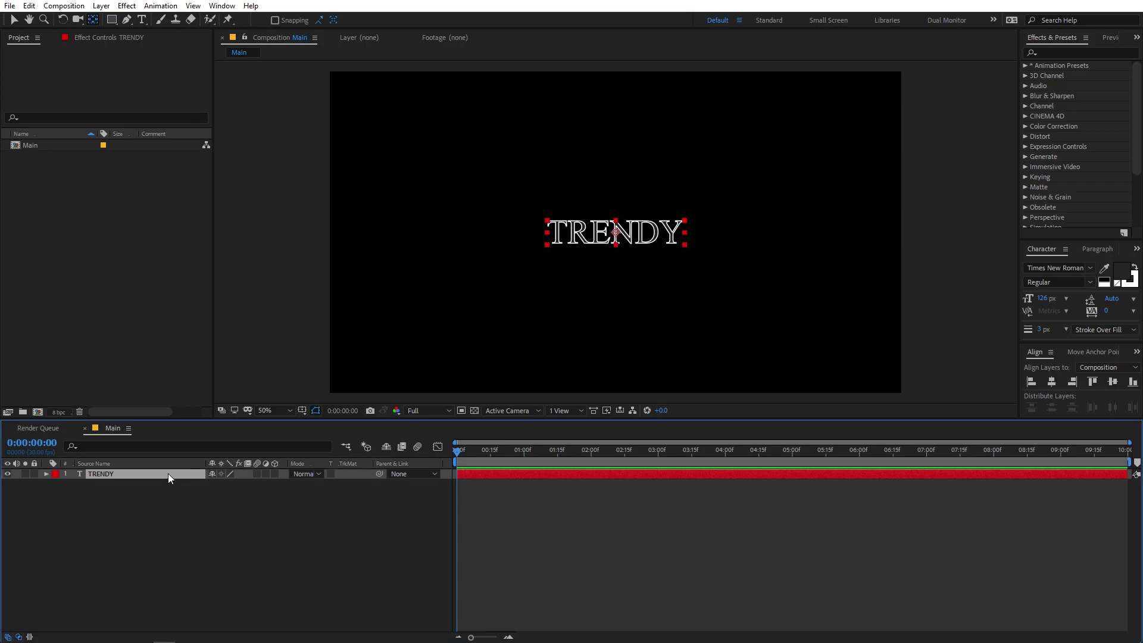
key("s")
left_click_drag(225, 485, 280, 498)
left_click(192, 507)
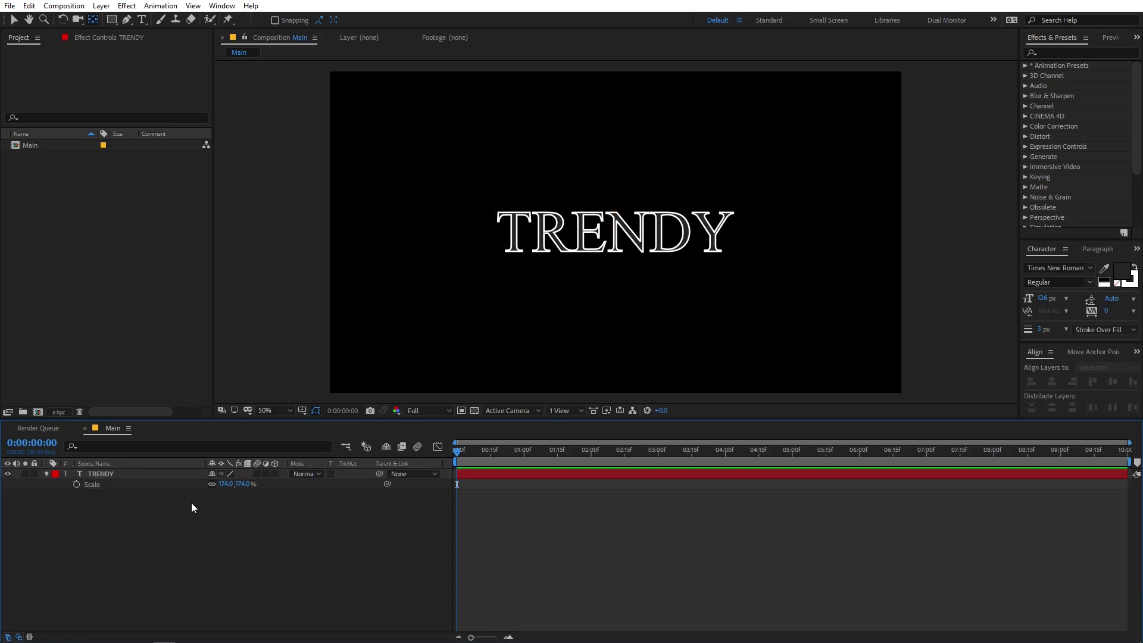
Change the font of the TRENDY text to Upgrade in the Ultra Black style
double_click(150, 474)
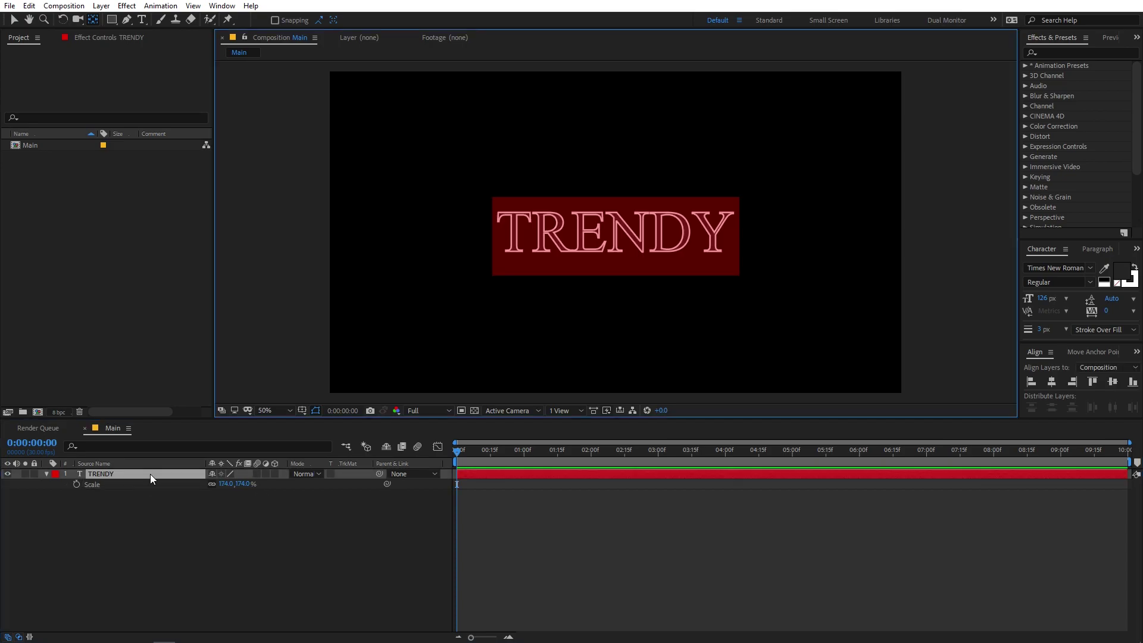
left_click(1078, 267)
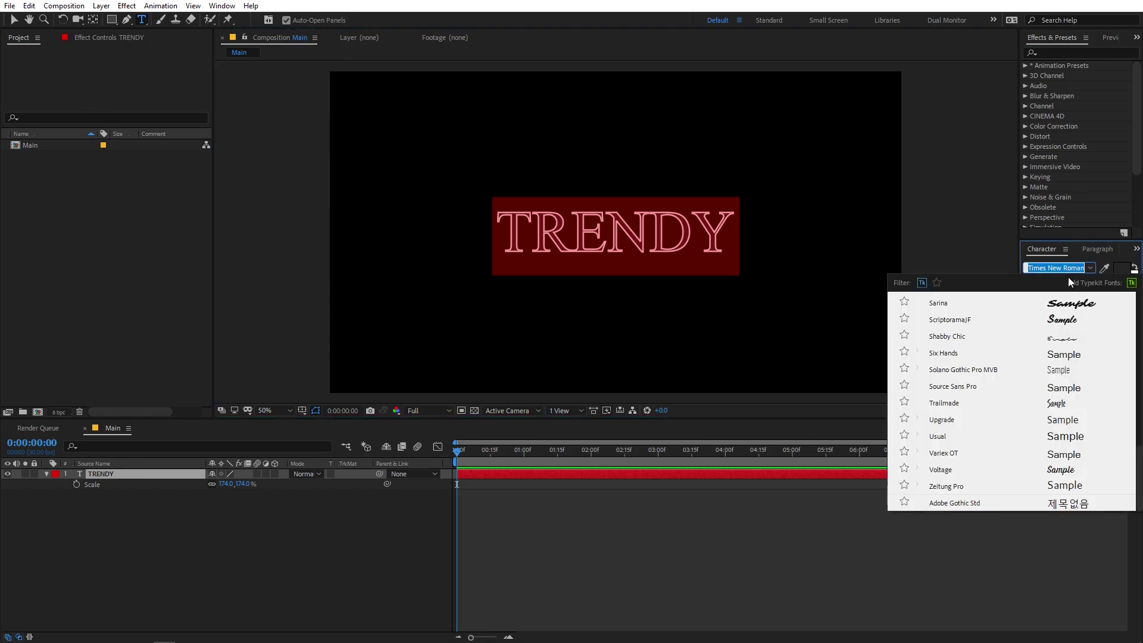
left_click(917, 419)
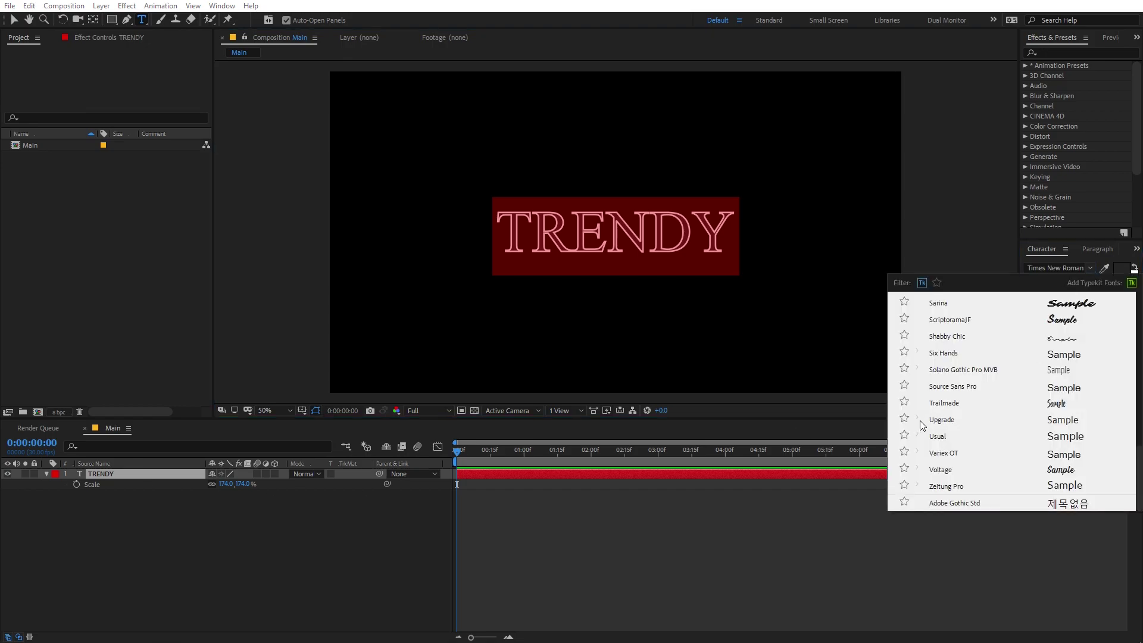
scroll(958, 409, "down", 5)
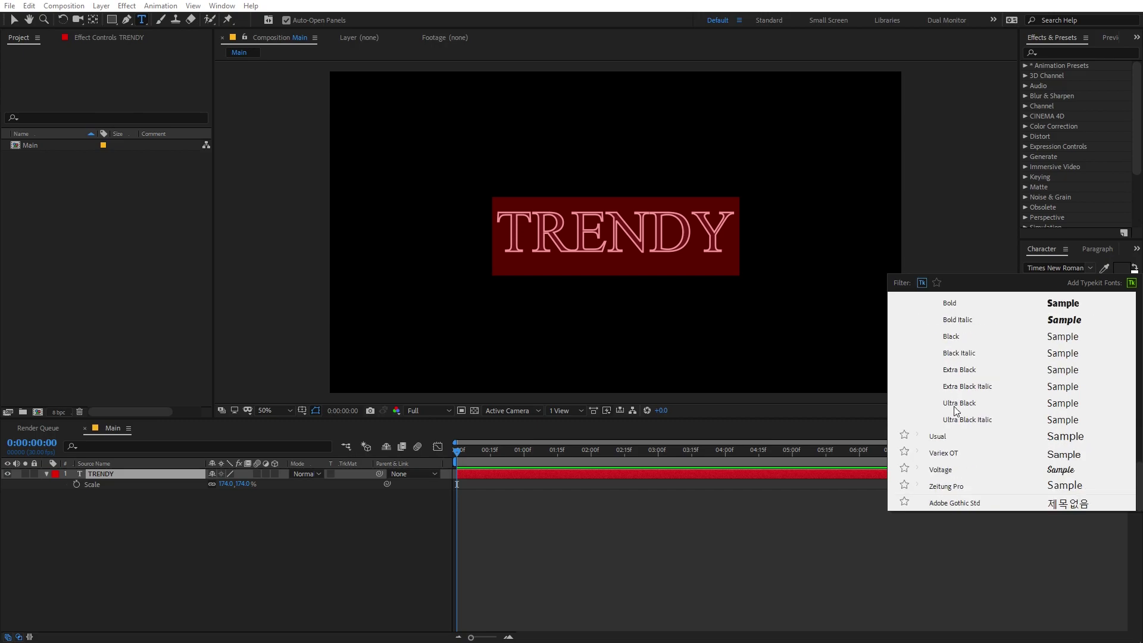
left_click(958, 403)
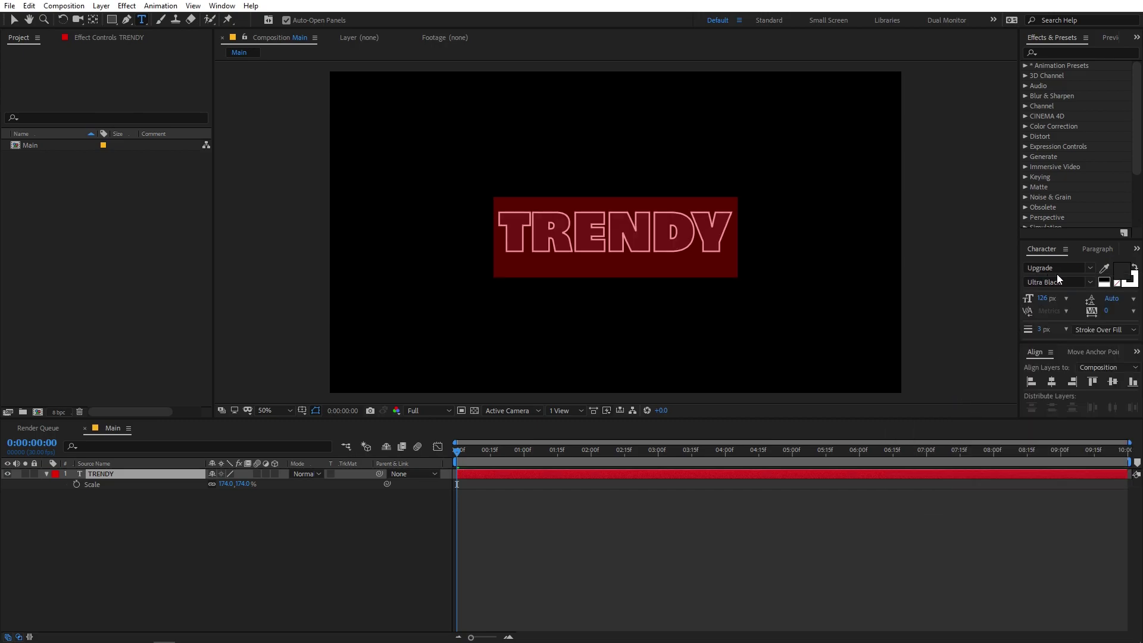
Set the text's font style to Extra Black and centre the layer in the composition again
left_click(1089, 284)
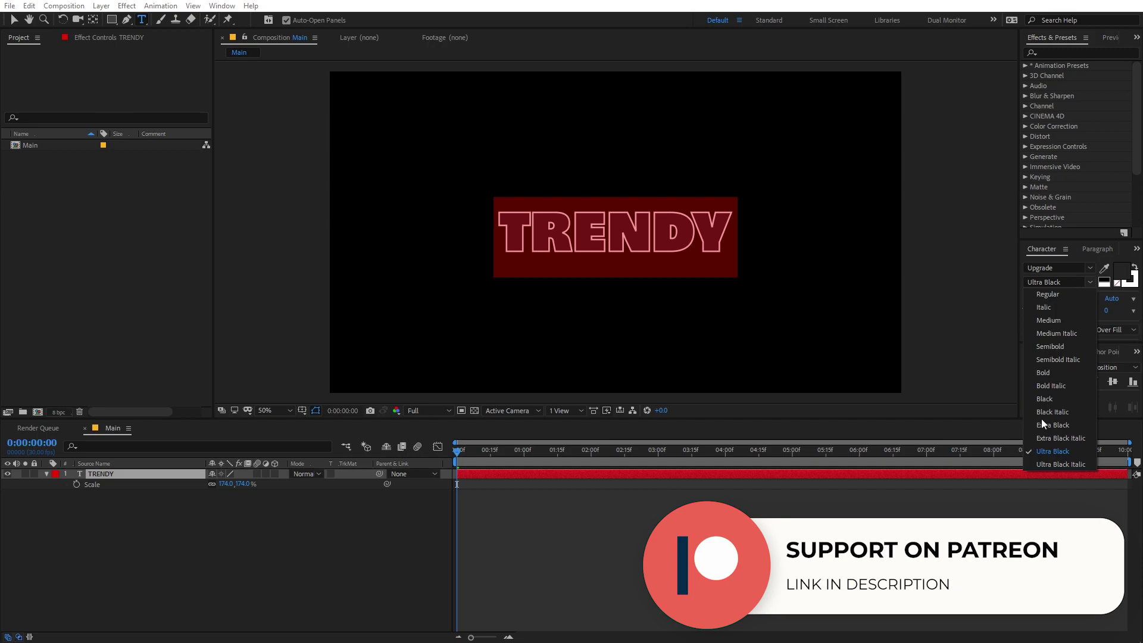
left_click(1055, 410)
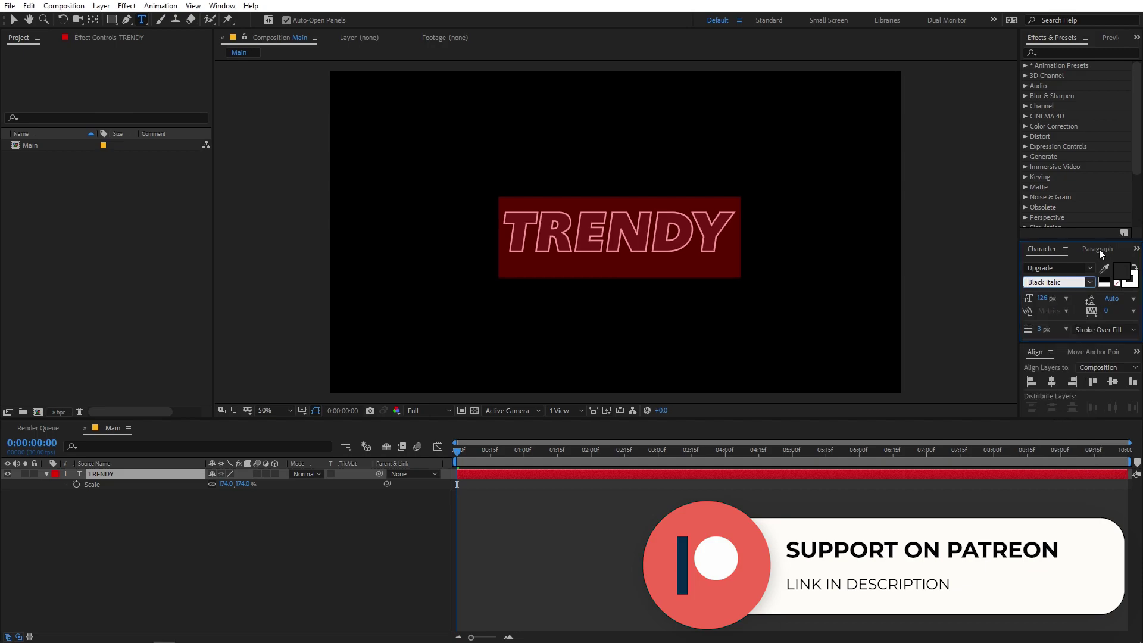
left_click(1089, 282)
left_click(1047, 426)
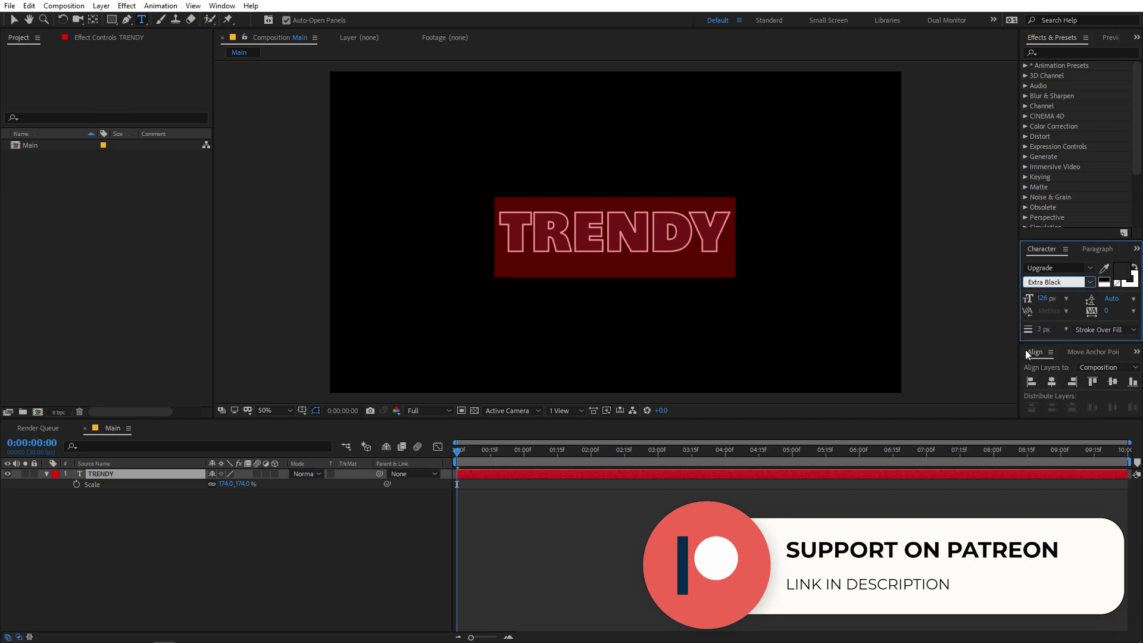
left_click(1057, 383)
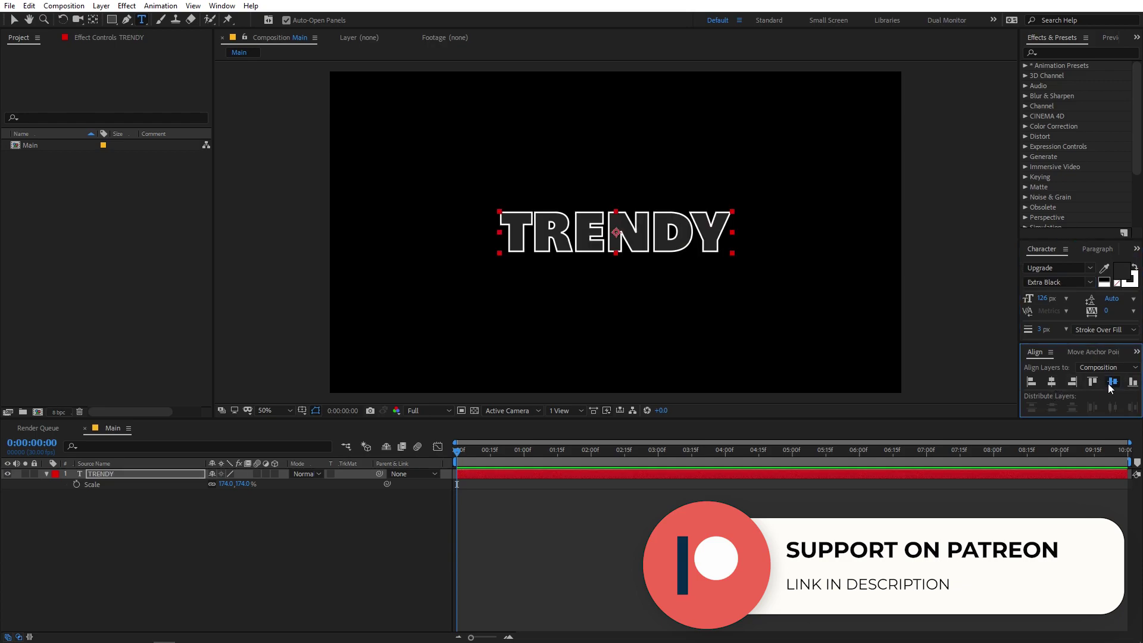
left_click(1111, 382)
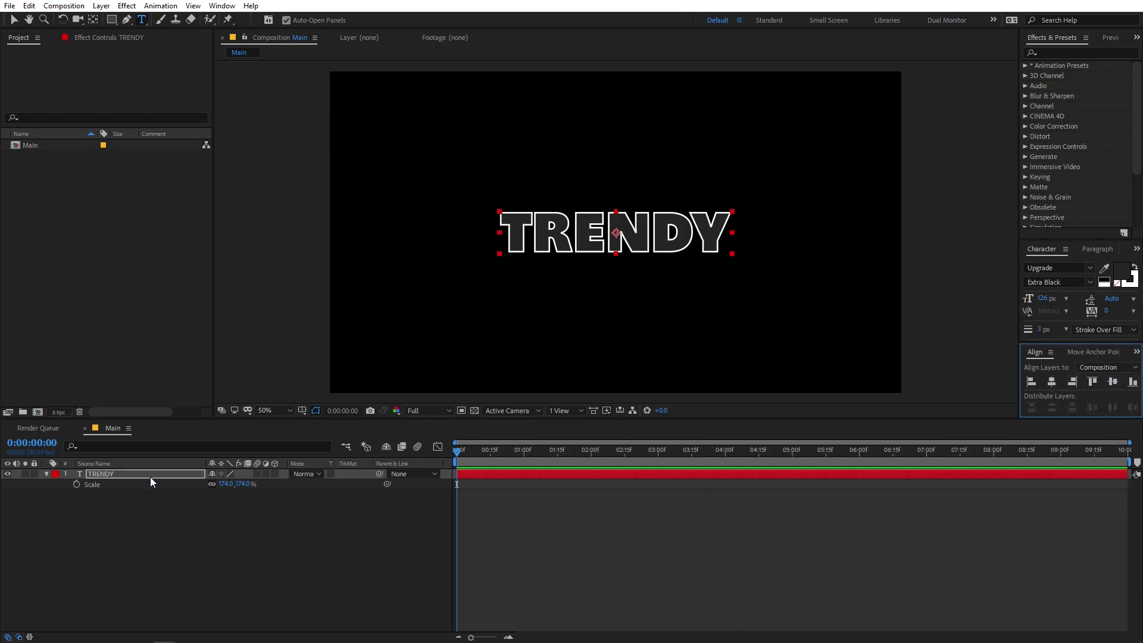
Remove the fill from the TRENDY text and set its stroke width to 3 px
double_click(187, 474)
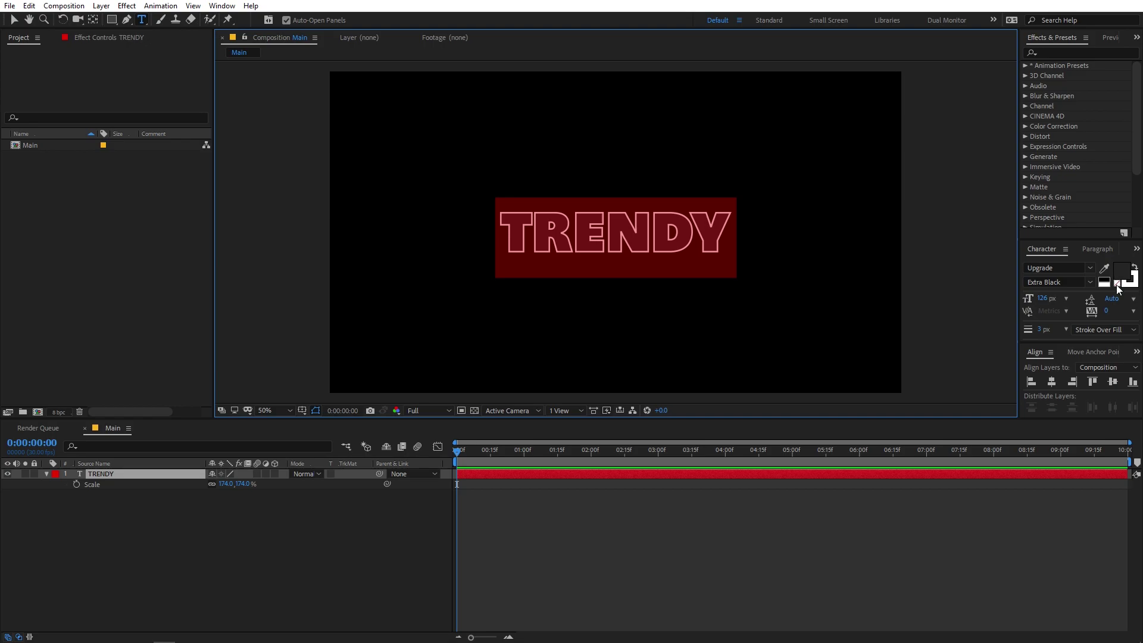
left_click(1117, 286)
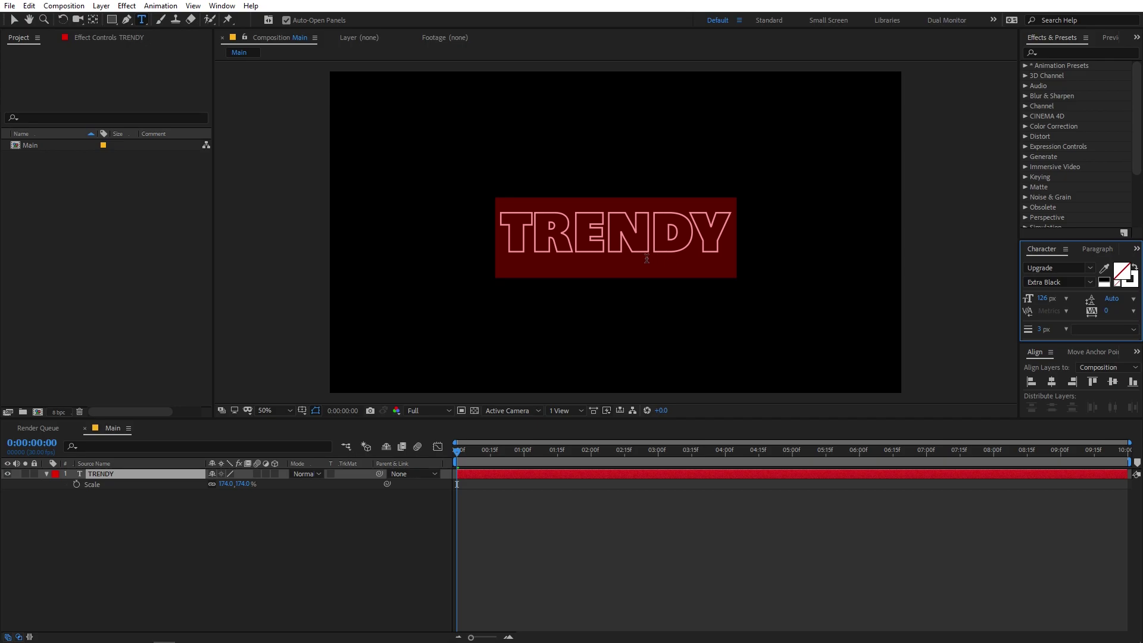
left_click(1128, 284)
mouse_move(1040, 331)
left_mouse_down()
mouse_move(1052, 331)
mouse_move(1040, 336)
left_mouse_up()
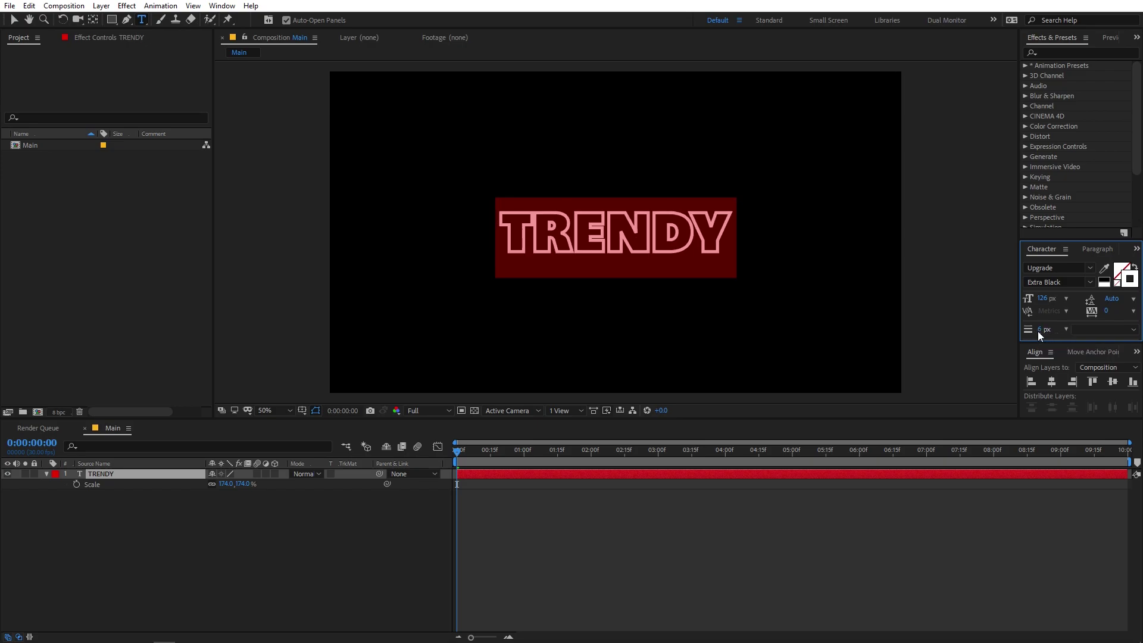
left_click(1040, 329)
type("1")
key("Return")
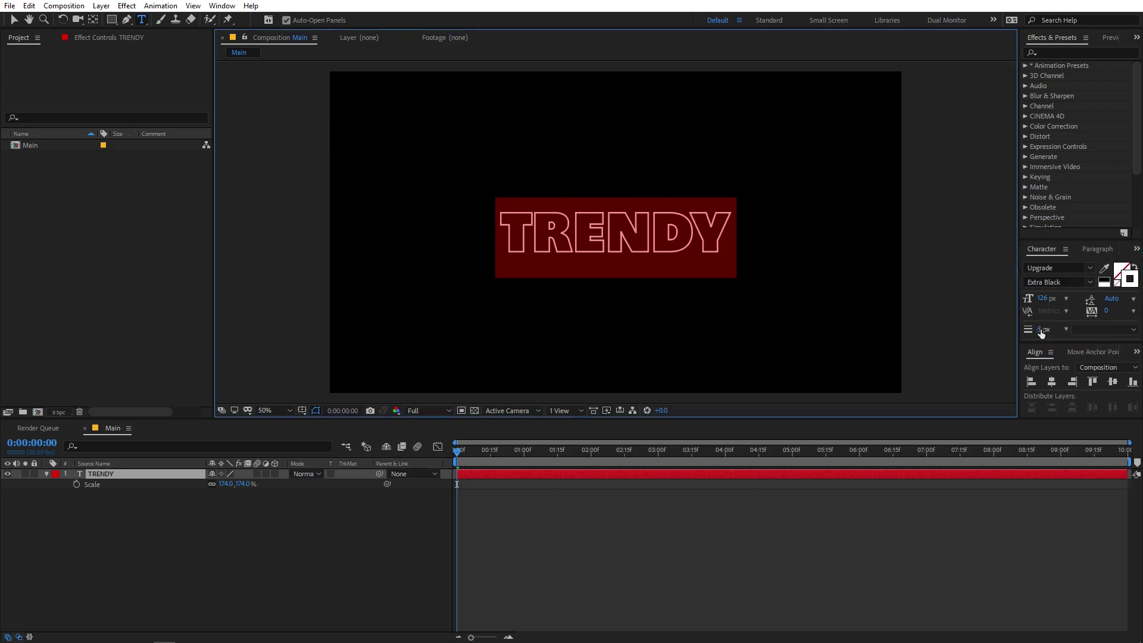
left_click(719, 499)
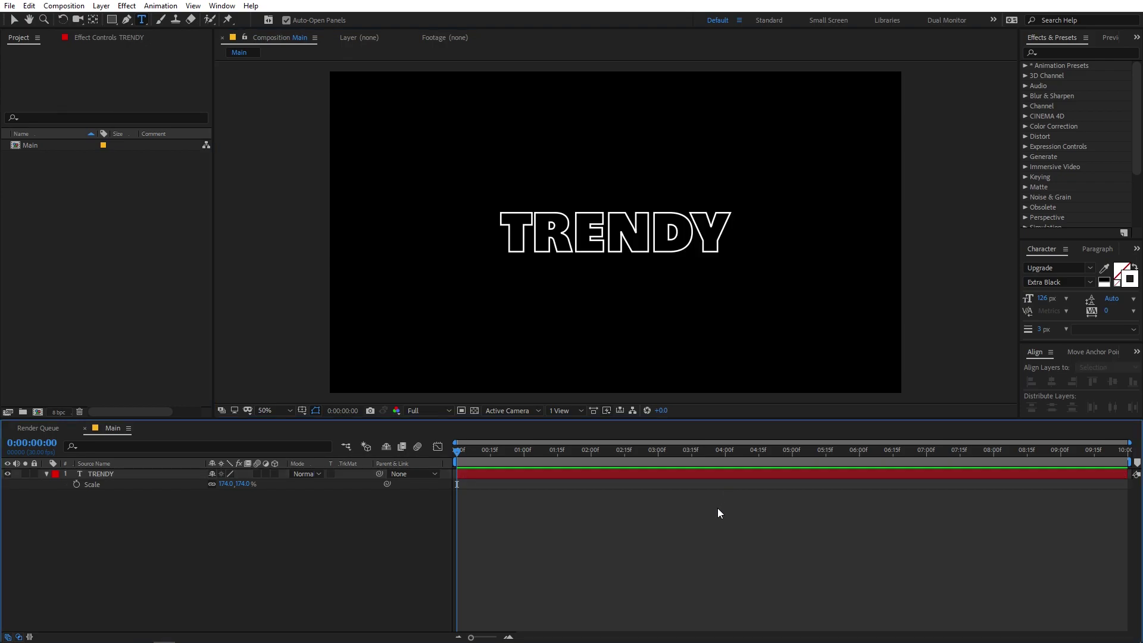
Add a Position keyframe to the TRENDY layer at its current place and shift it to just after the 1-second mark
left_click(122, 475)
key("p")
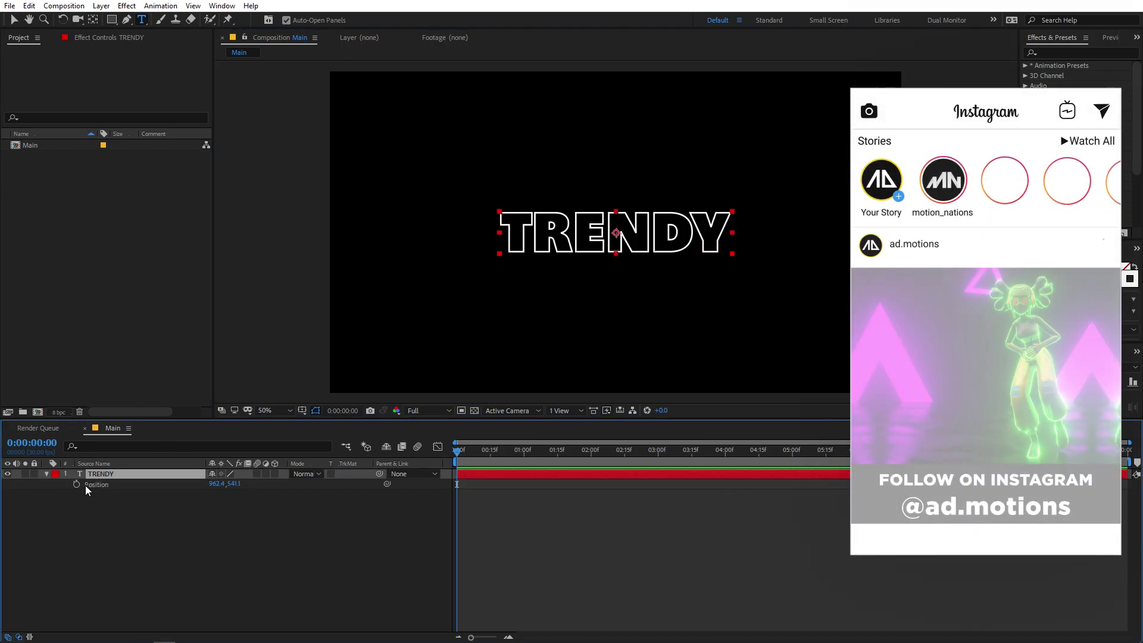
left_click(77, 485)
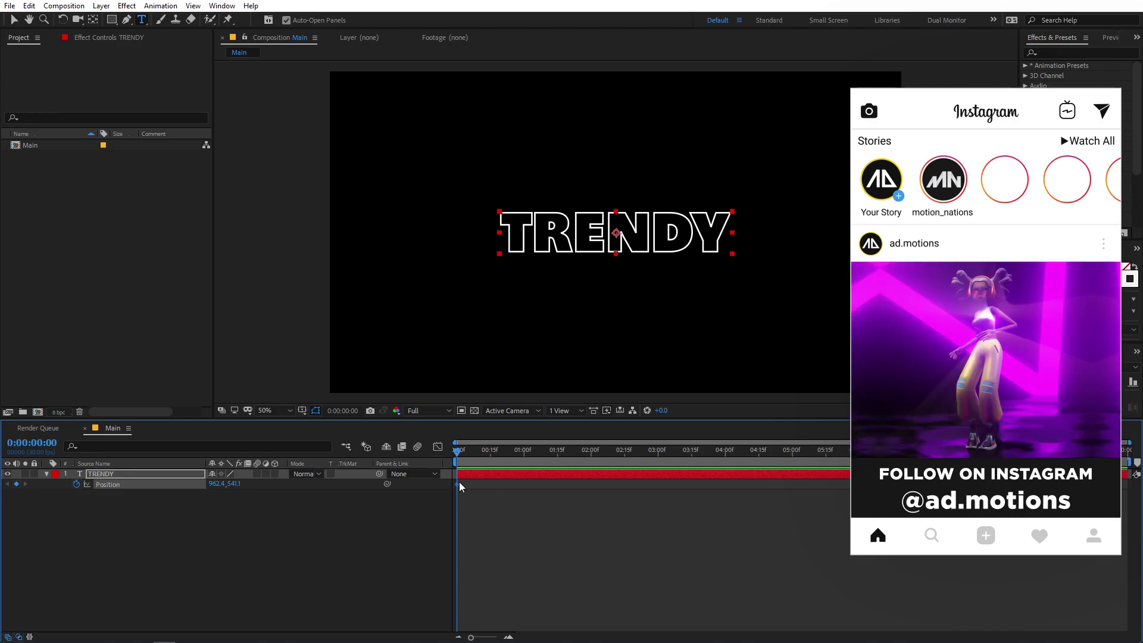
left_click_drag(458, 484, 537, 483)
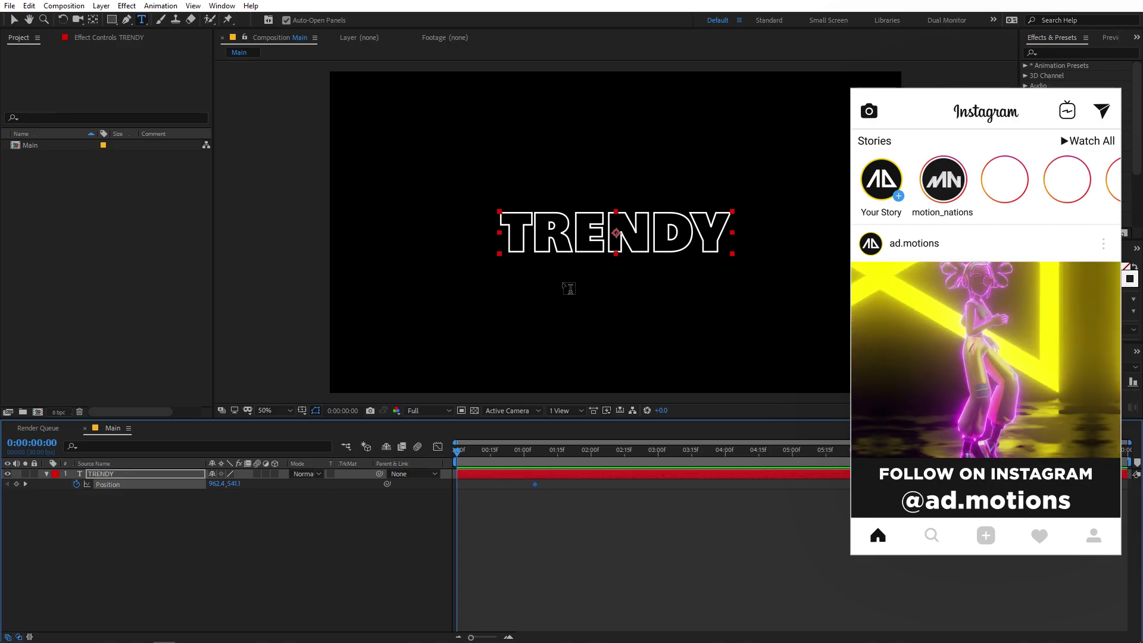
Move the TRENDY text vertically out above the frame at 0:00:00:00, and down to the frame's lower edge at 0:00:01:05
key("v")
left_click_drag(649, 234, 647, 52)
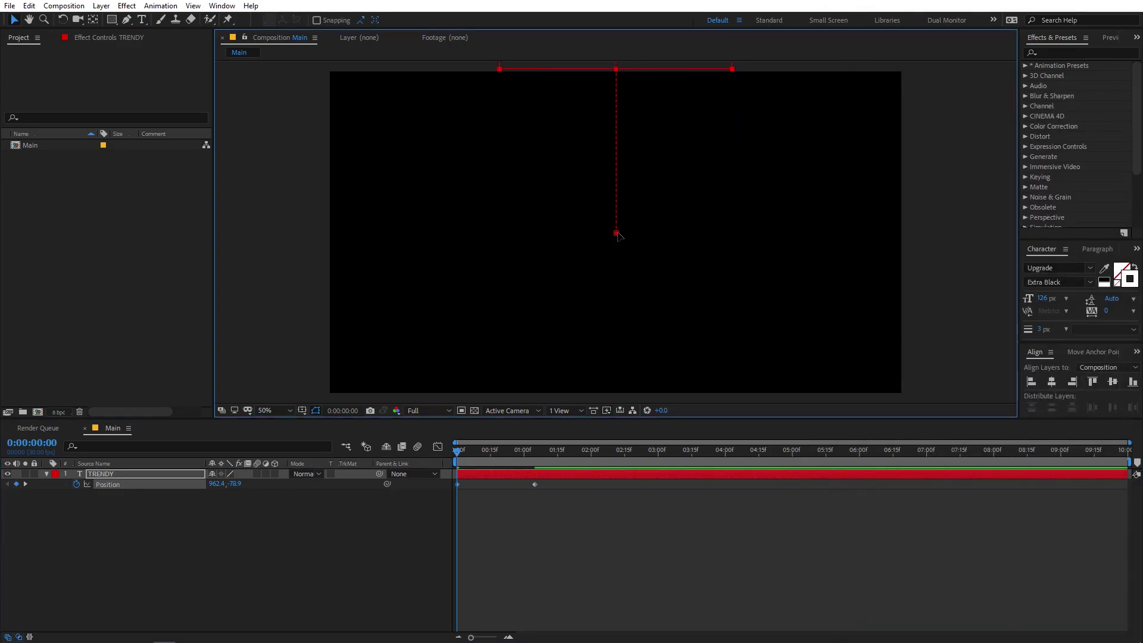
left_click_drag(502, 459, 535, 459)
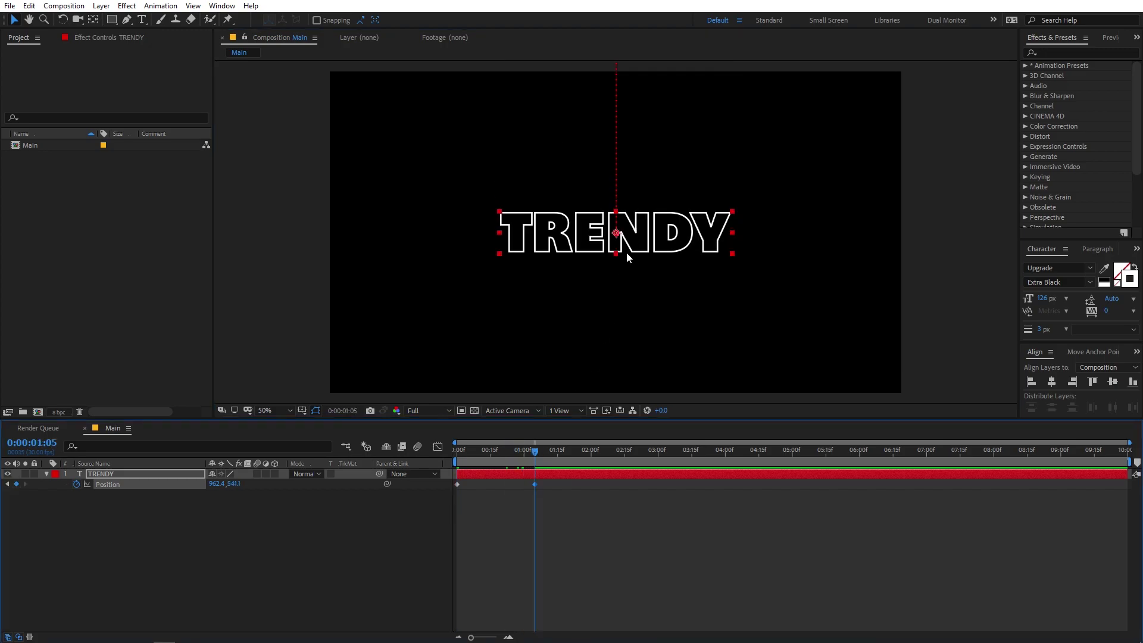
left_click_drag(627, 253, 633, 370)
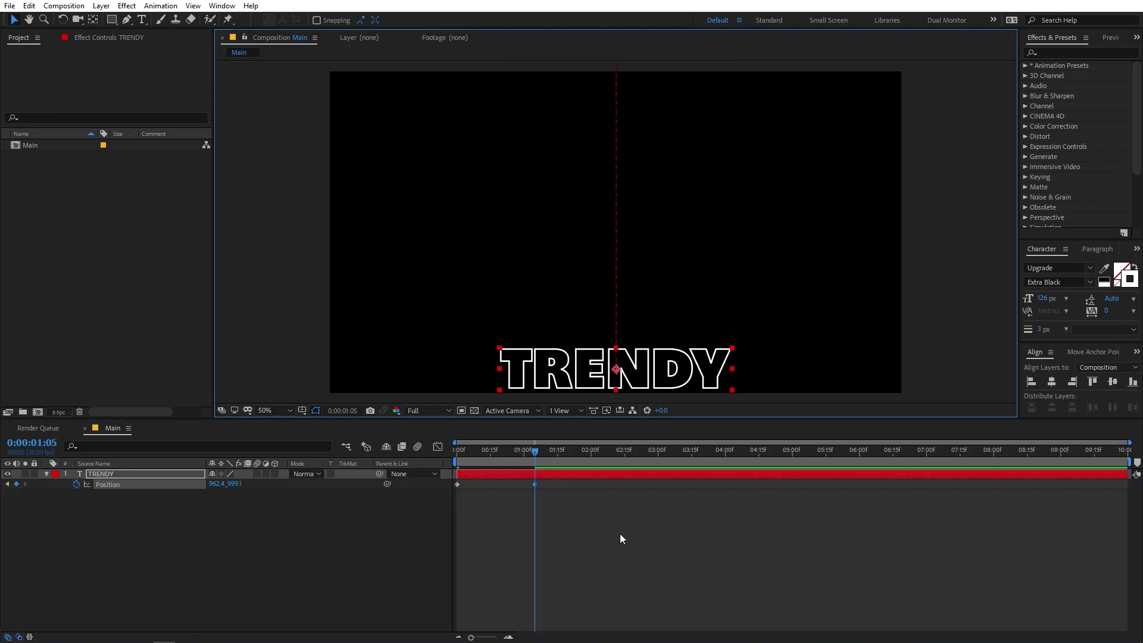
Ease both Position keyframes of TRENDY and set the last keyframe's incoming influence to 100% in the speed graph, previewing the motion
left_click_drag(620, 533, 432, 484)
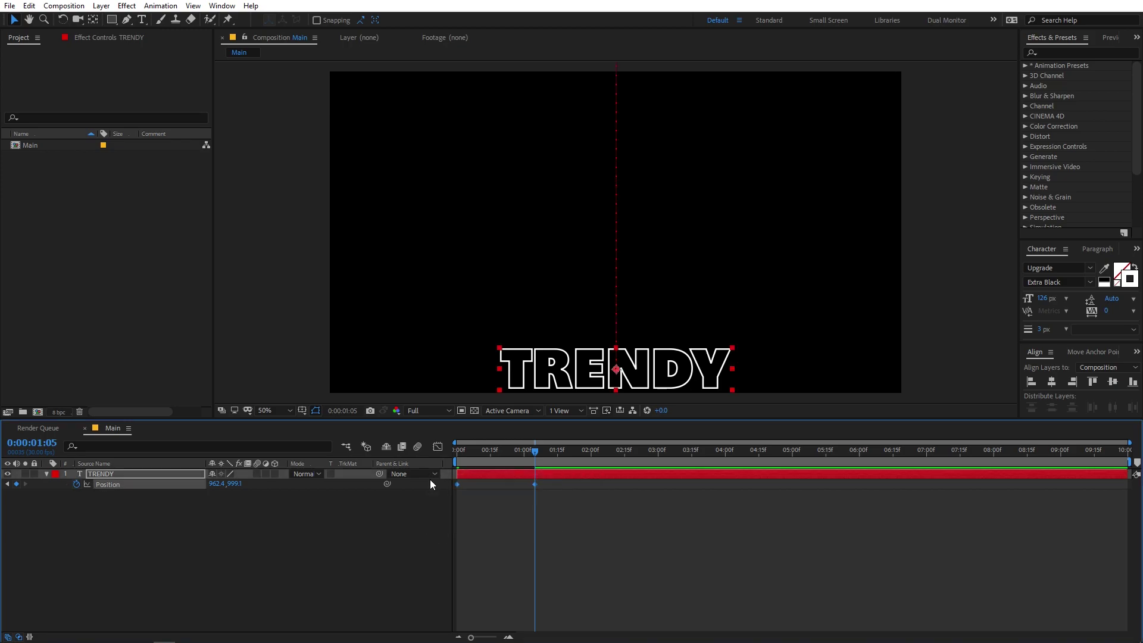
left_click_drag(490, 451, 444, 462)
left_click(438, 446)
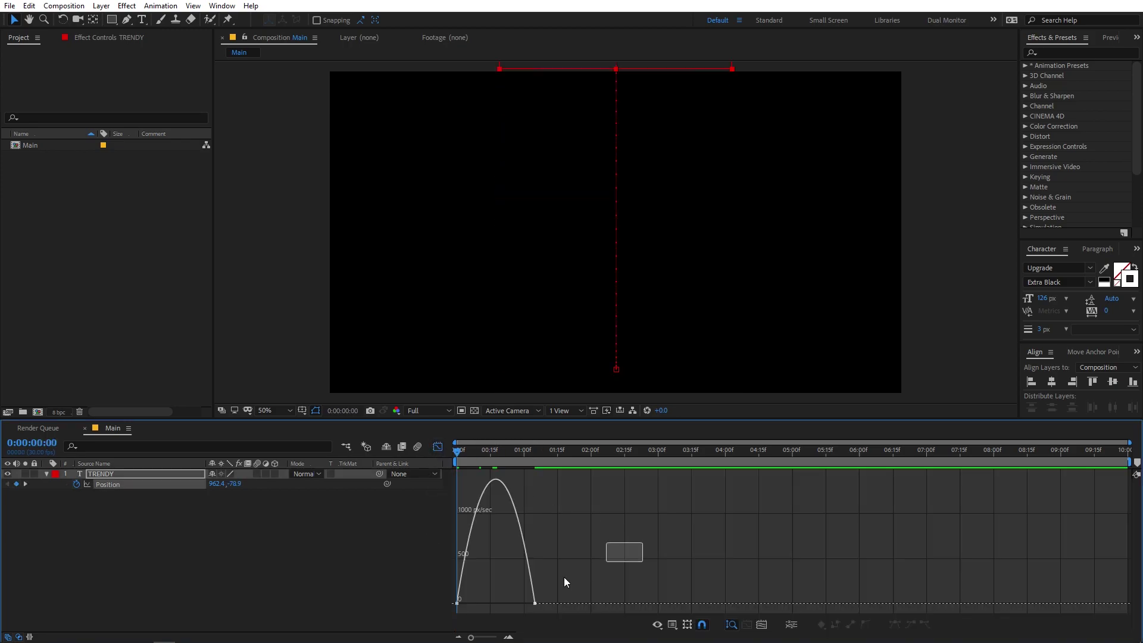
left_click_drag(642, 470, 434, 619)
left_click_drag(521, 604, 491, 602)
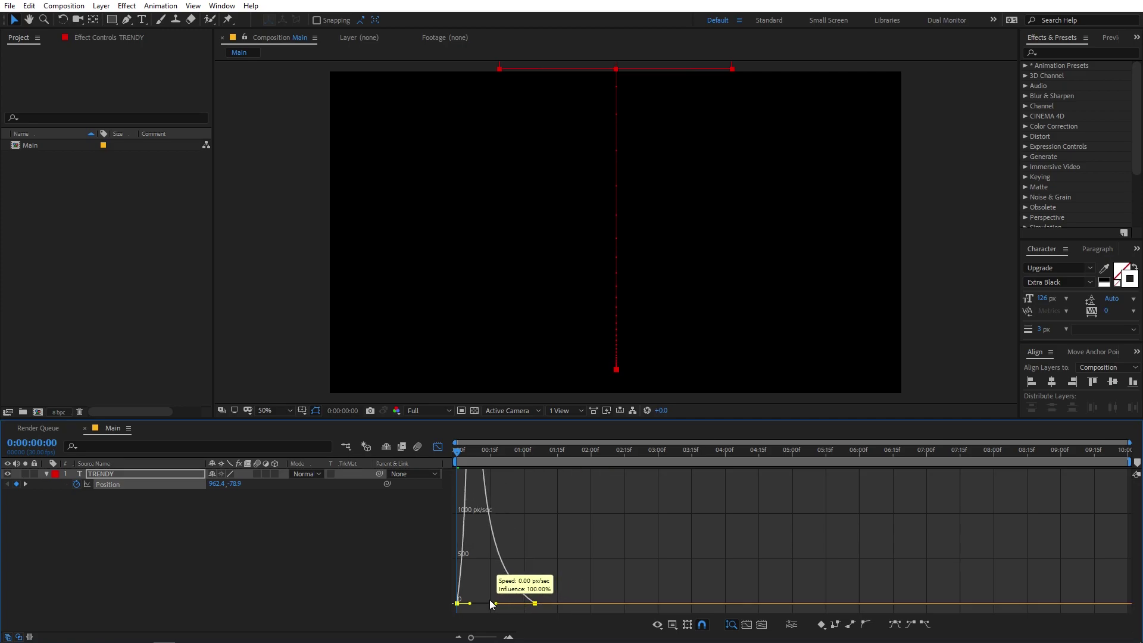
key("space")
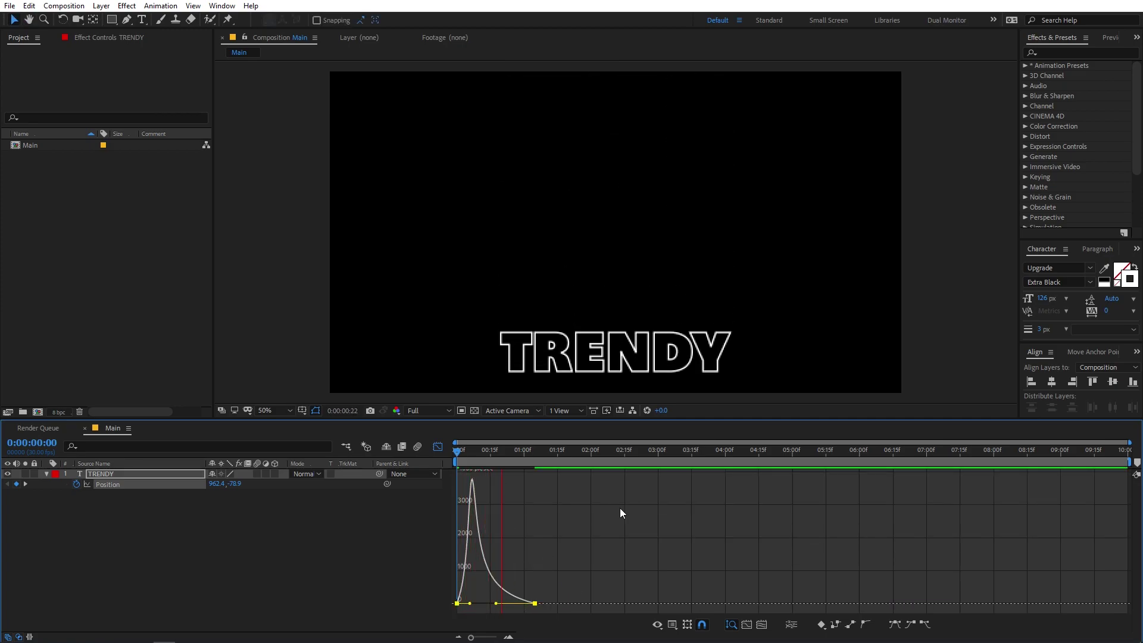
left_click(435, 447)
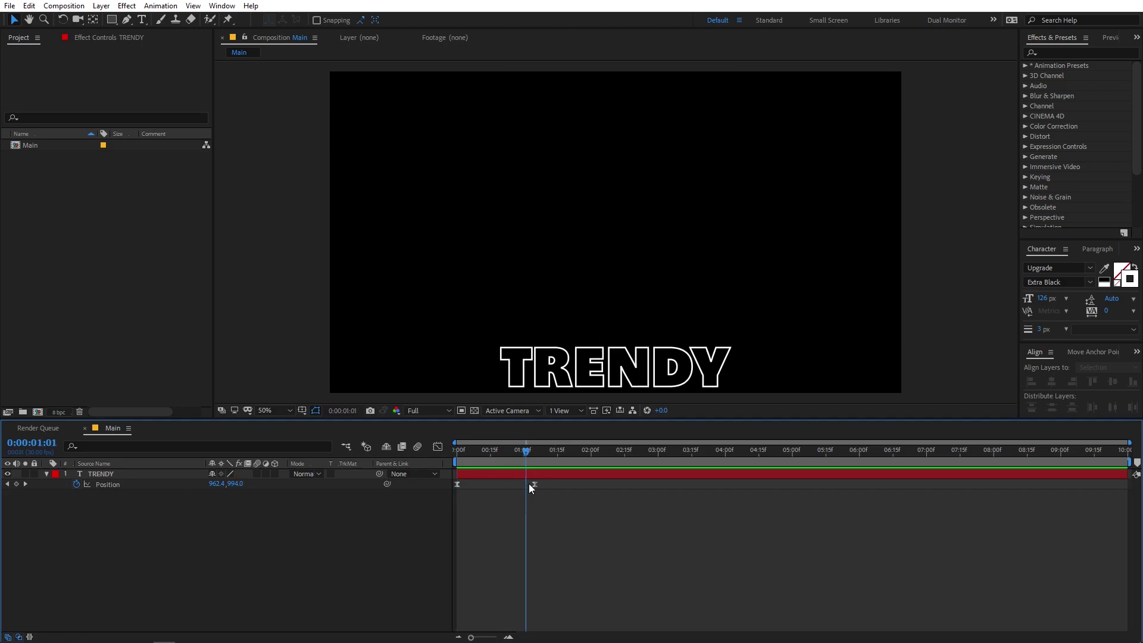
Find the Echo effect and apply it to the TRENDY layer
left_click(107, 485)
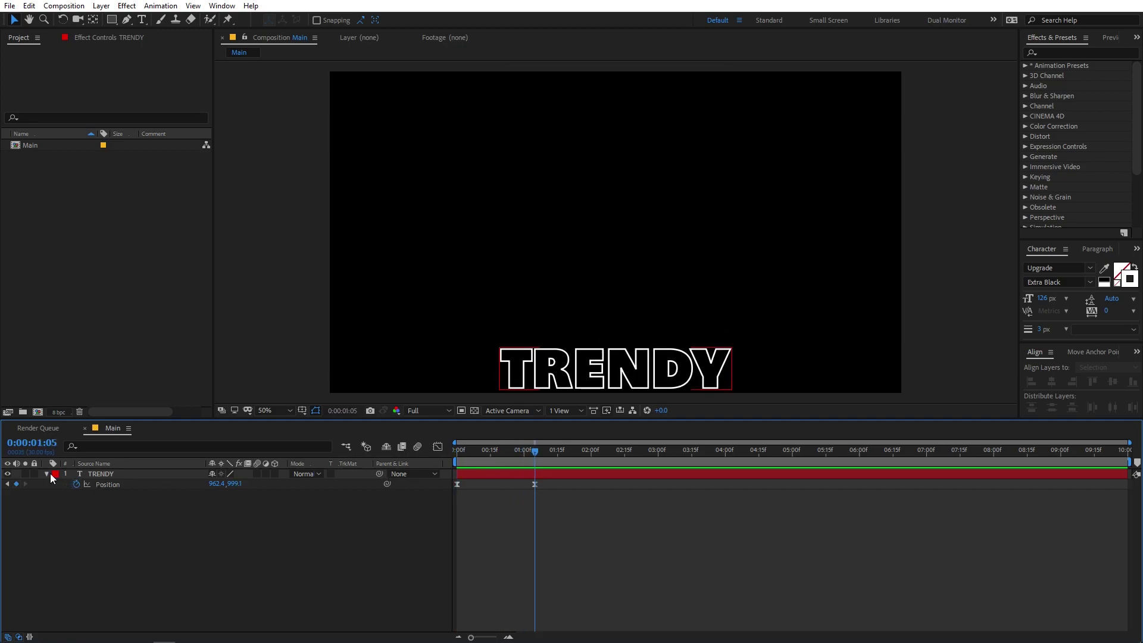
left_click(562, 394)
left_click(1053, 54)
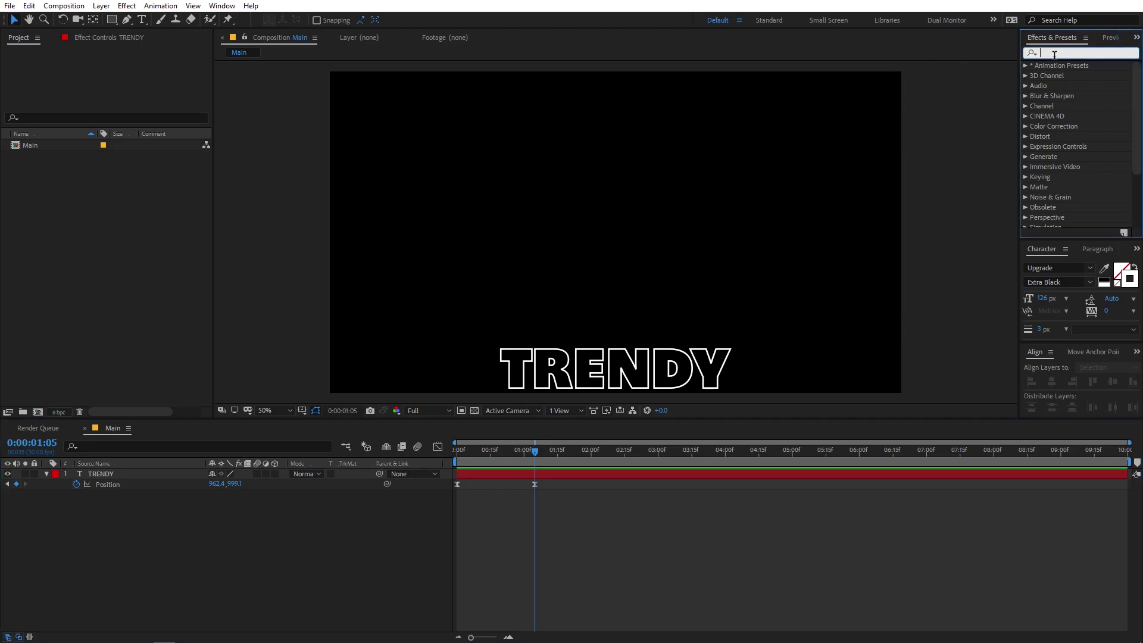
type("echo")
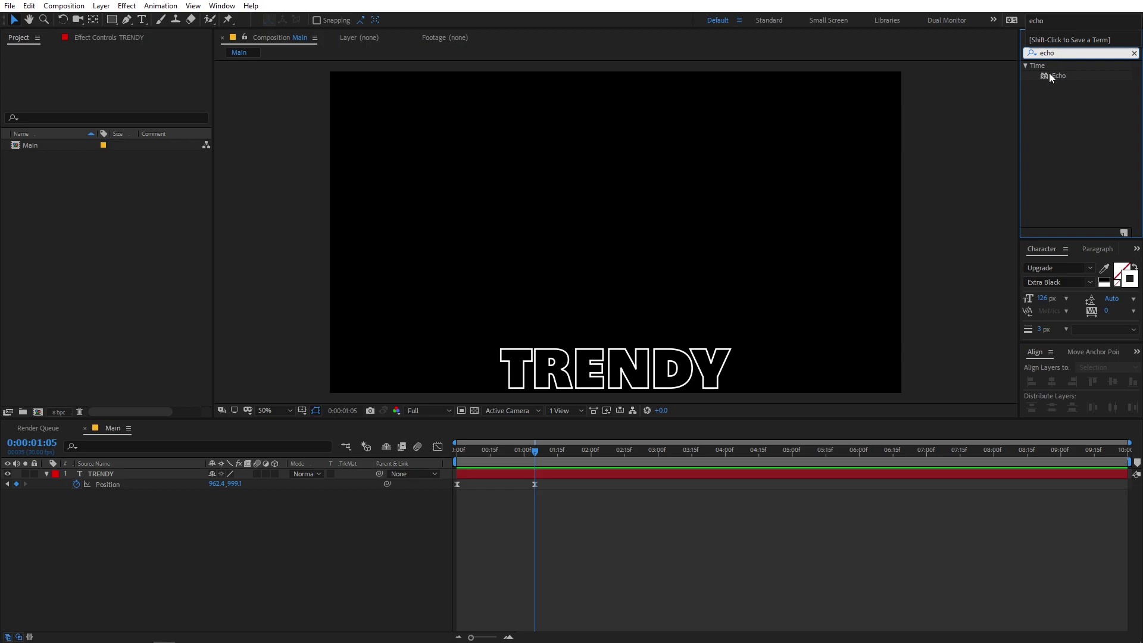
left_click_drag(1051, 76, 126, 485)
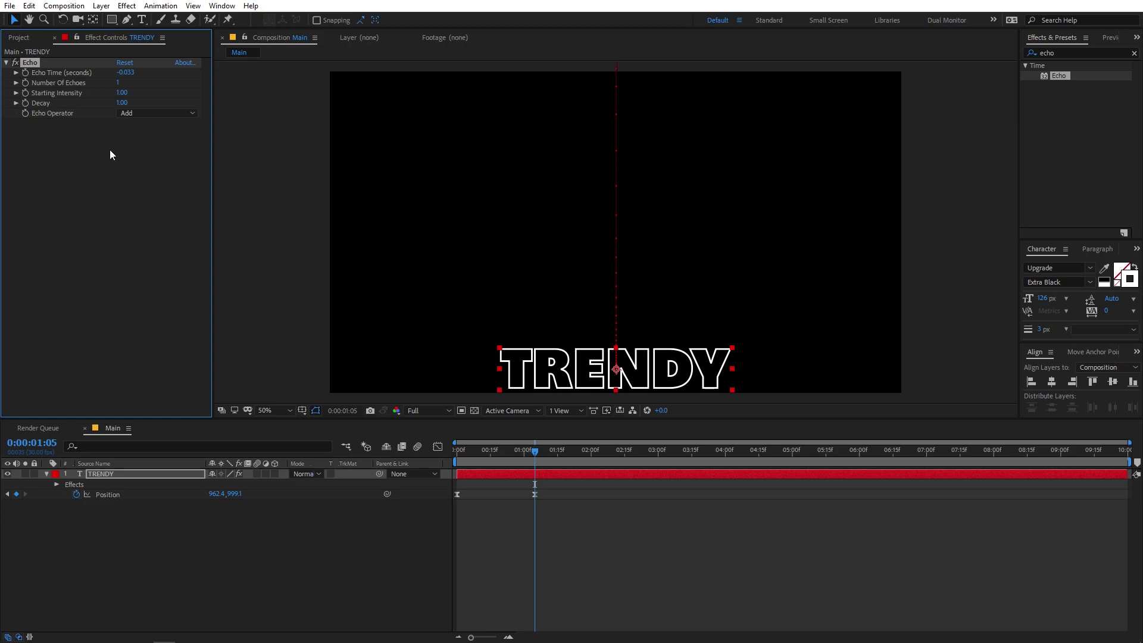
Set the Echo effect to 5 echoes with an echo time of -0.05 seconds, checking it at 0:00:00:14
left_click_drag(522, 459, 487, 462)
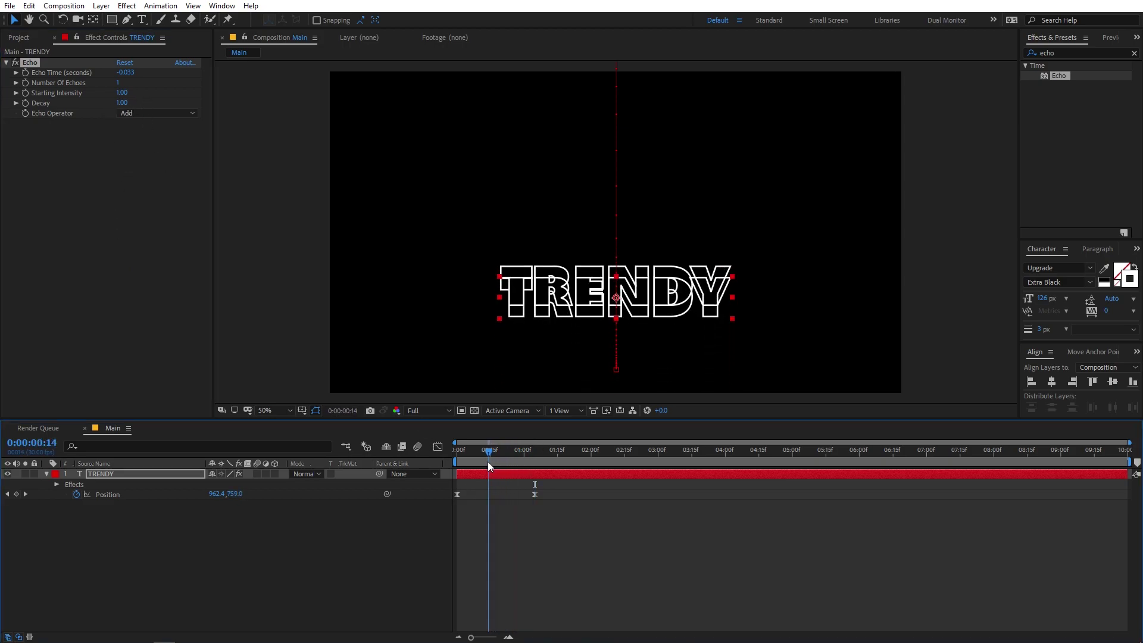
left_click(119, 84)
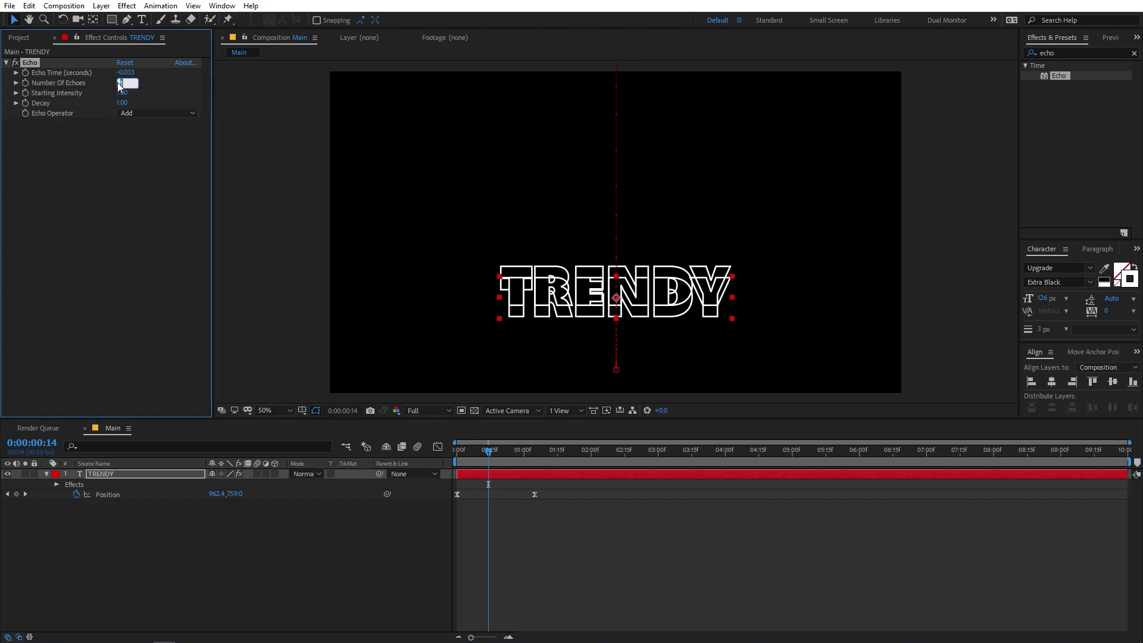
type("5")
key("Return")
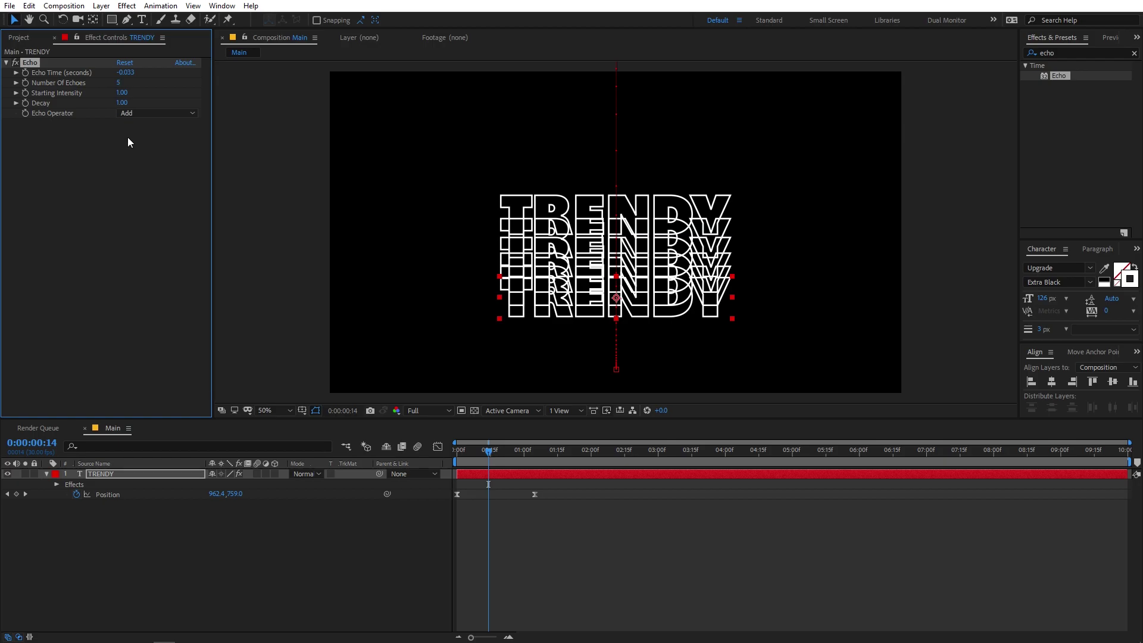
left_click(122, 74)
type("-0.05")
key("Return")
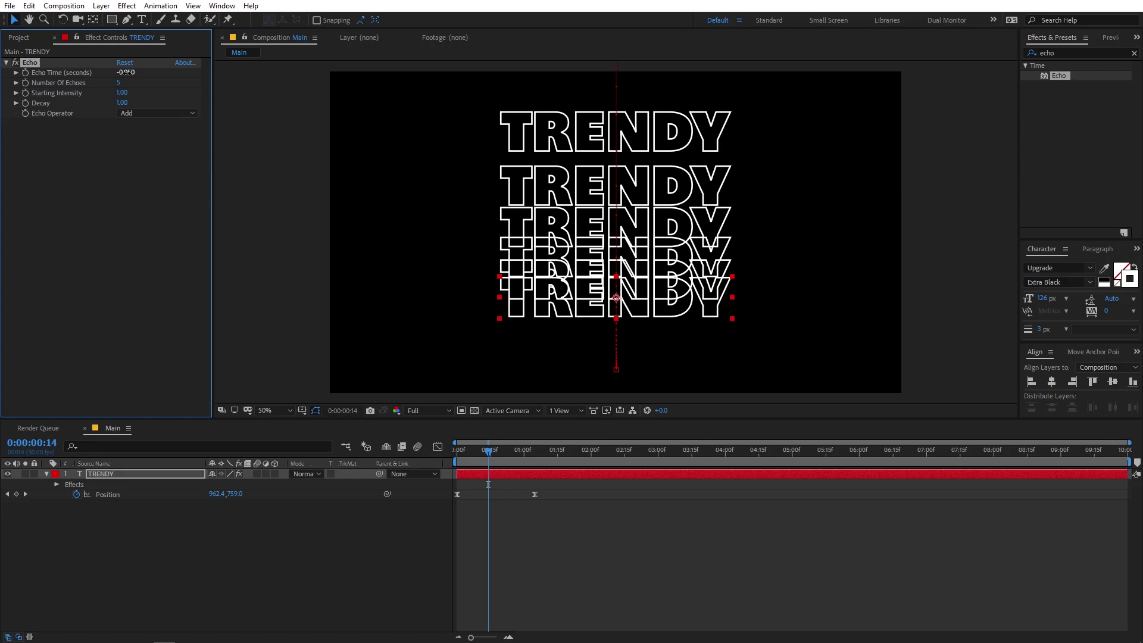
left_click(127, 72)
left_click(132, 143)
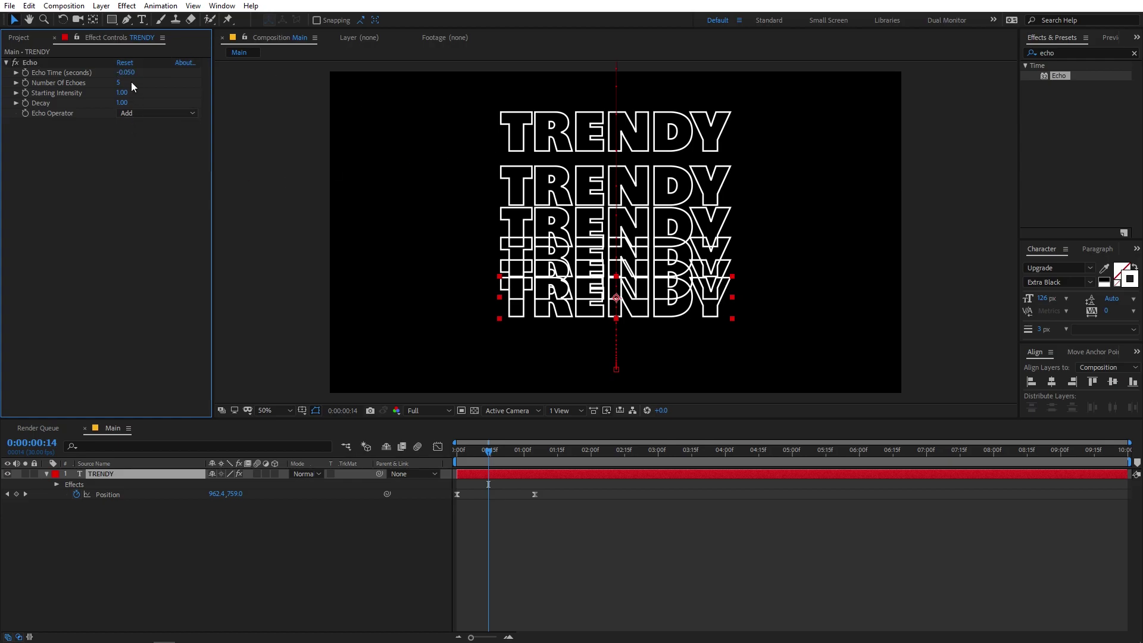
Try an echo time of -0.120 seconds on the TRENDY layer and preview the animation from the start
mouse_move(121, 72)
left_mouse_down()
mouse_move(89, 73)
mouse_move(120, 74)
left_mouse_up()
key("Home")
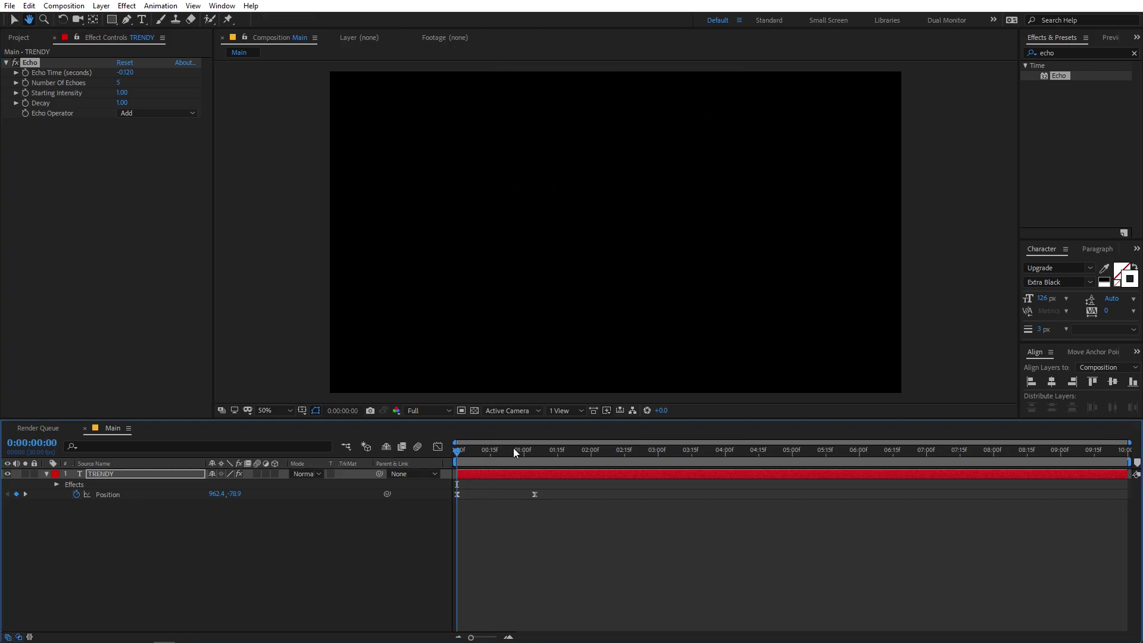
key("space")
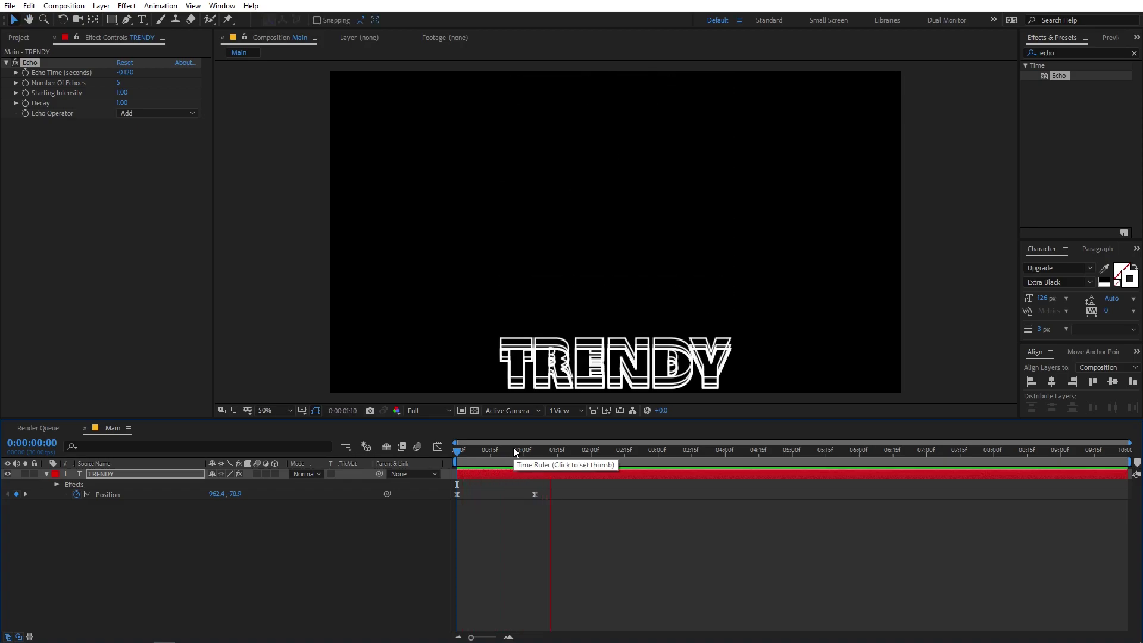
left_click_drag(513, 447, 488, 450)
key("ctrl+z")
key("ctrl+z")
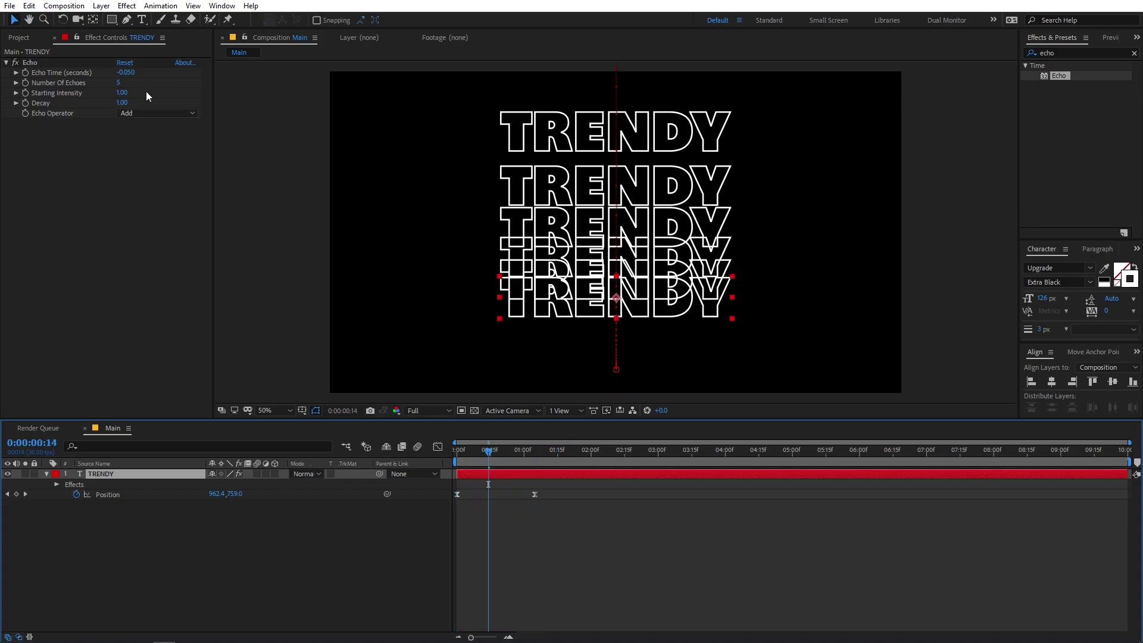
Duplicate the TRENDY layer and delete the Echo effect from the duplicate
key("ctrl+t")
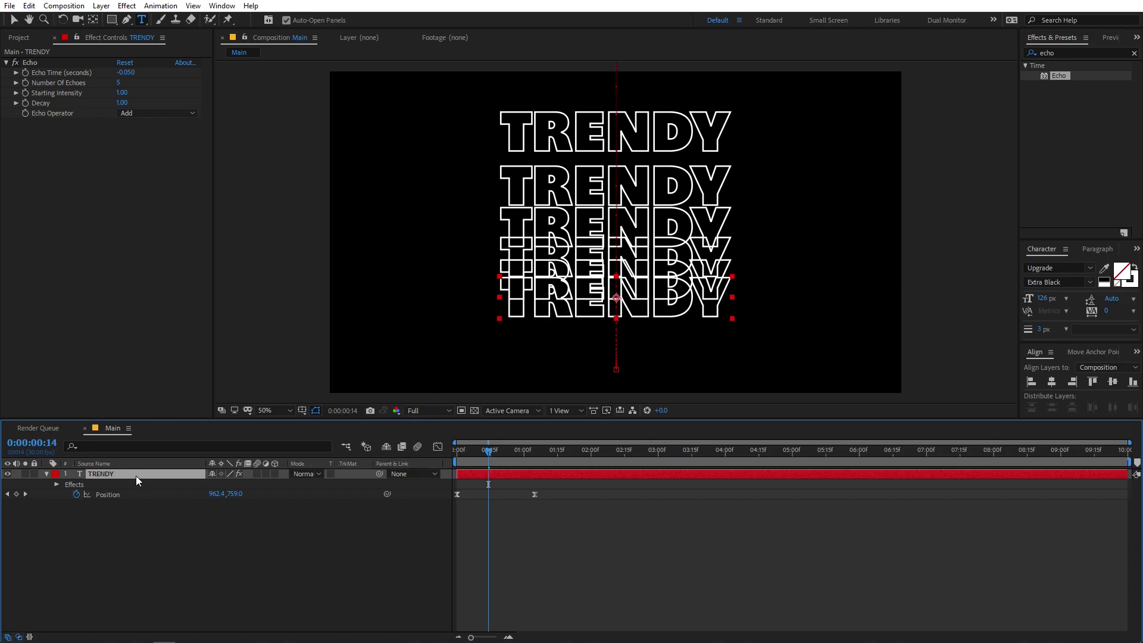
key("ctrl+d")
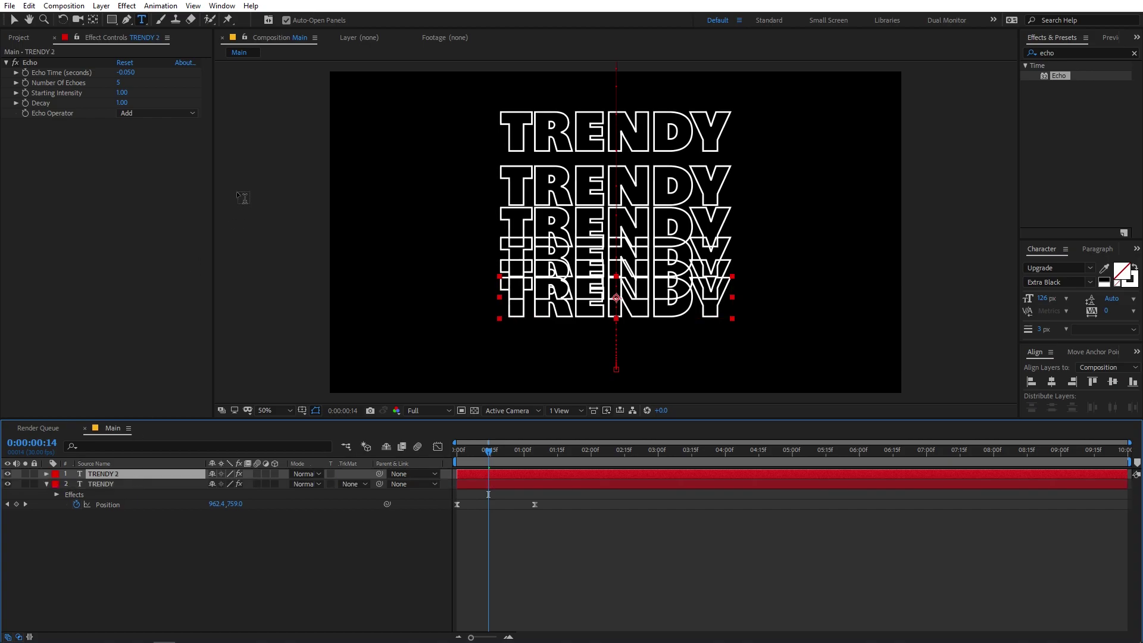
left_click(30, 63)
key("Delete")
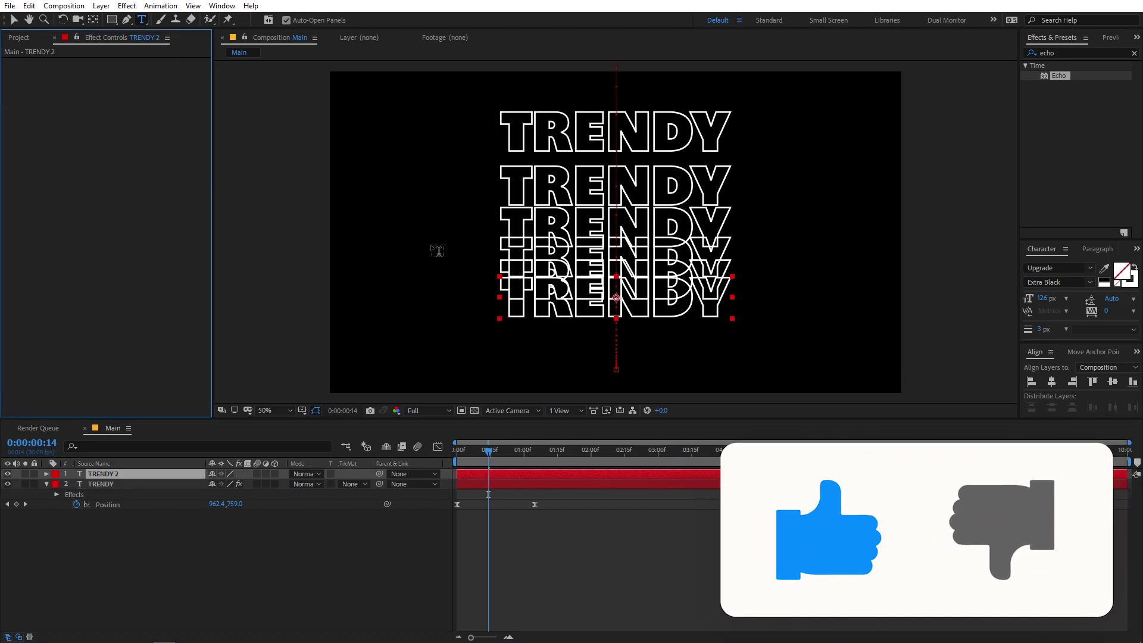
Give the duplicate TRENDY 2 text a white FFFFFF fill and a 0 px stroke, and preview the animation from the start
left_click(629, 477)
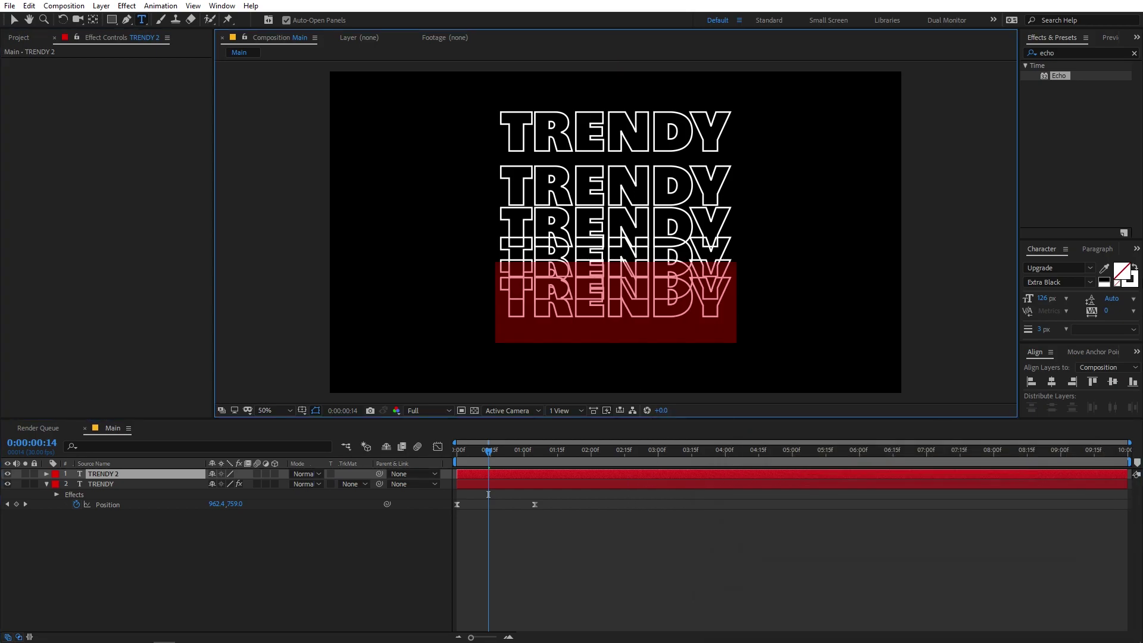
left_click(1118, 266)
left_click_drag(88, 317, 5, 210)
left_click(305, 244)
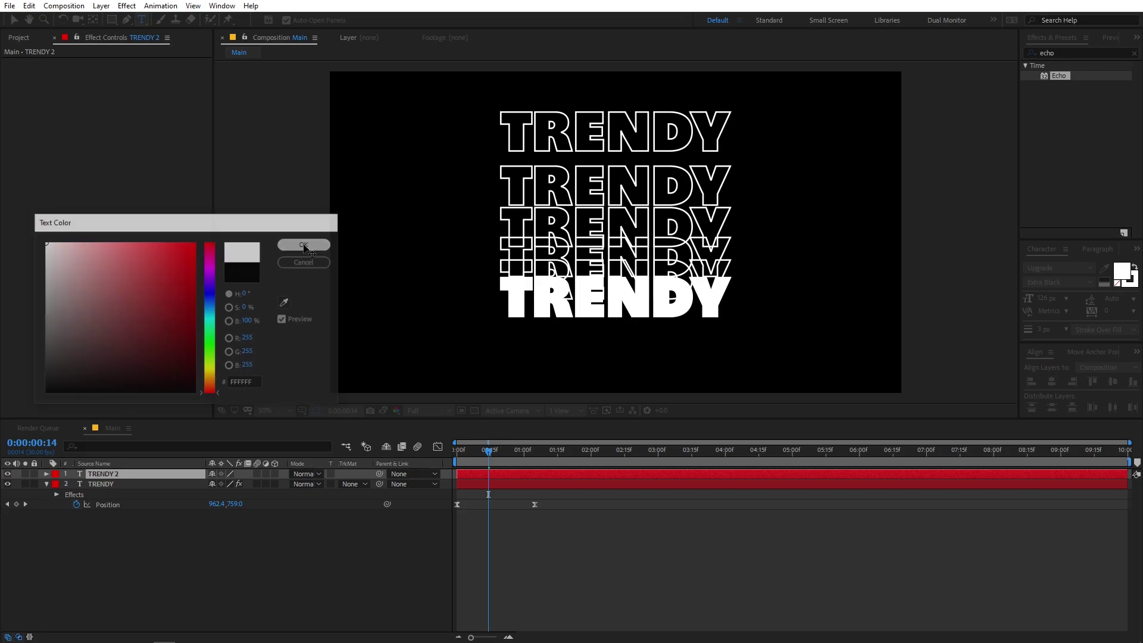
left_click(1042, 330)
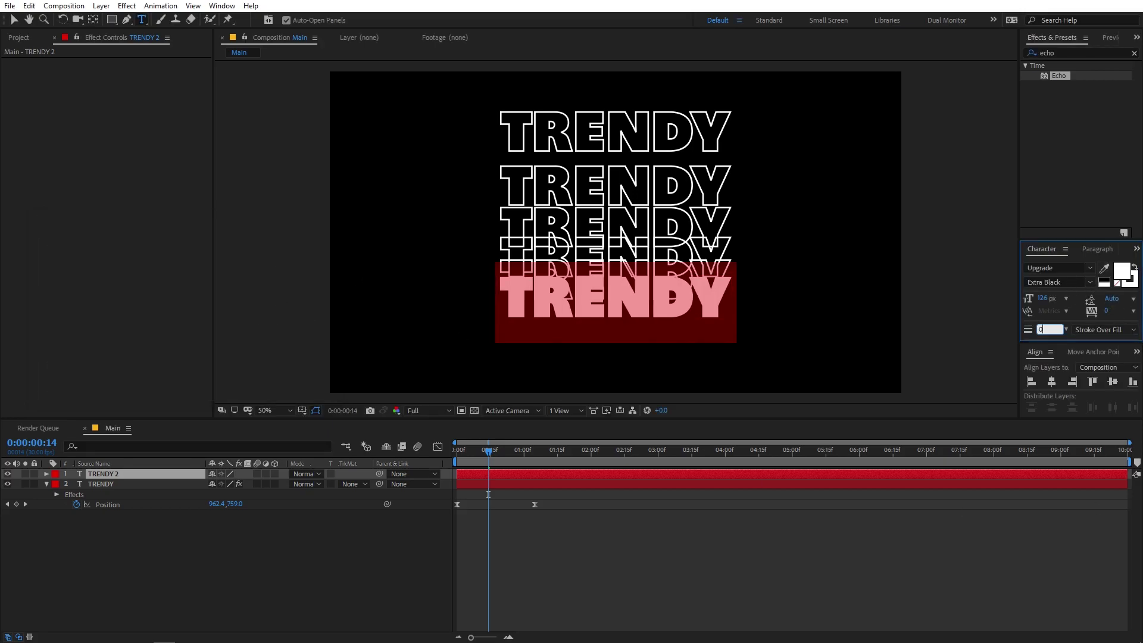
key("Return")
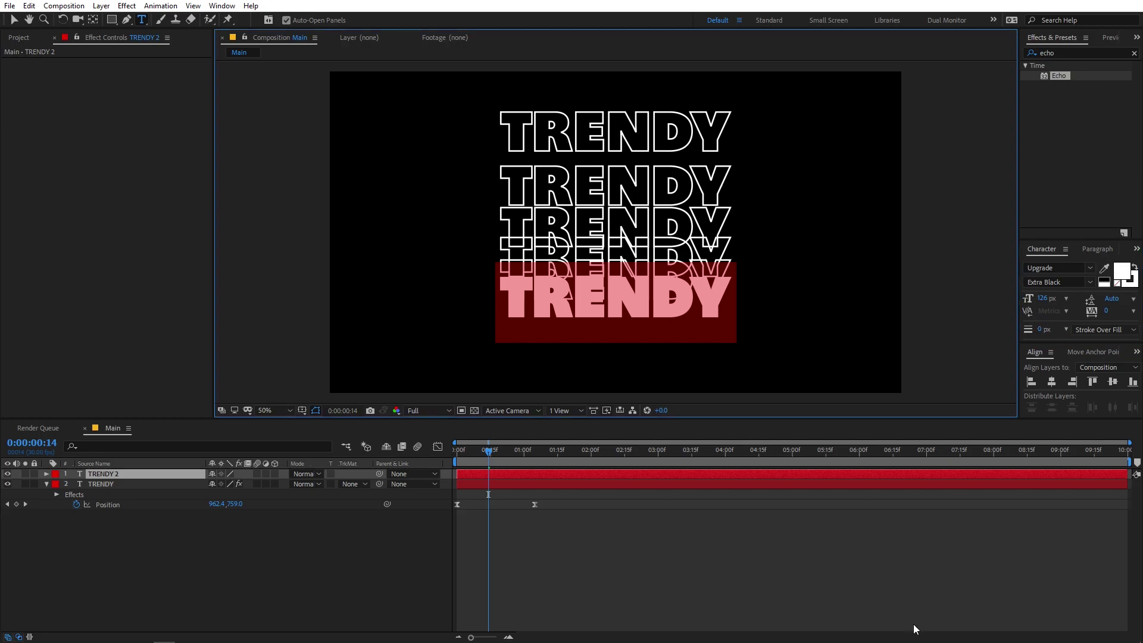
left_click(808, 556)
key("Home")
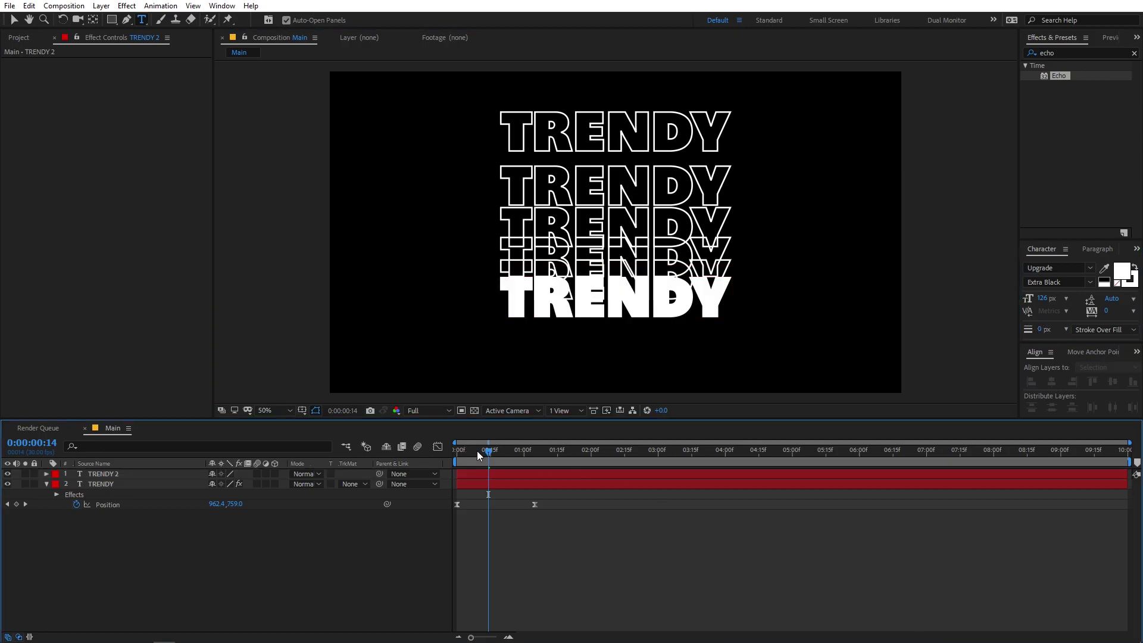
key("space")
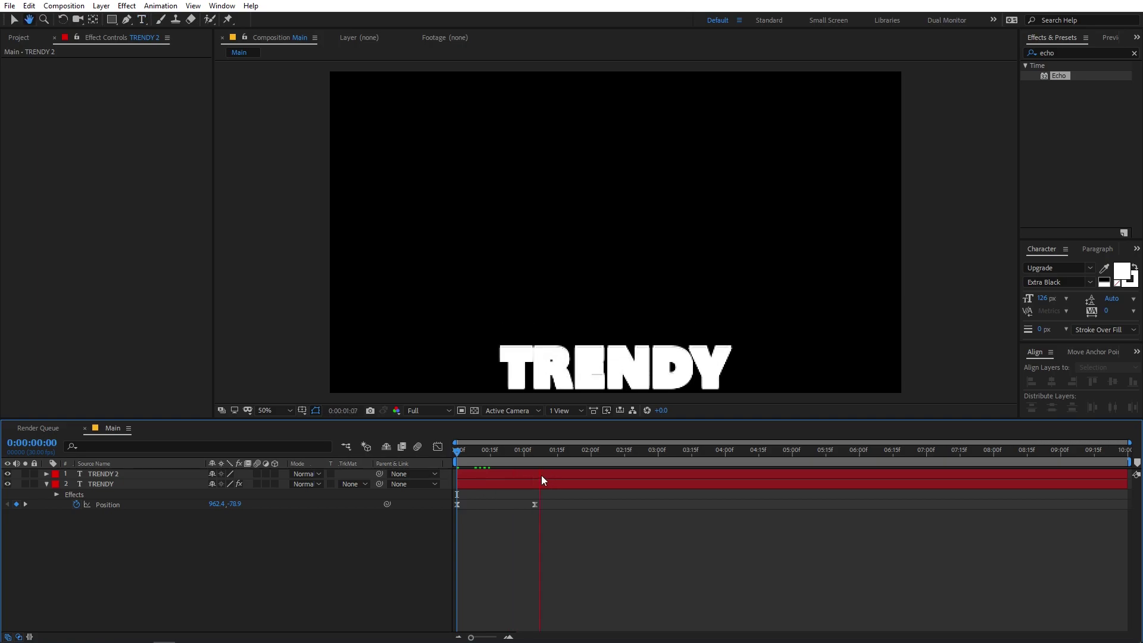
key("space")
Set the Echo decay of the outlined TRENDY layer to 0.70 and preview the fading echoes from the start
left_click_drag(537, 460, 486, 465)
left_click(112, 483)
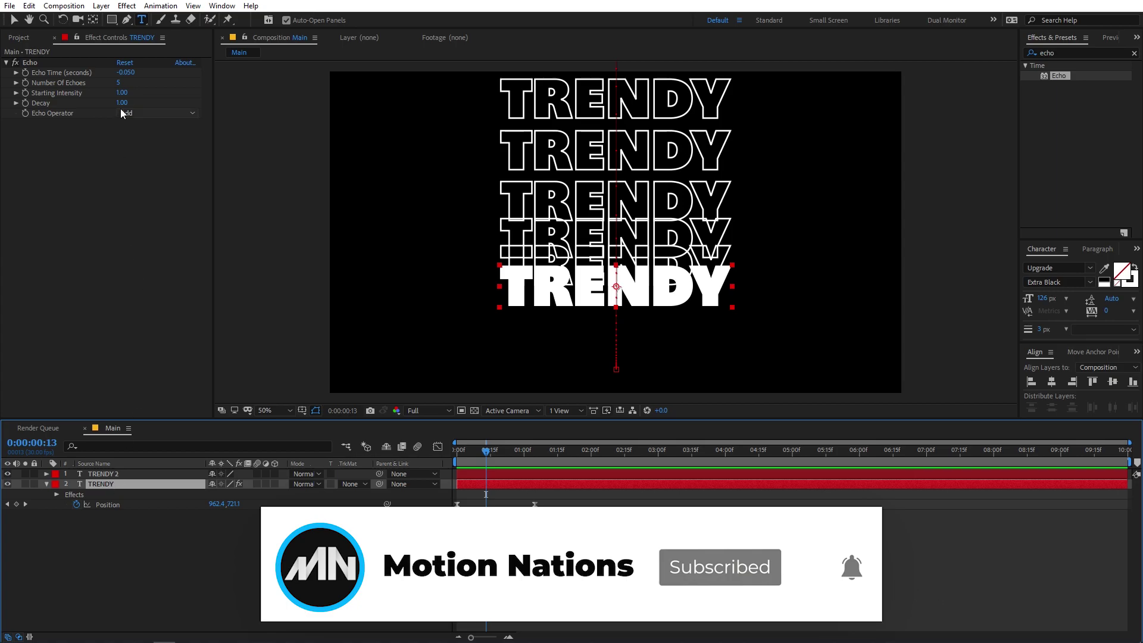
left_click_drag(121, 103, 108, 107)
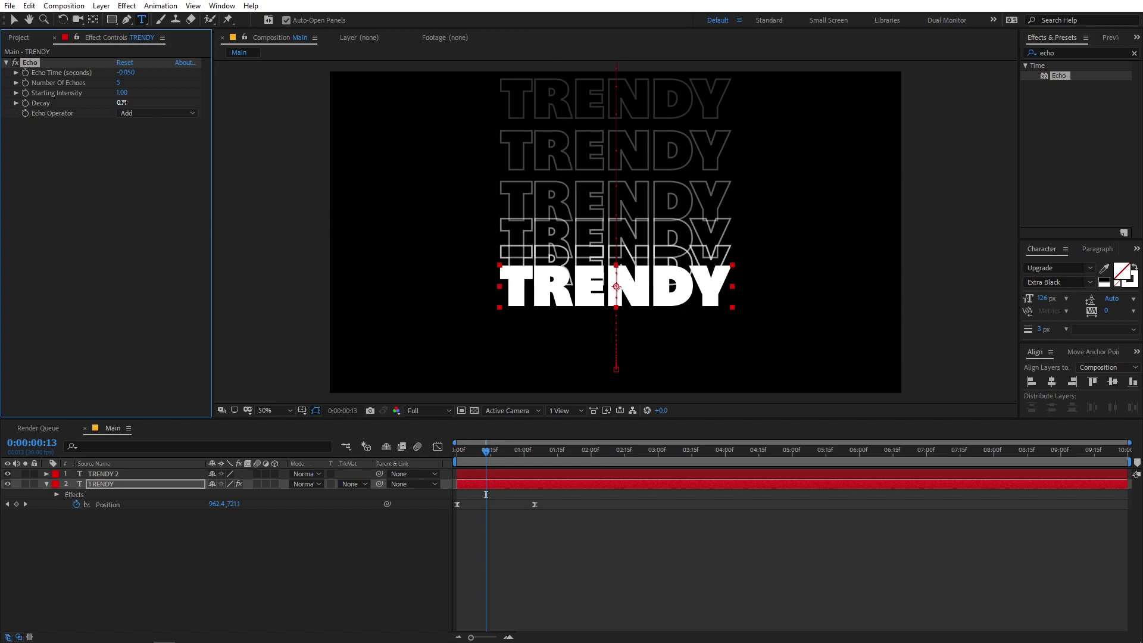
left_click(124, 102)
key("Return")
left_click_drag(458, 458, 416, 455)
key("space")
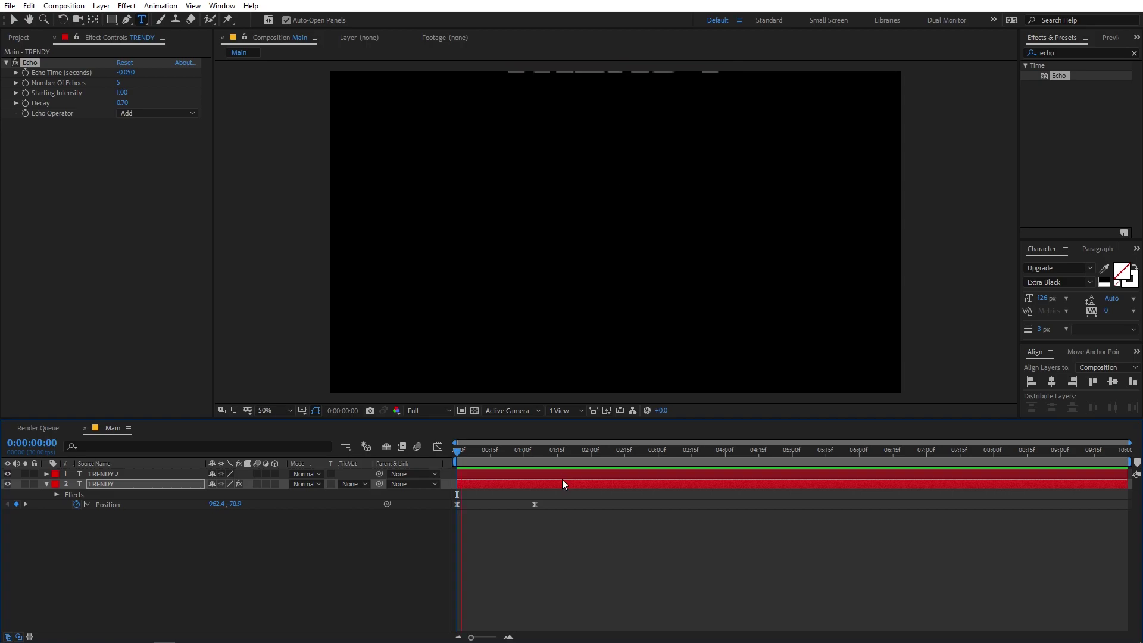
key("ctrl+t")
left_click_drag(510, 462, 488, 463)
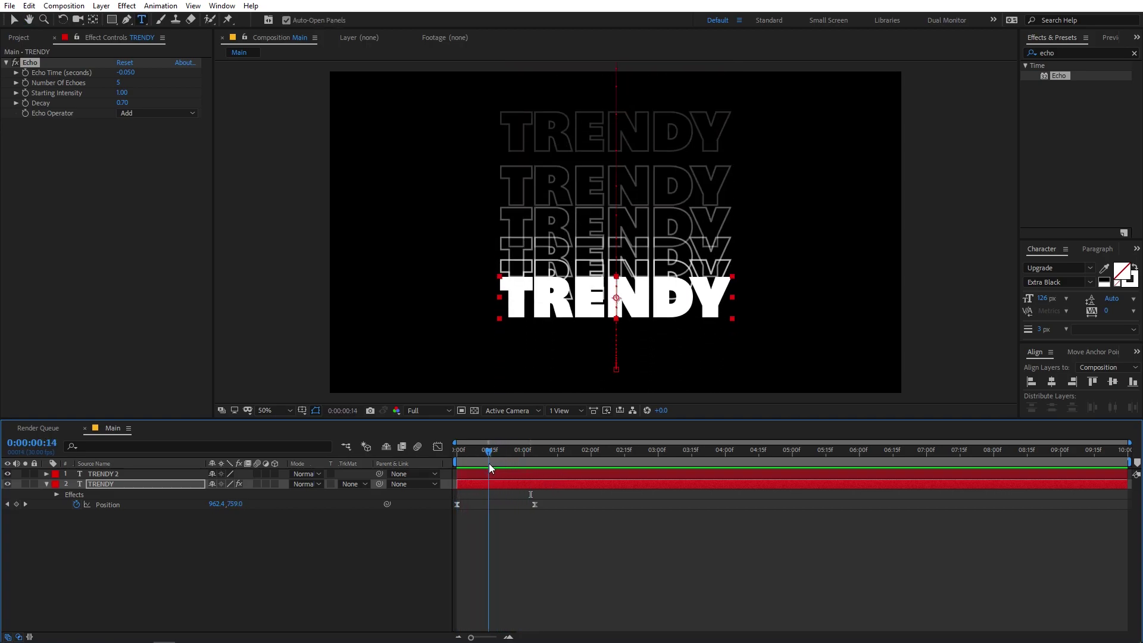
Pre-compose the TRENDY and TRENDY 2 layers into a new composition named Text, moving all attributes into it
left_click(46, 483)
left_click_drag(155, 535, 102, 473)
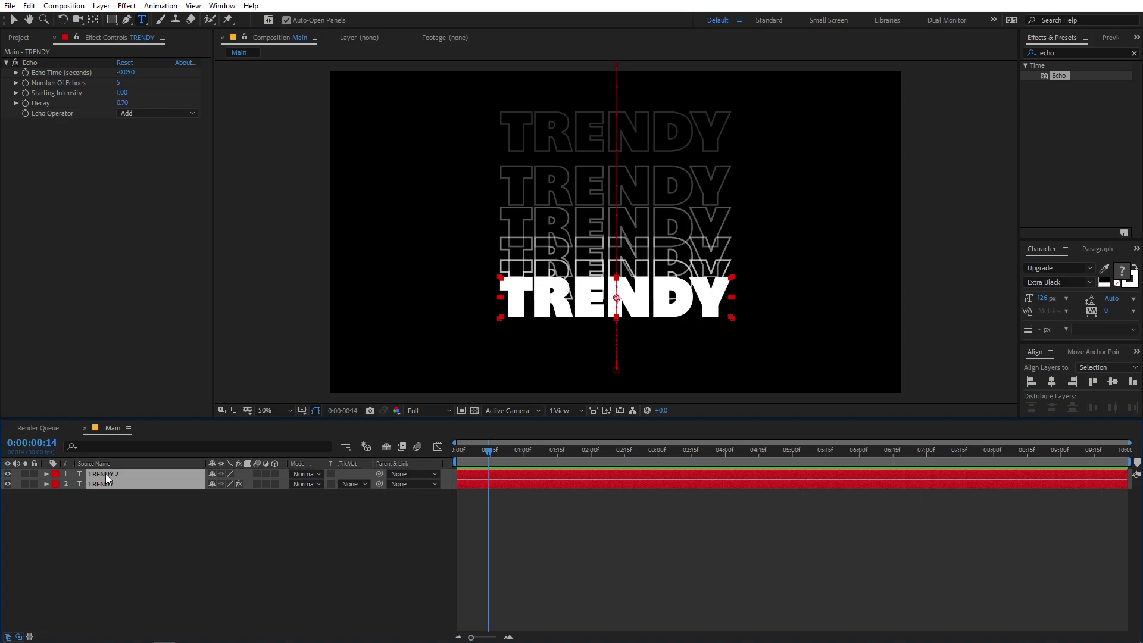
right_click(105, 474)
left_click(150, 422)
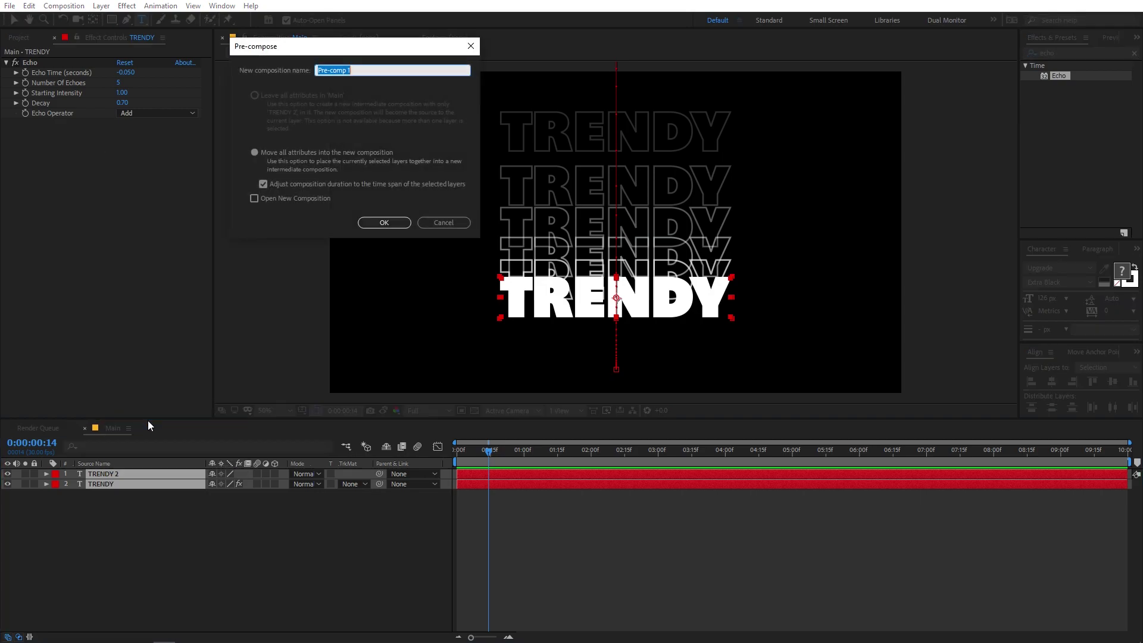
type("Text")
left_click(384, 222)
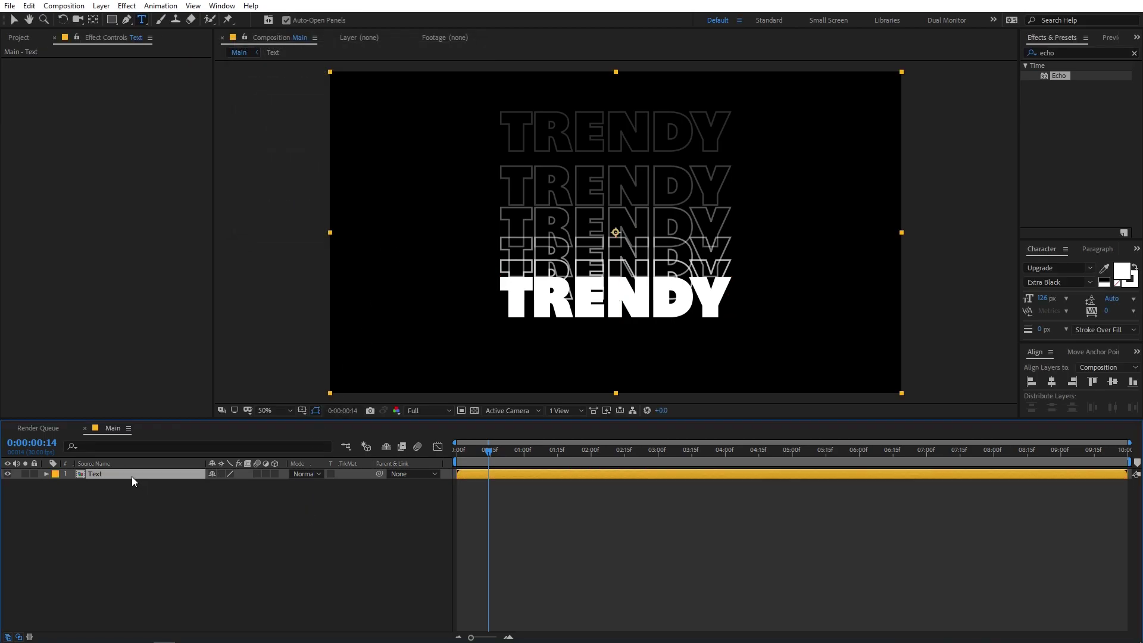
Find the Shift Channels effect and apply it to the Text layer
left_click(1134, 53)
left_click(1081, 51)
type("sh")
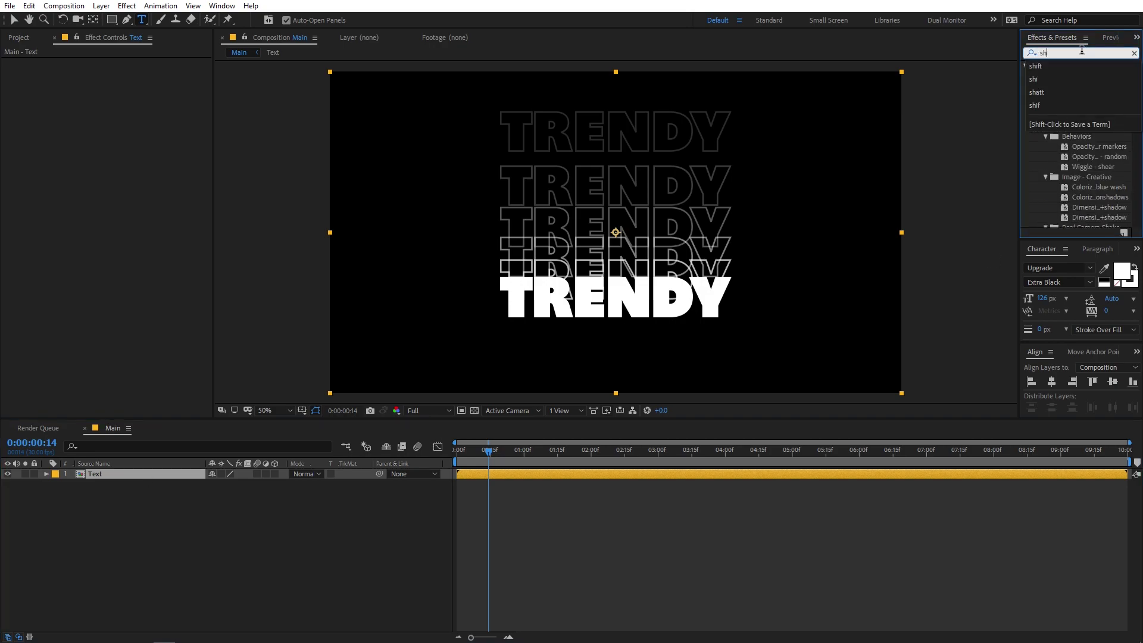
type("ift")
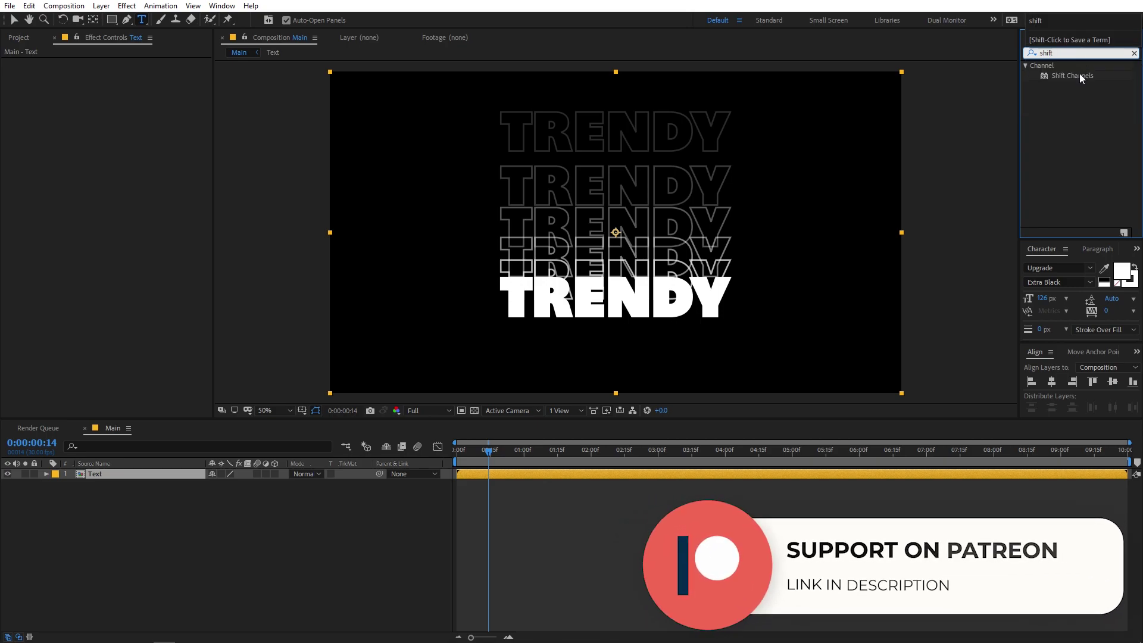
left_click_drag(1072, 76, 121, 474)
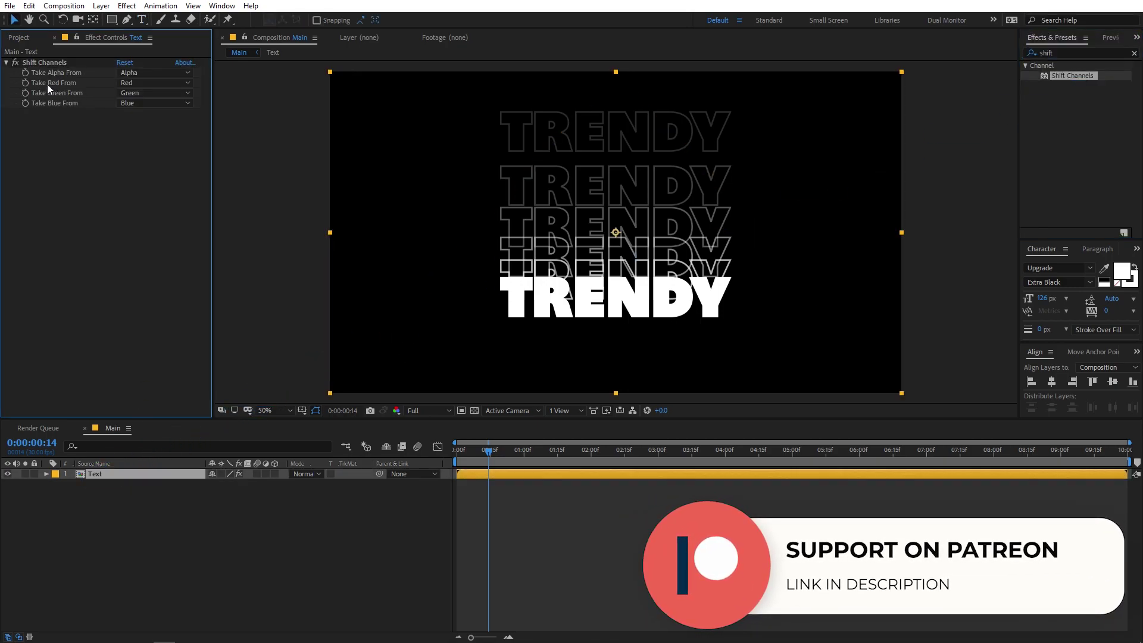
Set Take Green From and Take Blue From to Full Off in the Text layer's Shift Channels, keeping only red
left_click(134, 96)
left_click(170, 225)
left_click(149, 106)
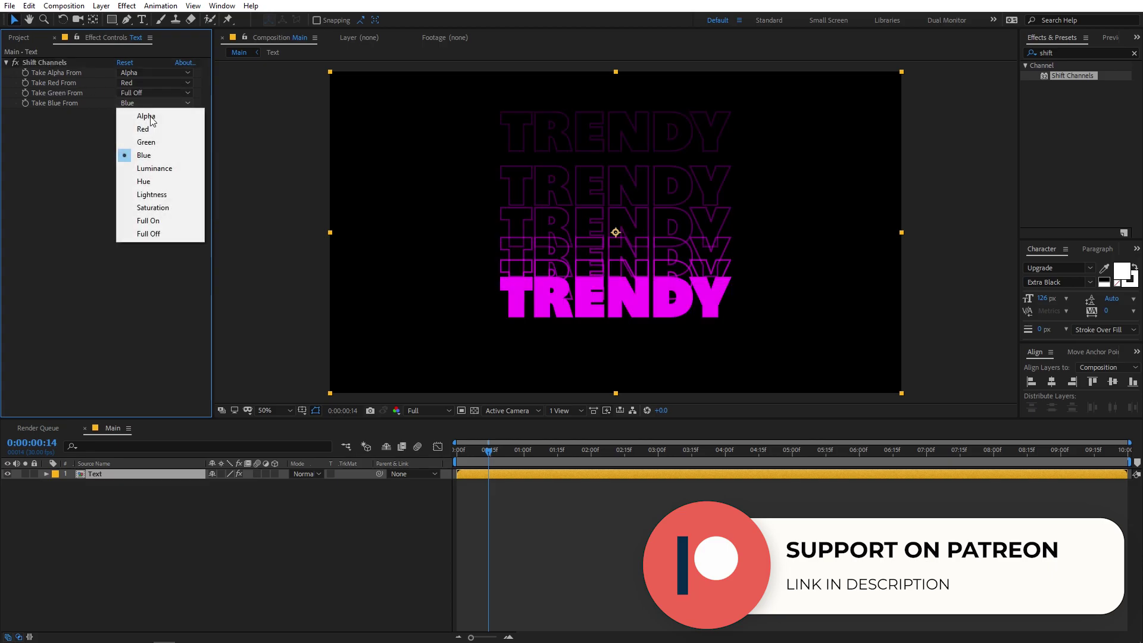
left_click(148, 233)
Duplicate the red Text layer and make the copy green-only, with Take Red From at Full Off and Take Green From at Green
left_click(116, 474)
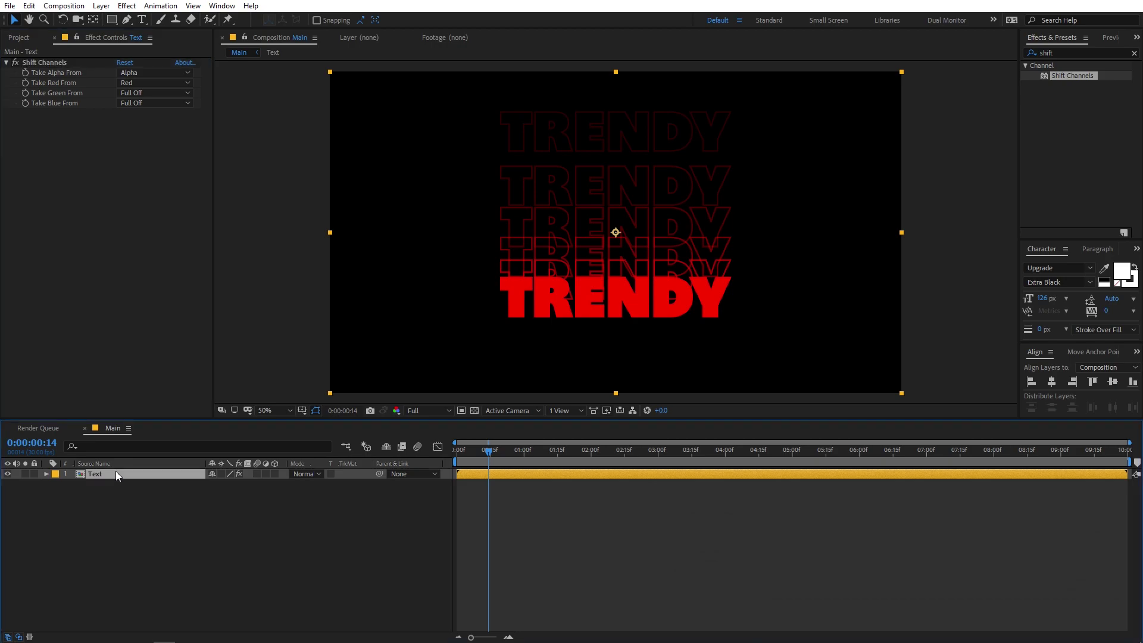
key("ctrl+d")
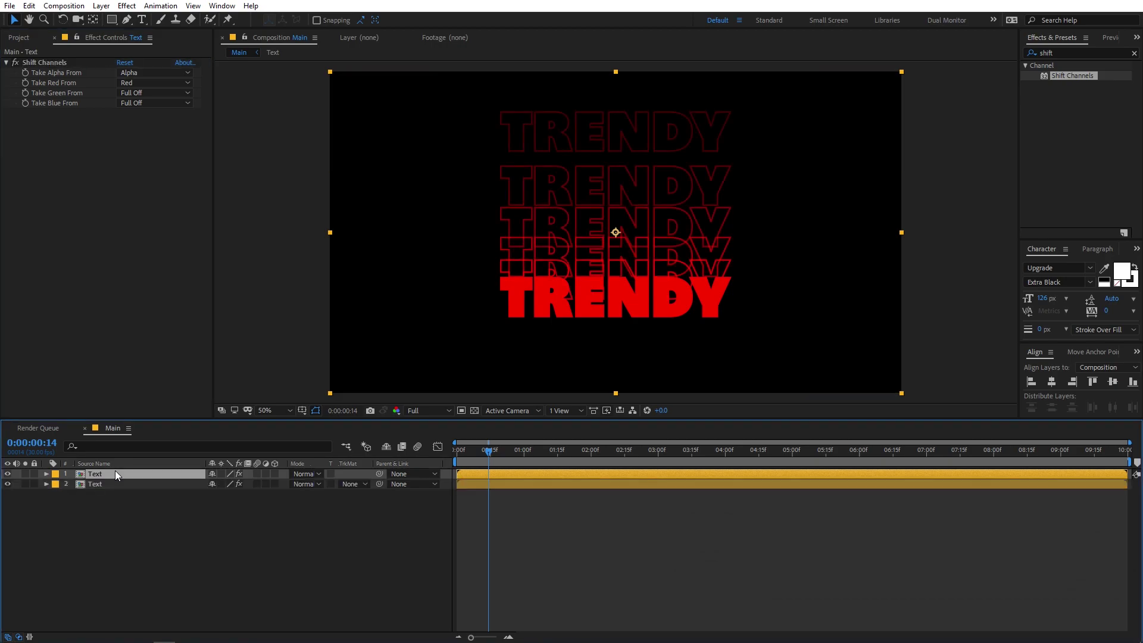
left_click(144, 84)
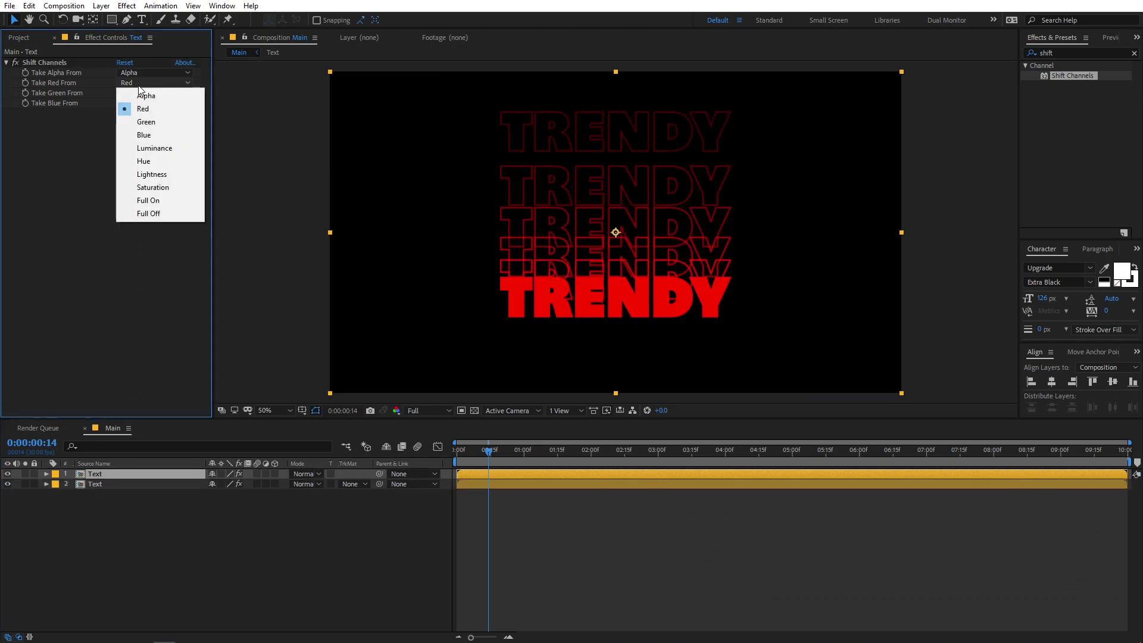
left_click(148, 213)
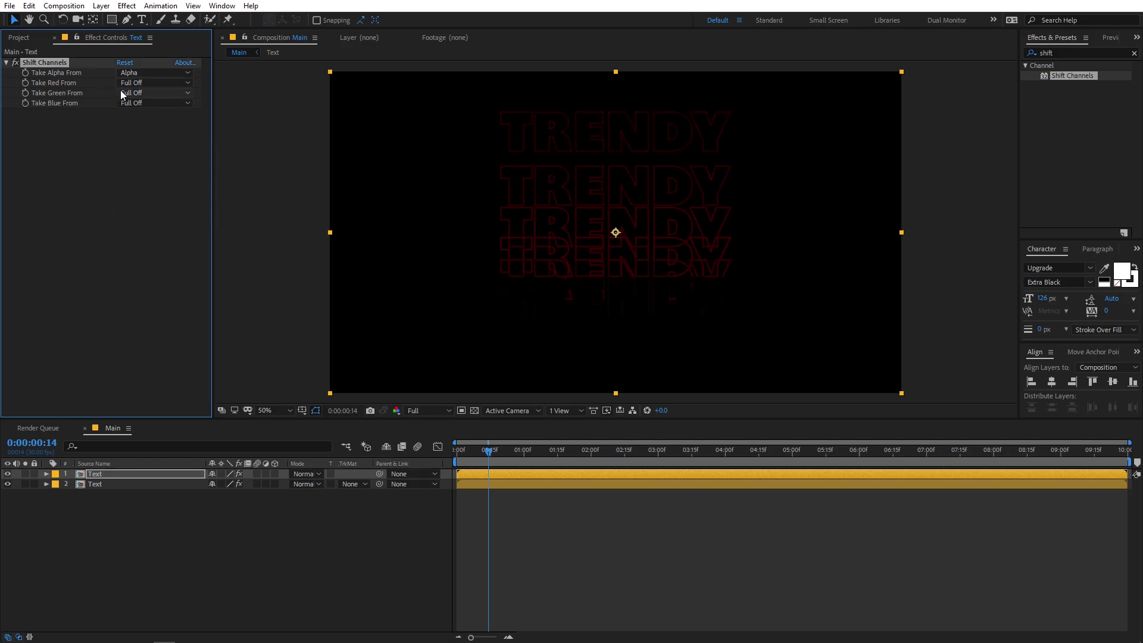
left_click(126, 92)
left_click(146, 132)
Duplicate the green Text layer and make the copy blue-only, with Take Green From at Full Off and Take Blue From at Blue
left_click(158, 475)
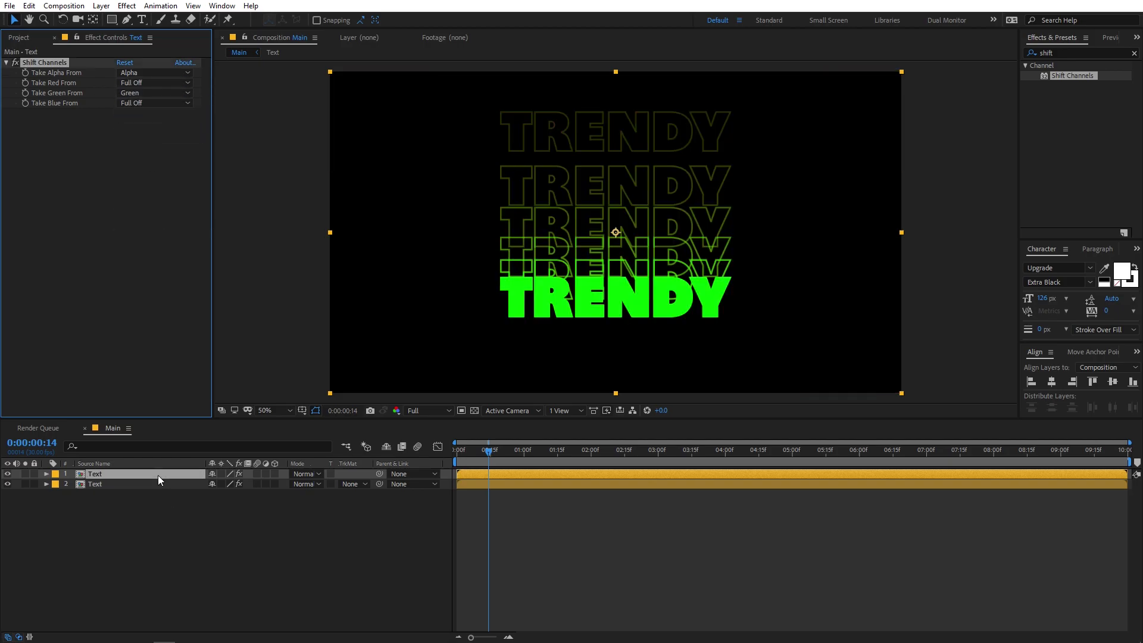
key("ctrl+d")
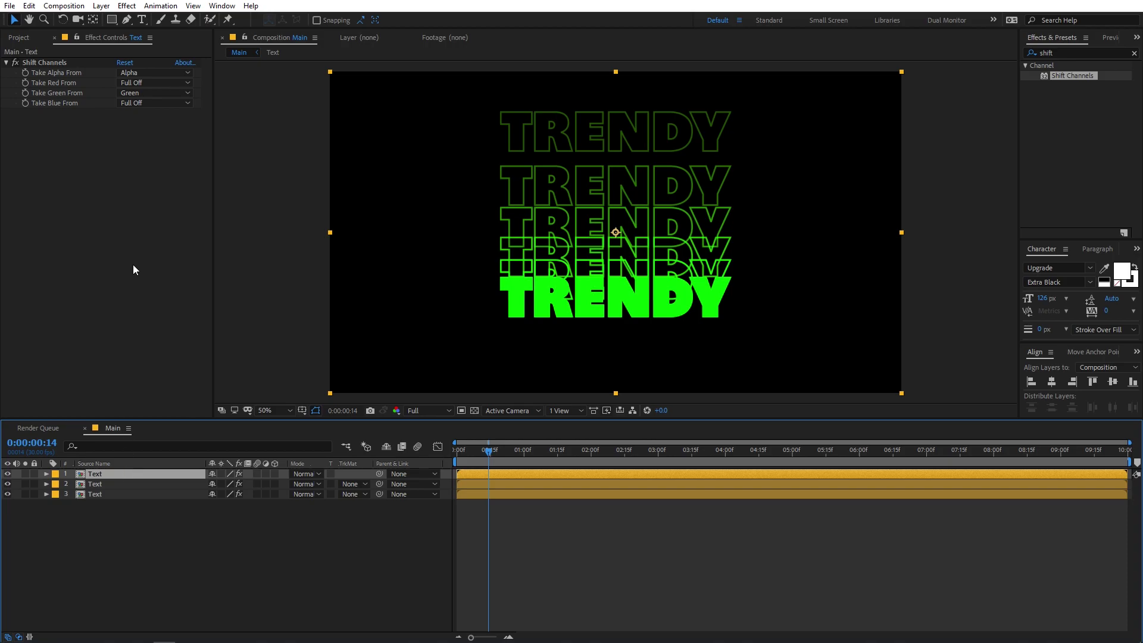
left_click(141, 93)
left_click(158, 221)
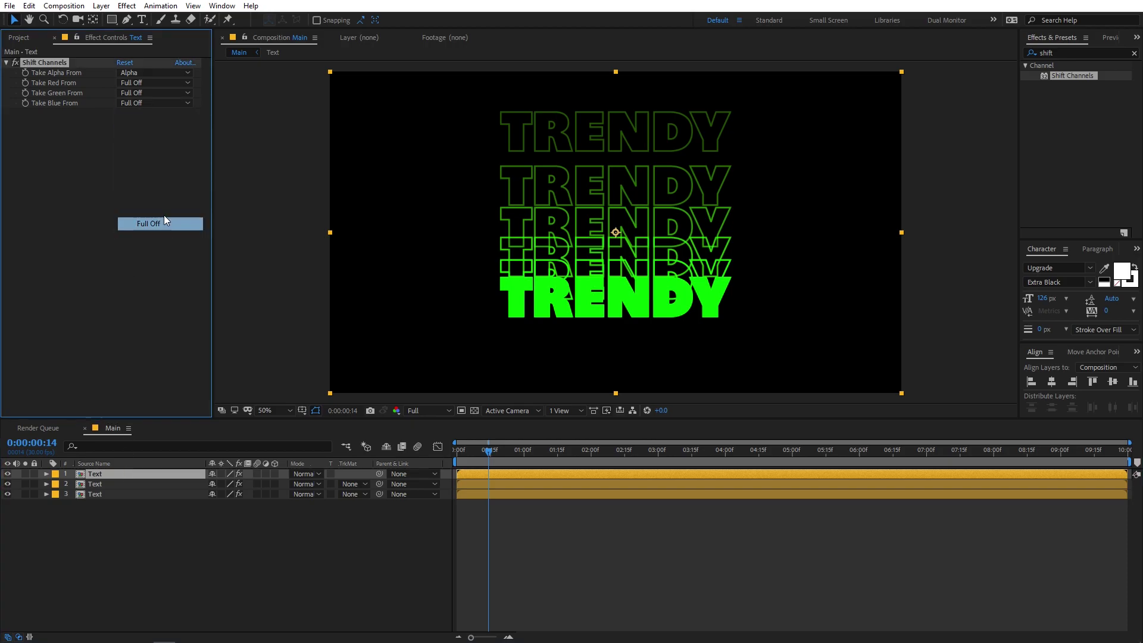
left_click(152, 104)
left_click(152, 158)
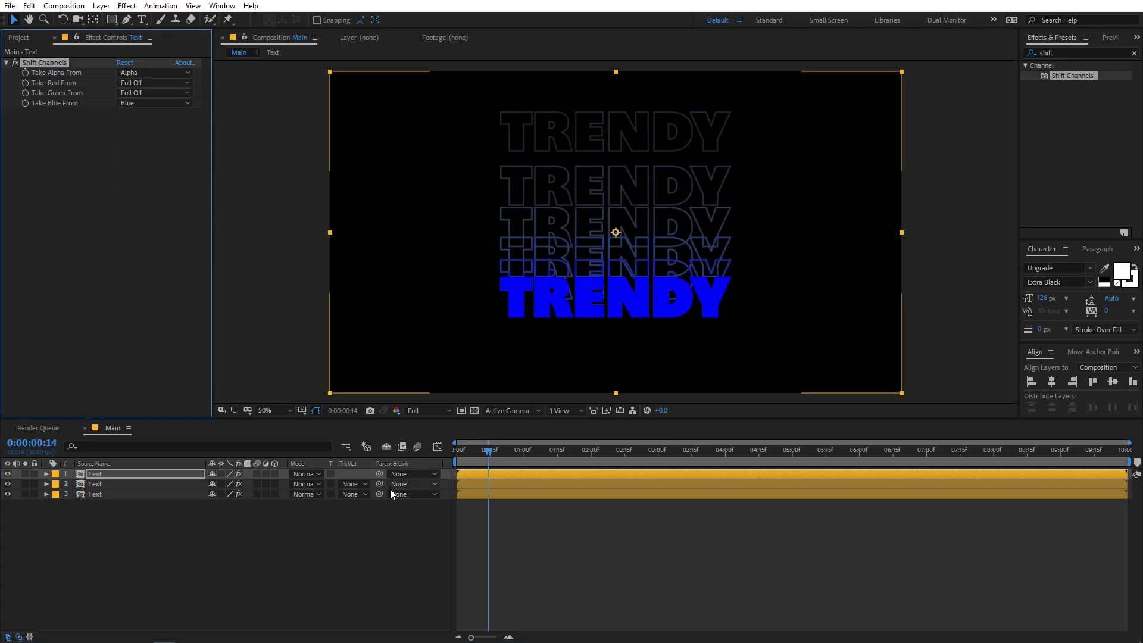
Set the blending mode of all three Text layers to Add
left_click(403, 528)
left_click_drag(163, 523, 115, 472)
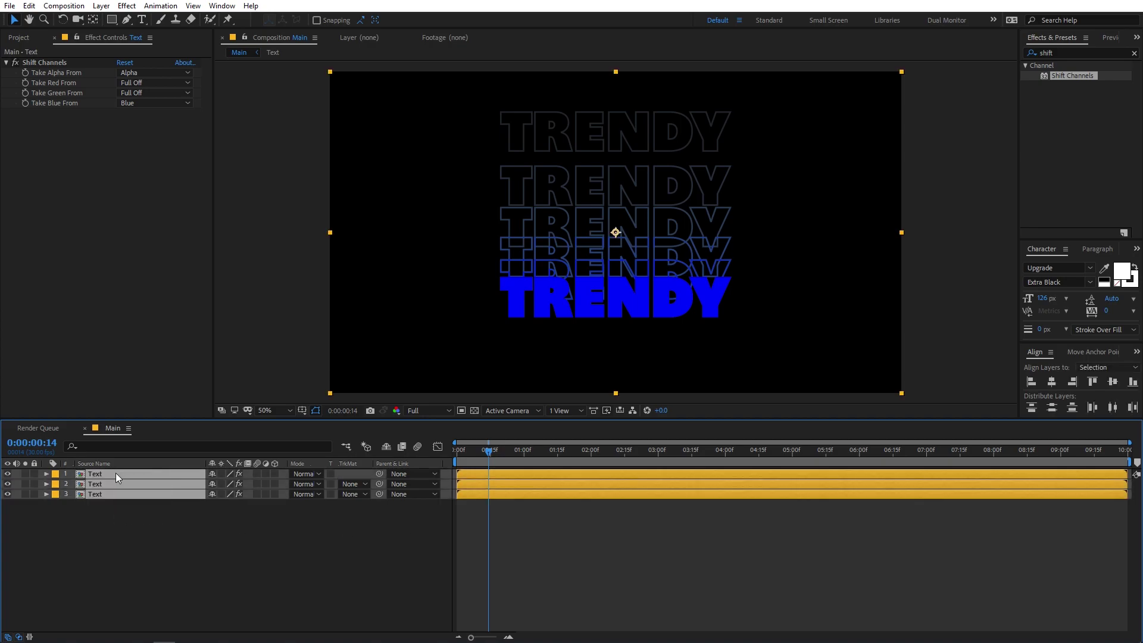
left_click_drag(149, 531, 119, 474)
left_click(313, 474)
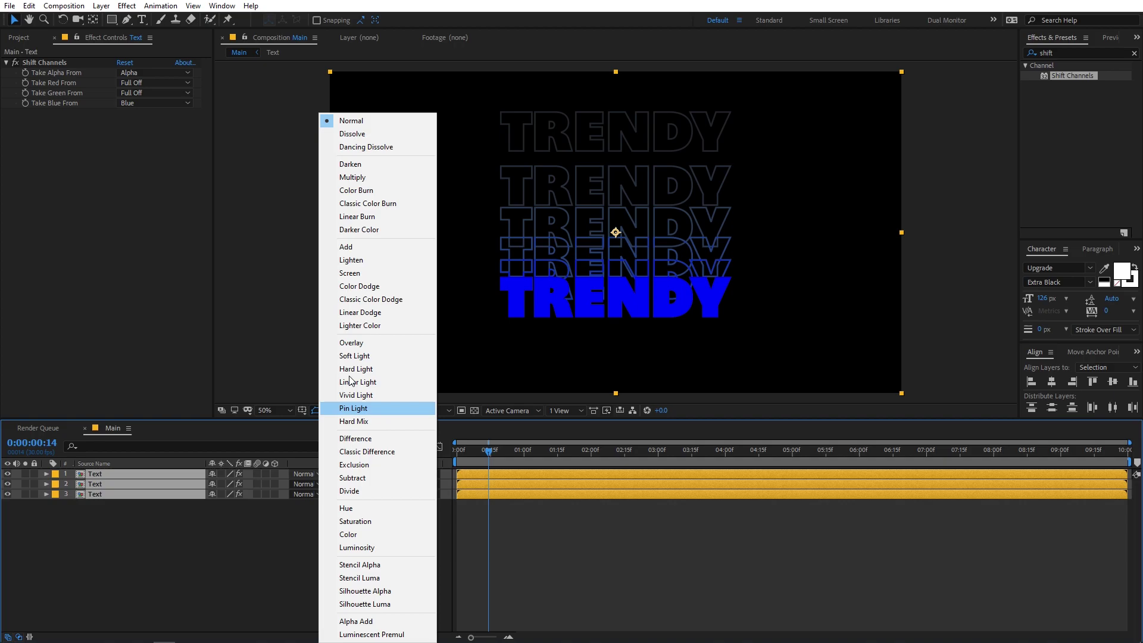
left_click(348, 246)
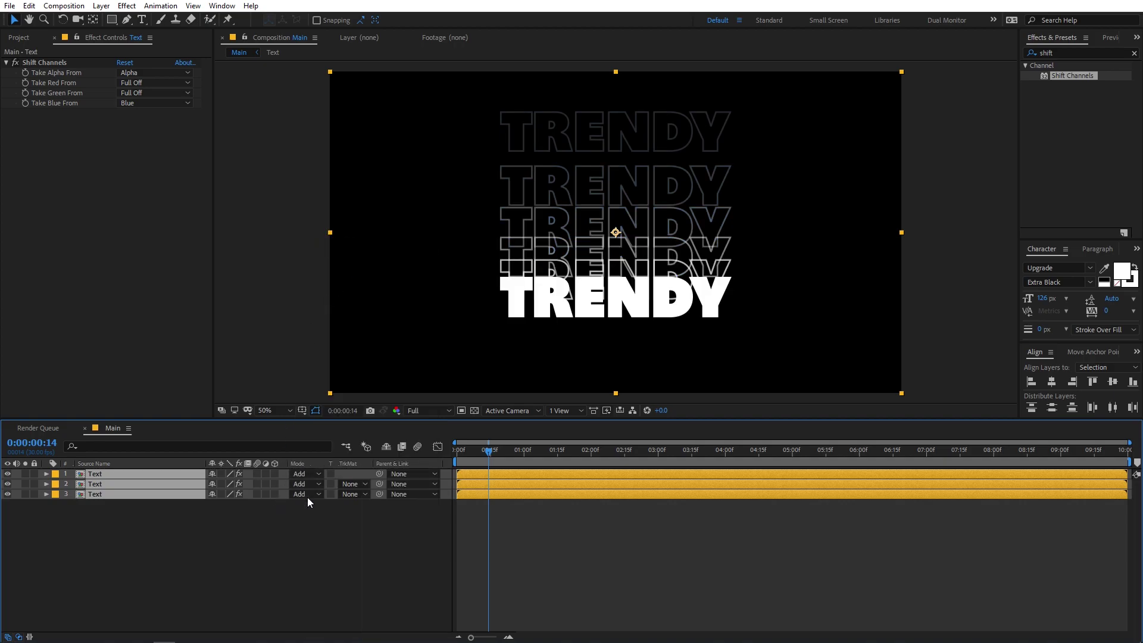
Hide and restore the layer switches and blending mode columns in the timeline, and deselect the layers
left_click(7, 637)
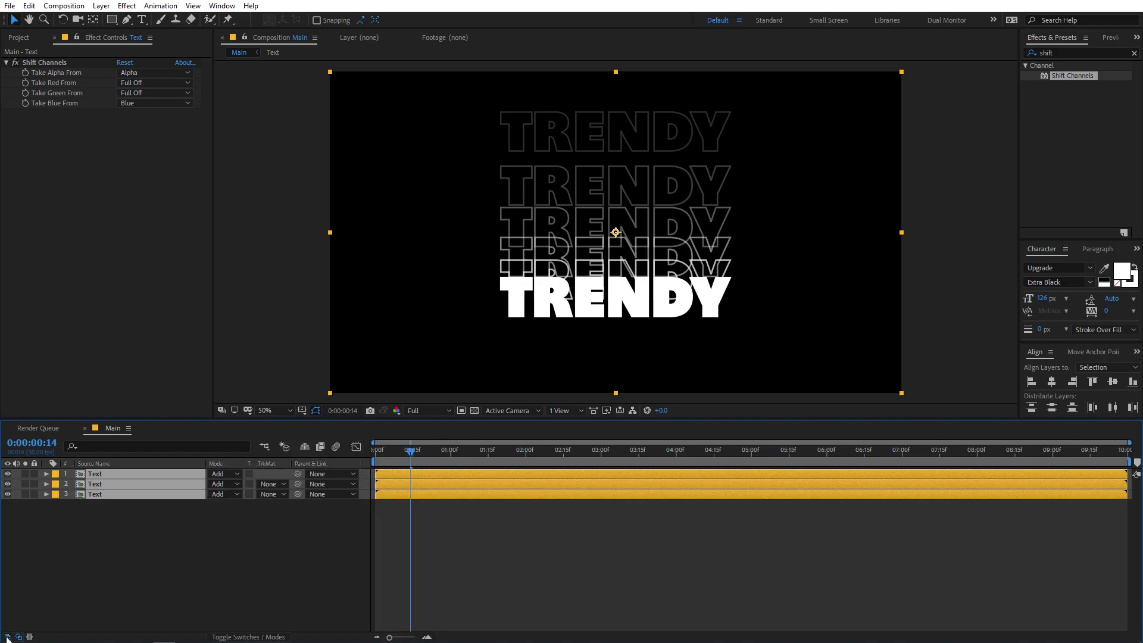
left_click(7, 637)
left_click(19, 637)
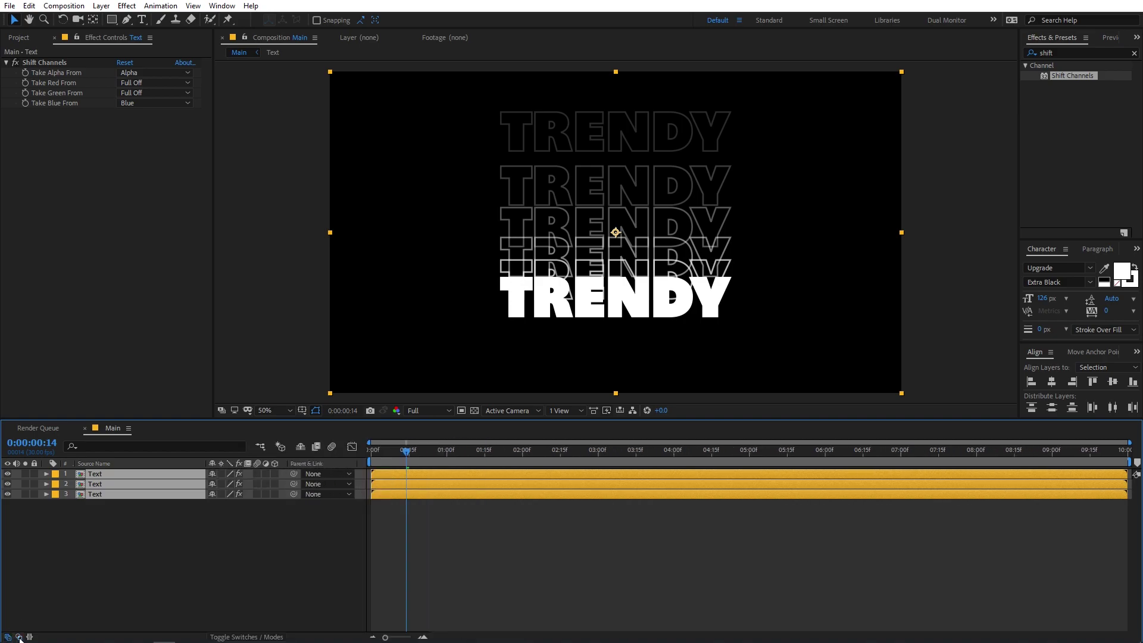
left_click(19, 638)
left_click(523, 510)
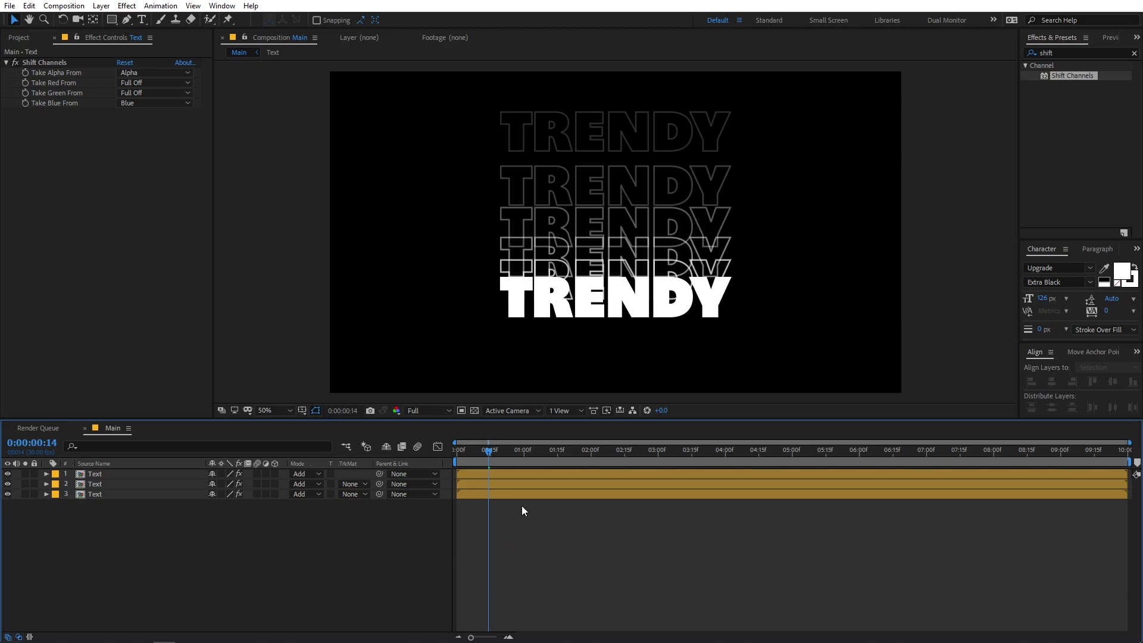
Try delaying the green Text layer by one frame and the blue one by two frames, and preview from the start
mouse_move(495, 462)
left_mouse_down()
mouse_move(430, 464)
mouse_move(510, 470)
mouse_move(485, 478)
left_mouse_up()
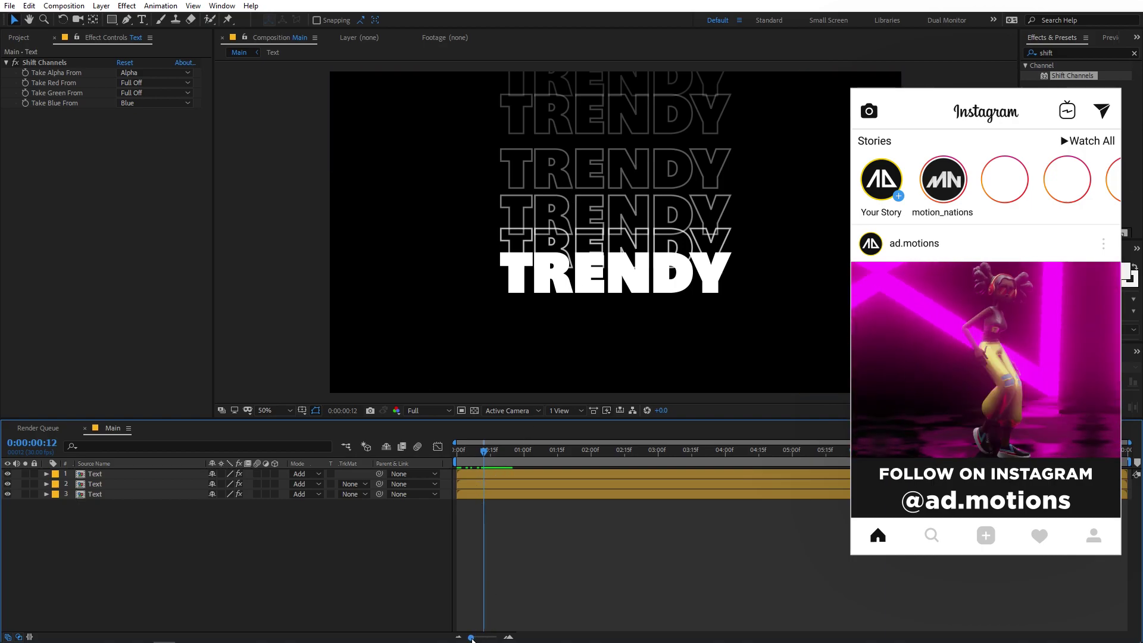
left_click_drag(471, 637, 492, 638)
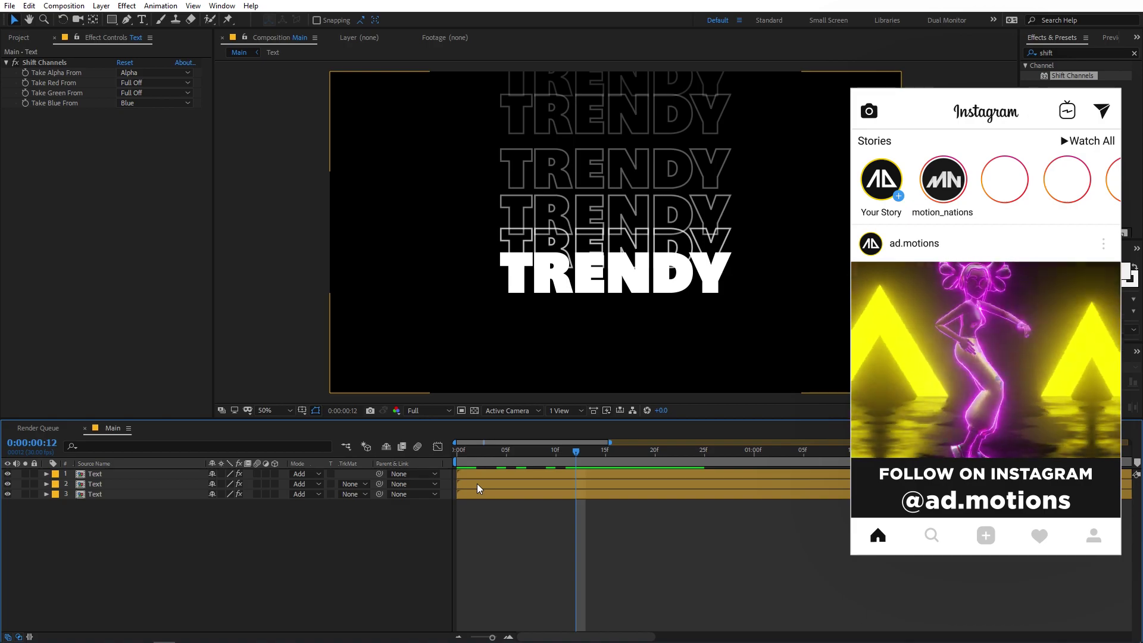
left_click(477, 483)
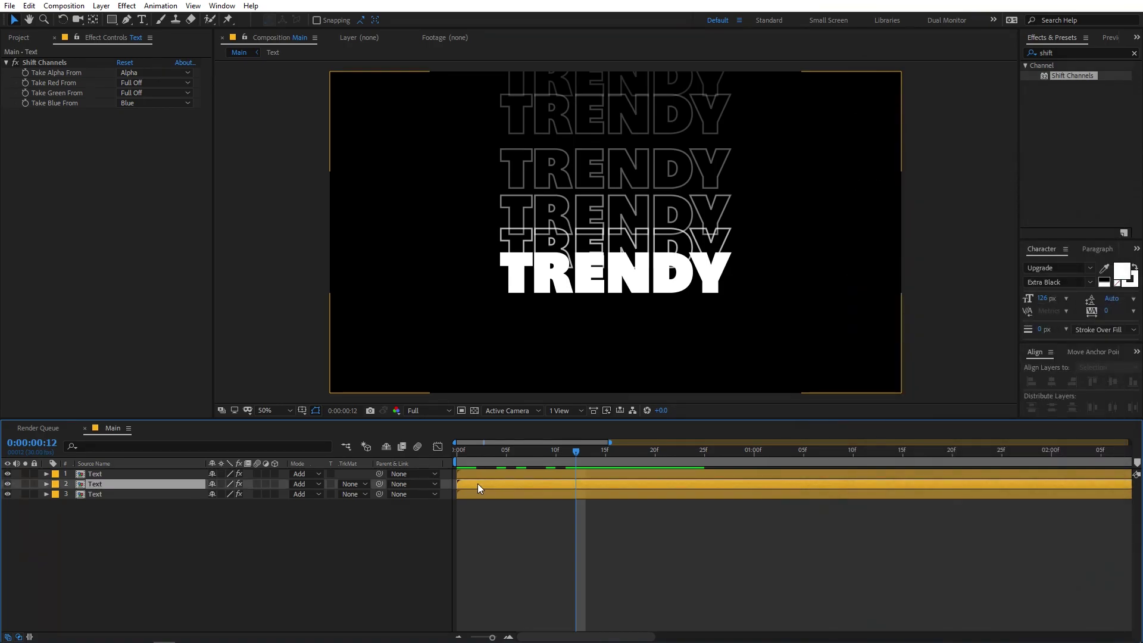
left_click(476, 473)
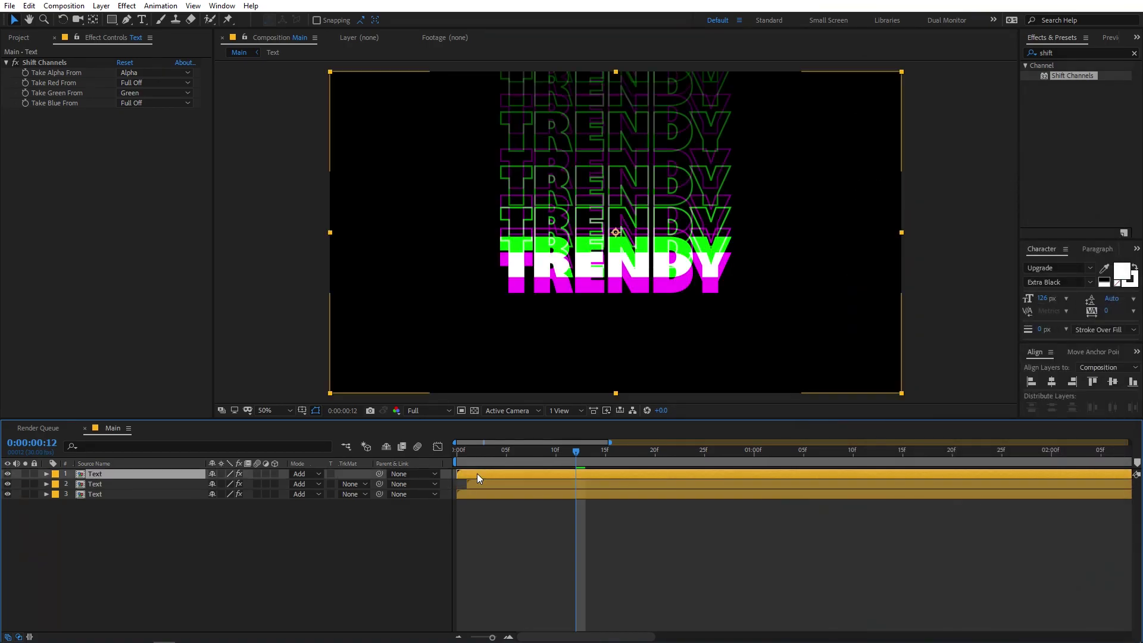
left_click_drag(477, 473, 509, 470)
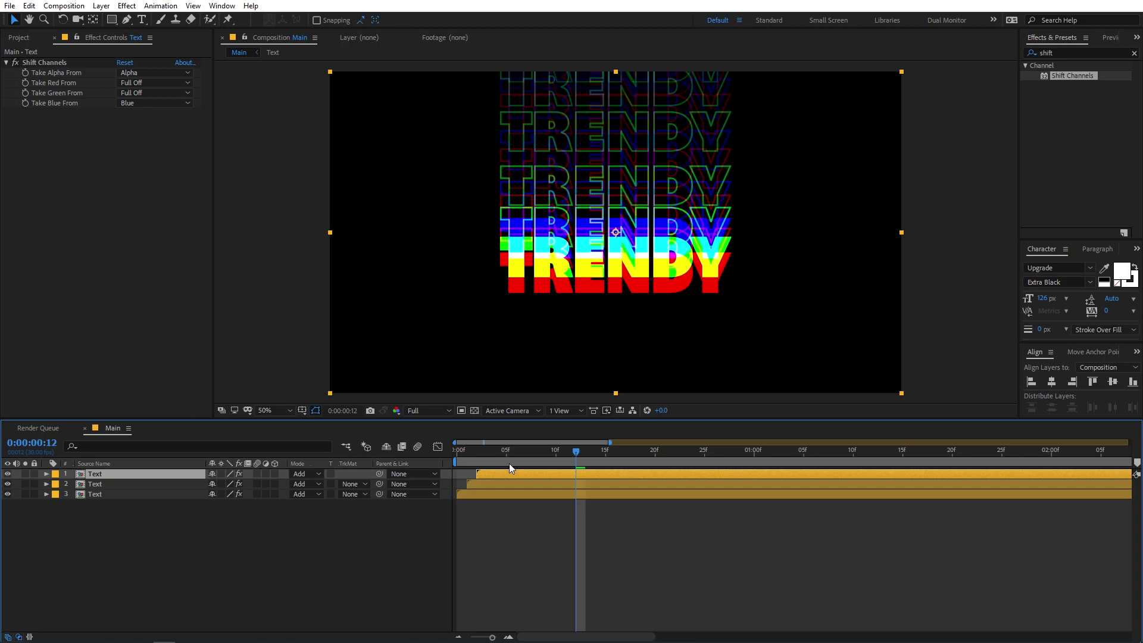
key("Home")
key("space")
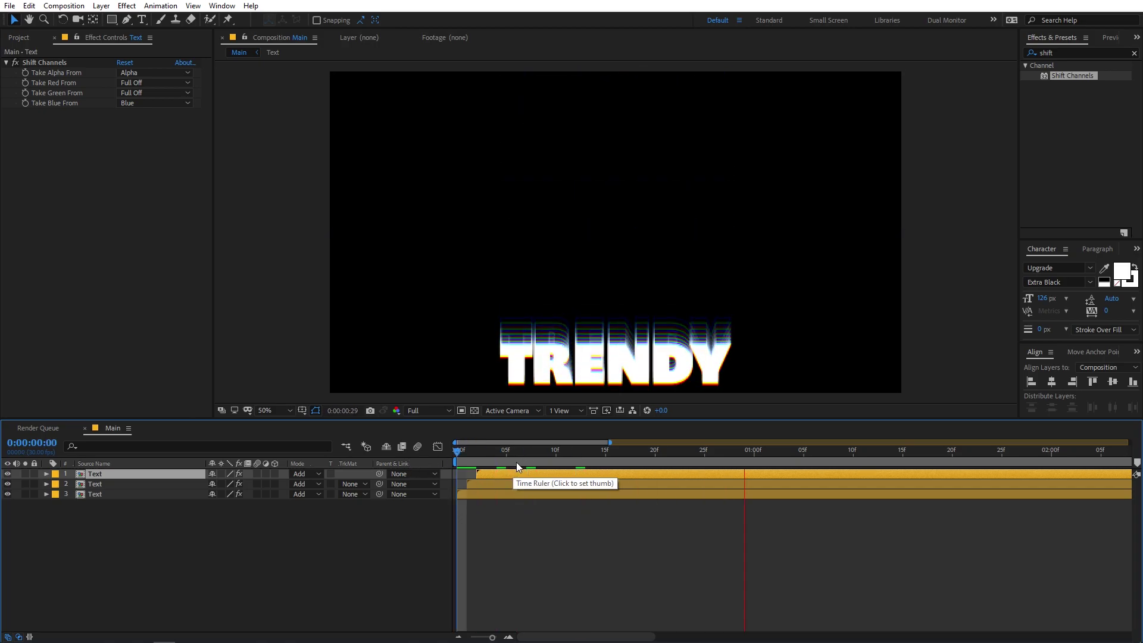
left_click(572, 450)
key("ctrl+Down")
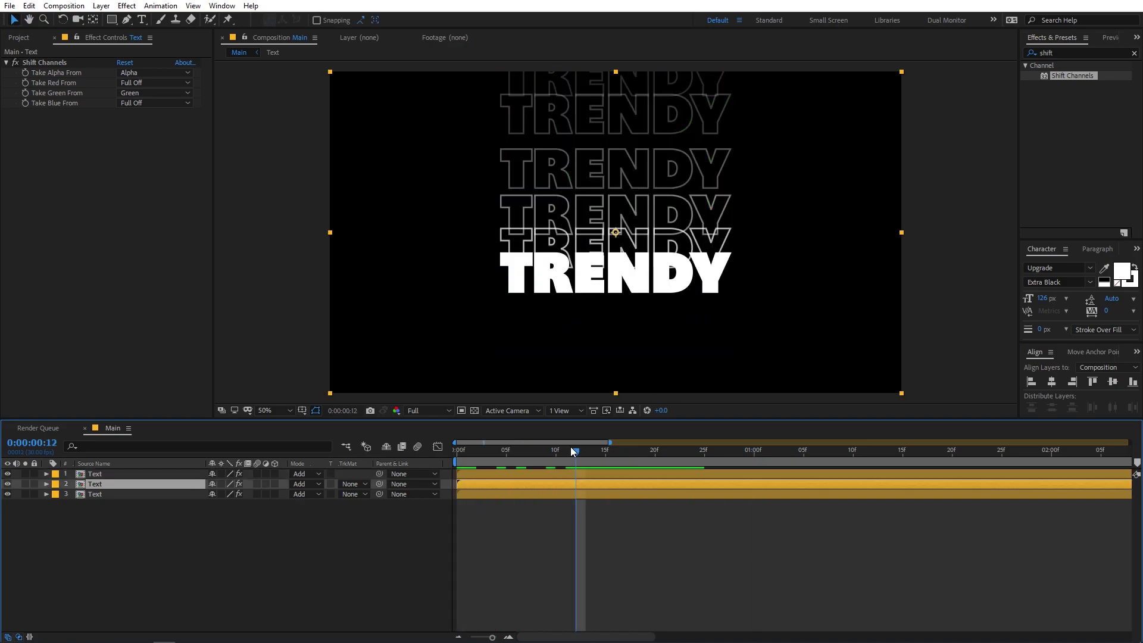
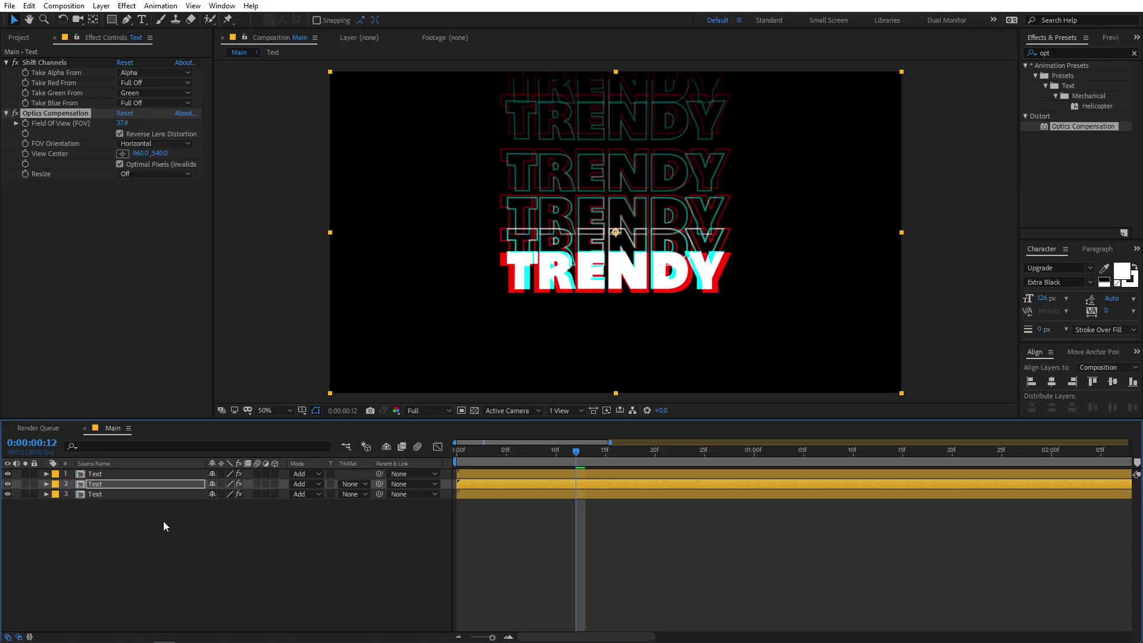
Set the Optics Compensation Field Of View on the green Text layer to 35.2 and preview the animation
mouse_move(127, 127)
left_mouse_down()
mouse_move(62, 133)
mouse_move(112, 125)
left_mouse_up()
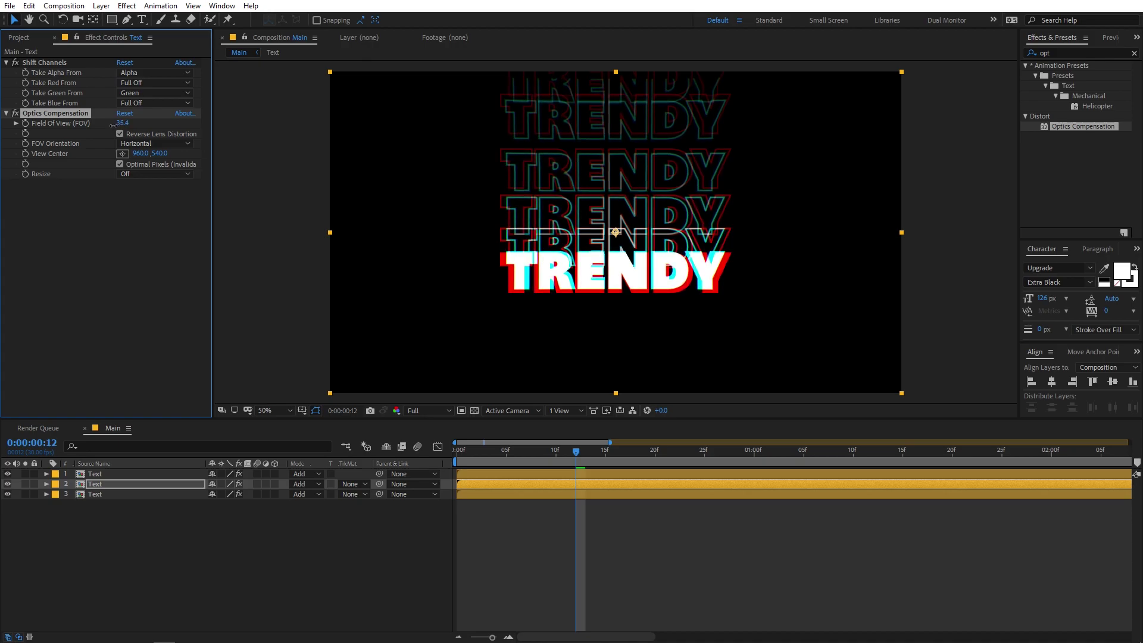
left_click(585, 560)
key("space")
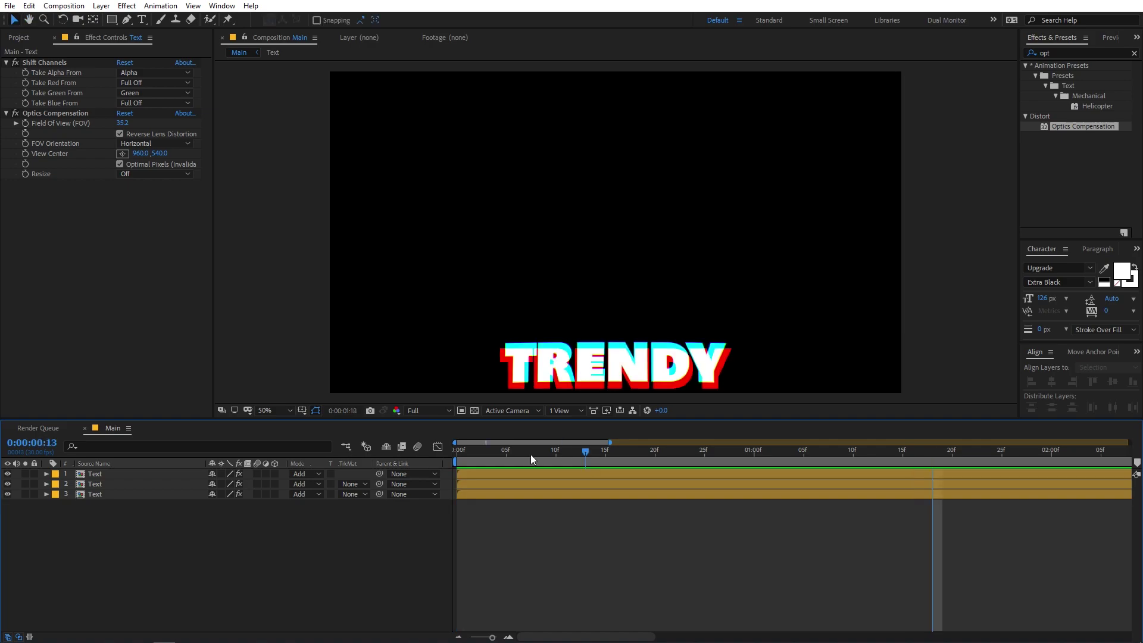
key("space")
key("space")
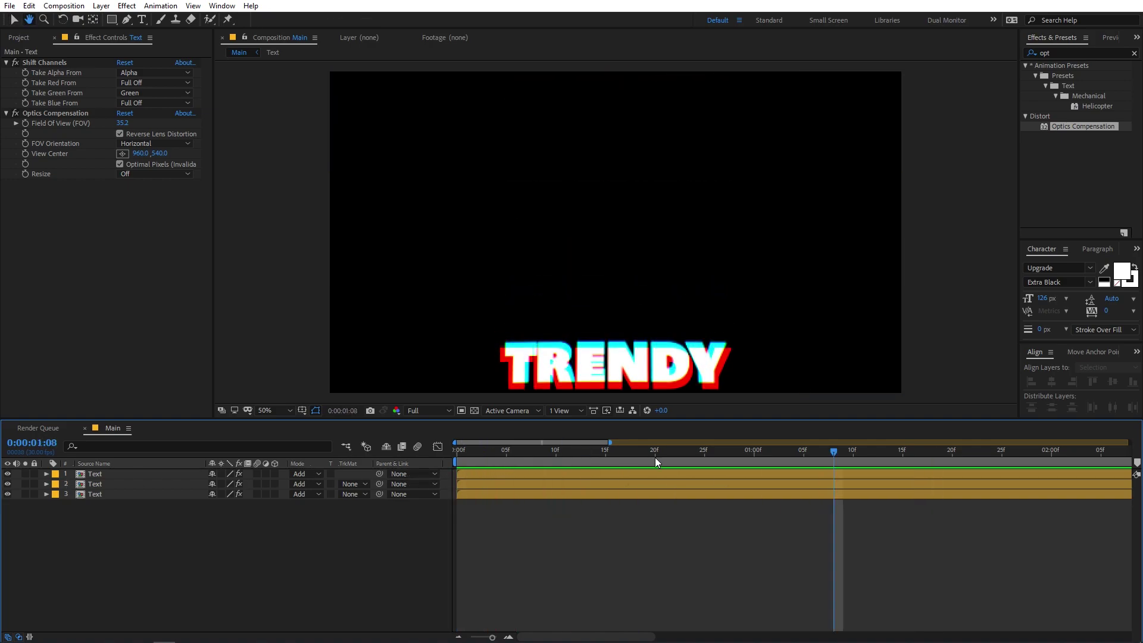
key("space")
key("space")
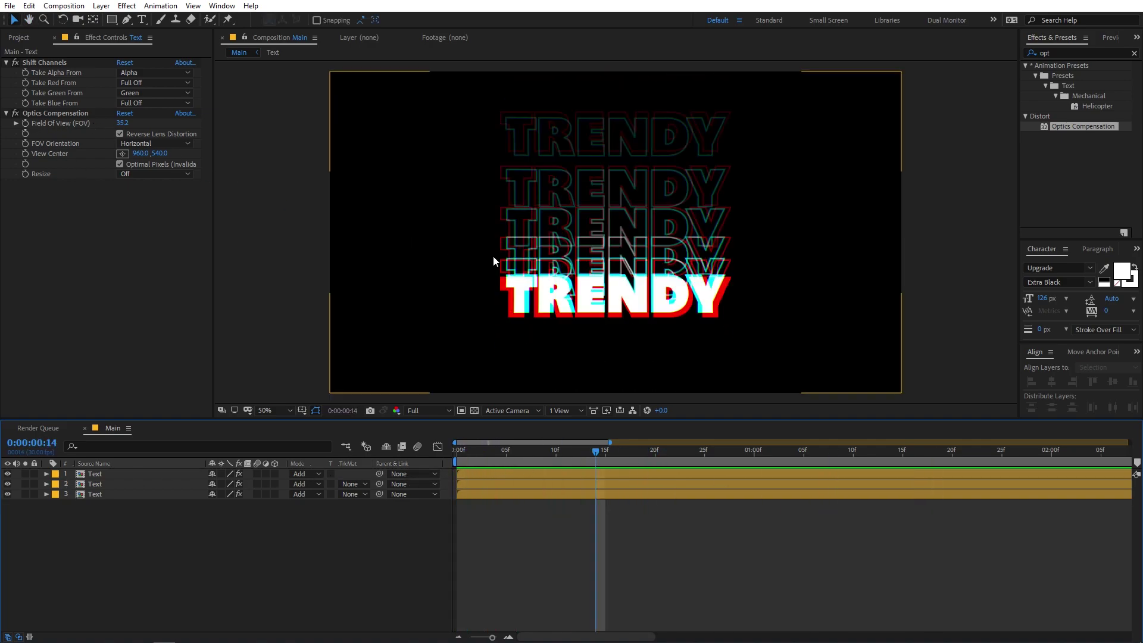
Start keyframing the green Text layer's Optics Compensation Field Of View at 0:00:00:13
mouse_move(598, 453)
left_mouse_down()
mouse_move(758, 453)
mouse_move(477, 453)
mouse_move(773, 445)
mouse_move(625, 451)
mouse_move(472, 438)
mouse_move(585, 438)
left_mouse_up()
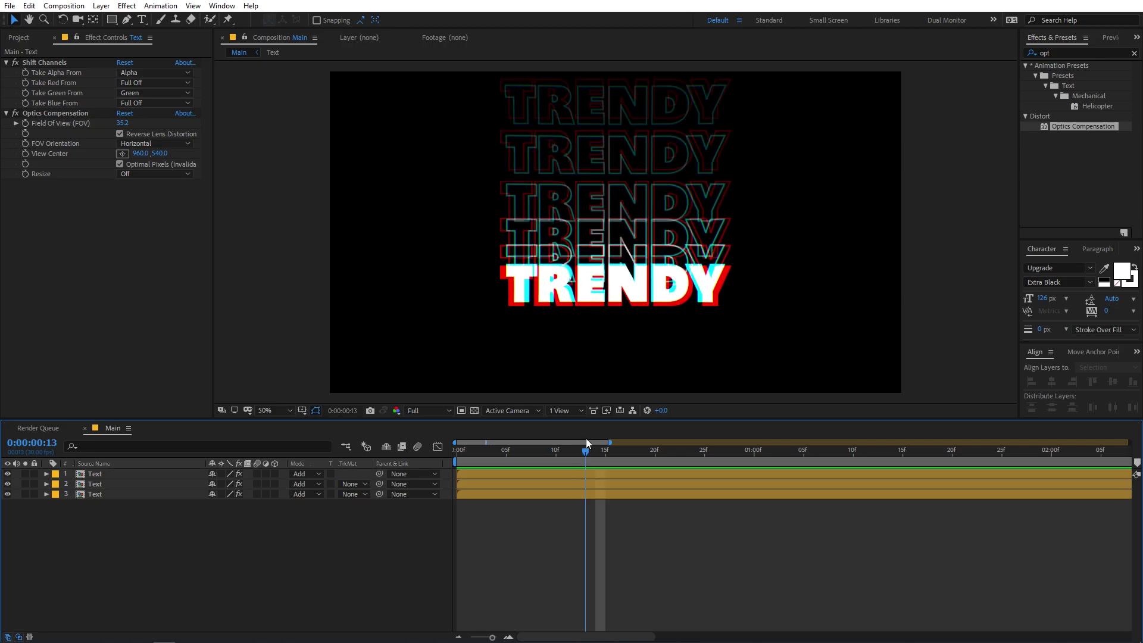
left_click(26, 123)
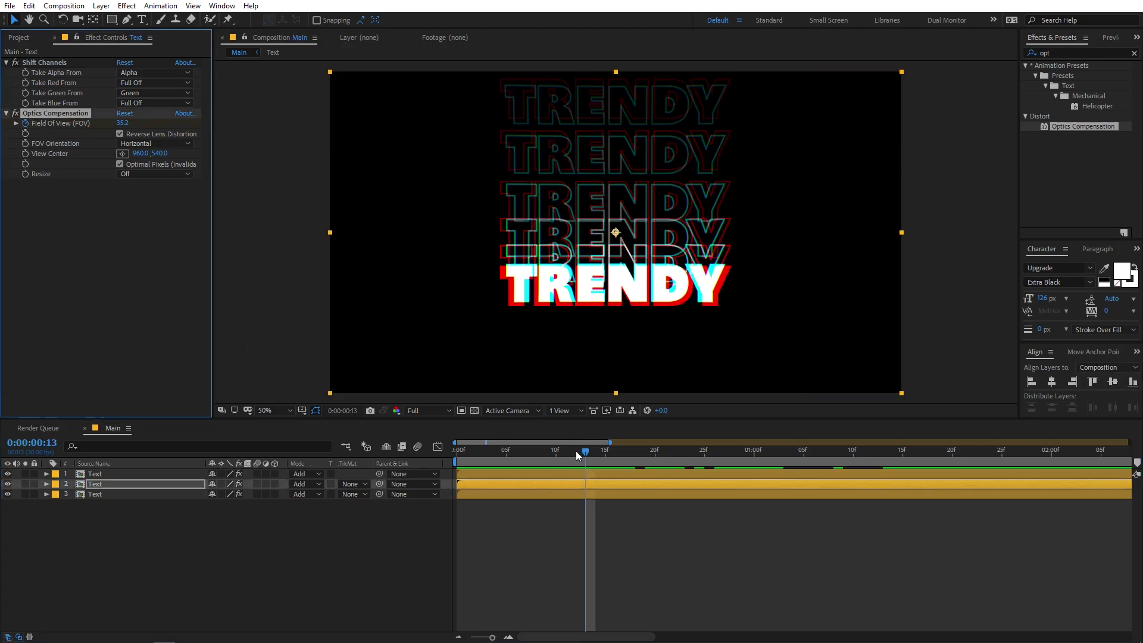
Add a keyframe at 0:00:01:07 setting the green Text layer's Optics Compensation Field Of View to 0
key("u")
left_click_drag(585, 458, 825, 462)
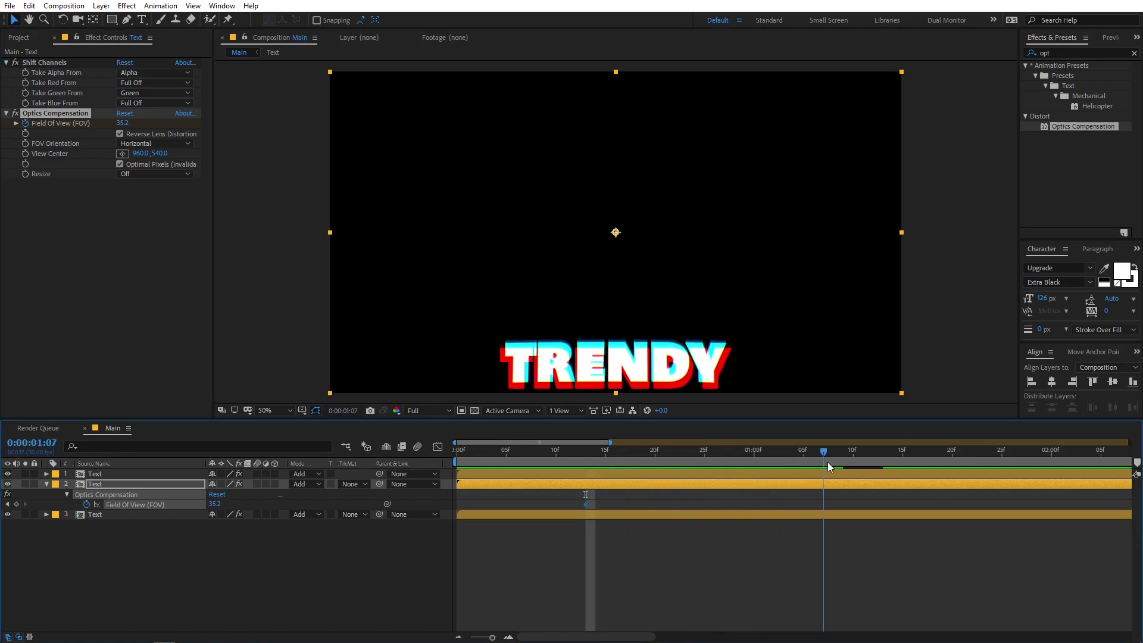
left_click(122, 123)
type("0")
key("Return")
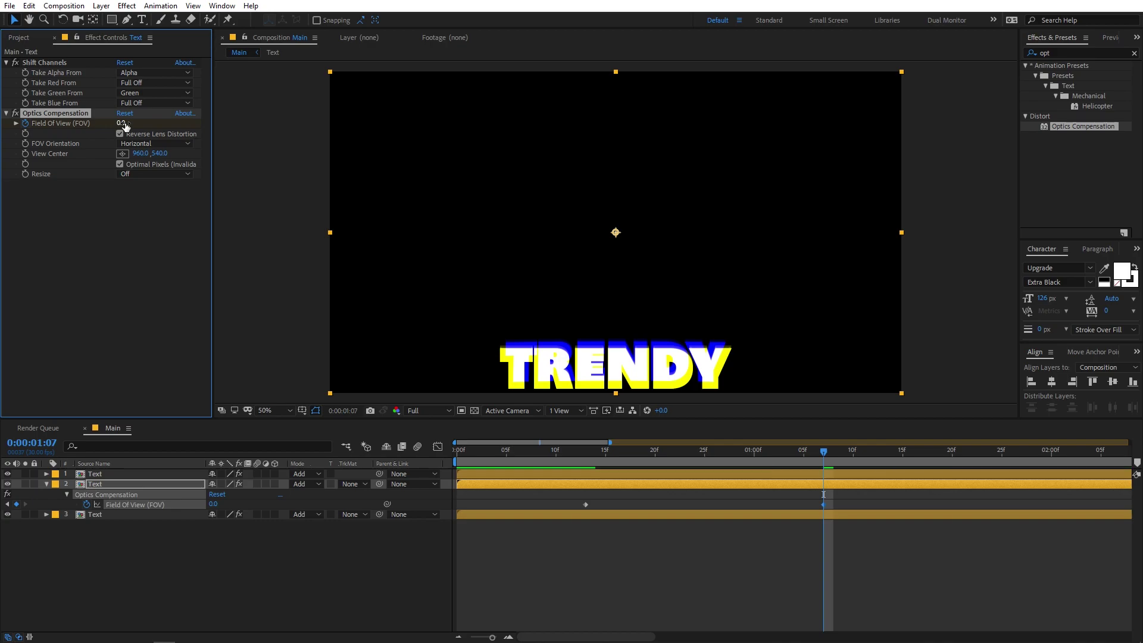
Keyframe the blue Text layer's Optics Compensation Field Of View from 37.6 at 0:00:00:13 to 0 at 0:00:01:07
key("ctrl+Up")
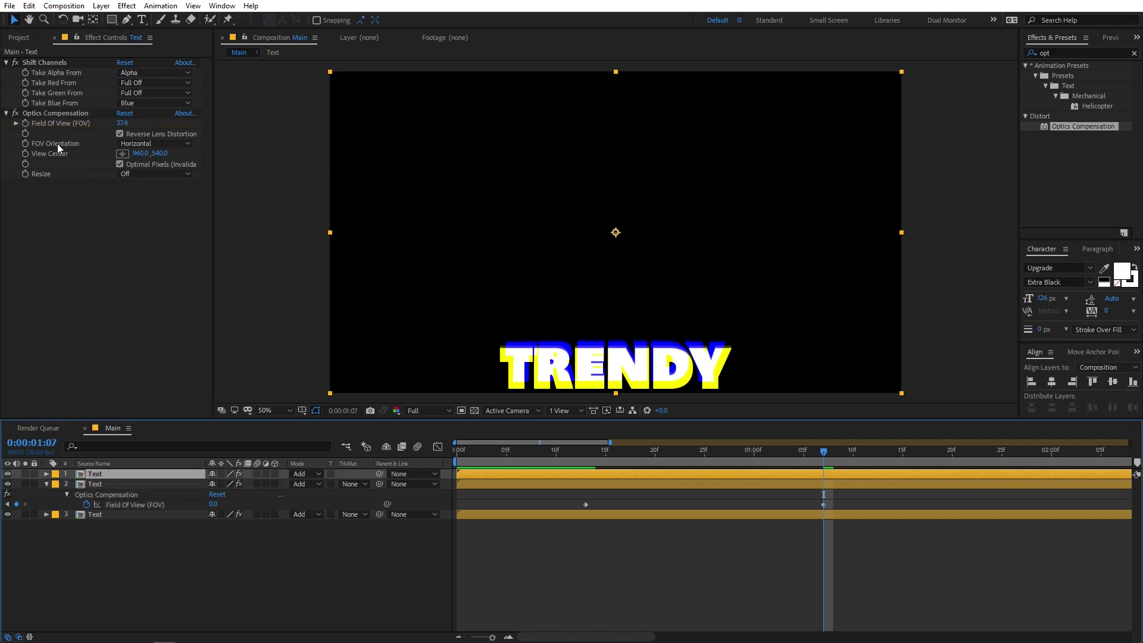
left_click(25, 123)
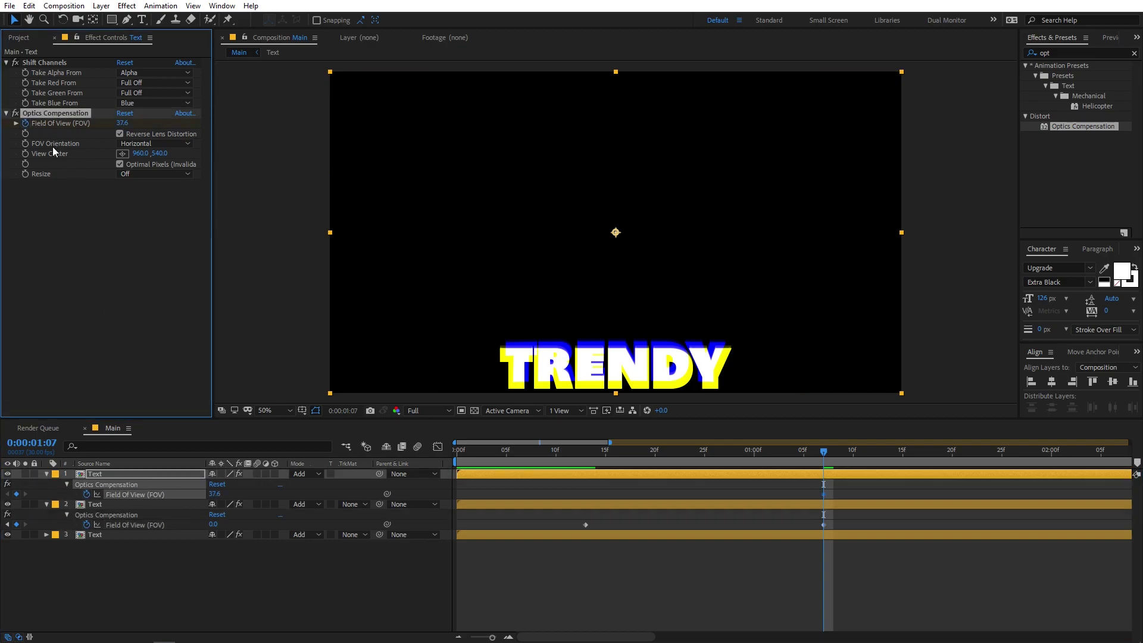
left_click(823, 493)
left_click_drag(601, 489, 584, 491)
left_click(122, 123)
type("0")
key("Return")
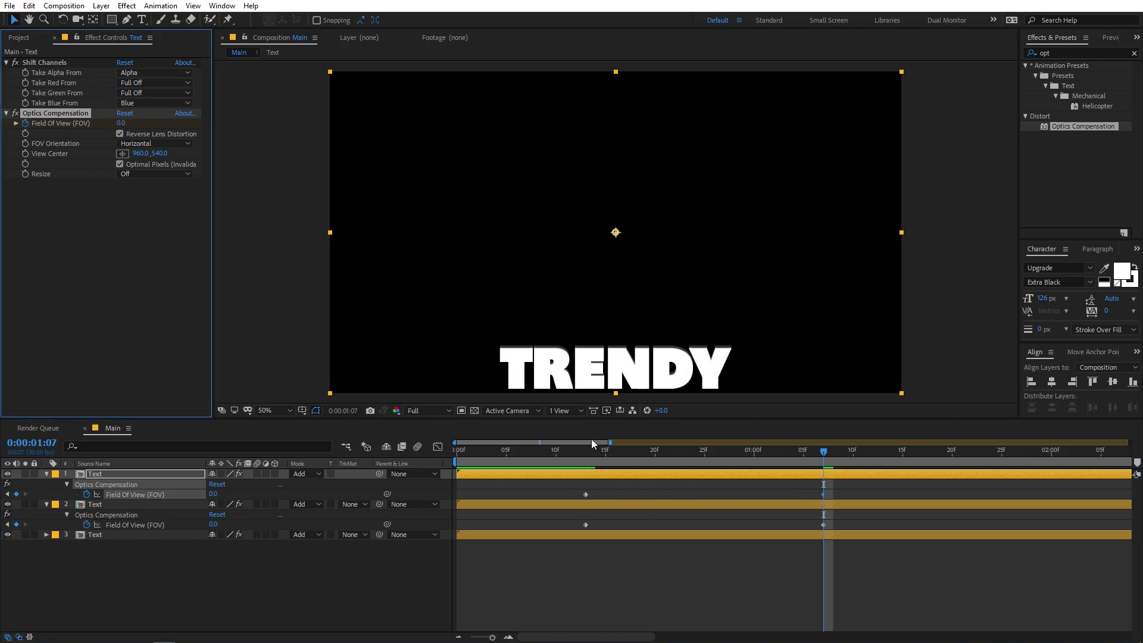
Preview the text animation with the keyframed lens distortion from the start
key("space")
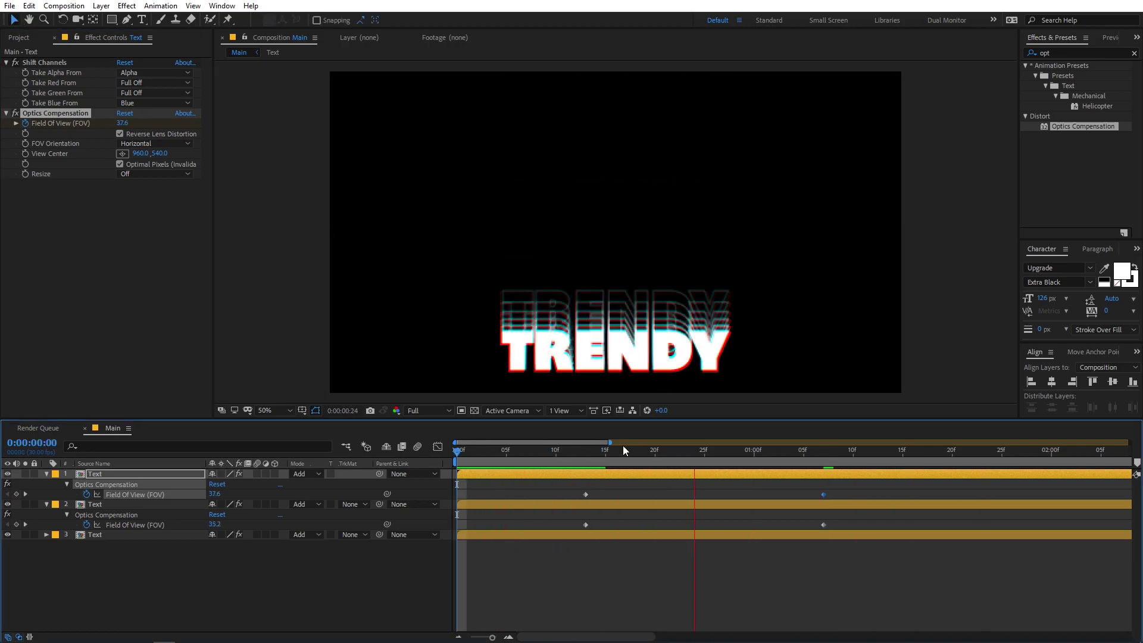
key("space")
key("space")
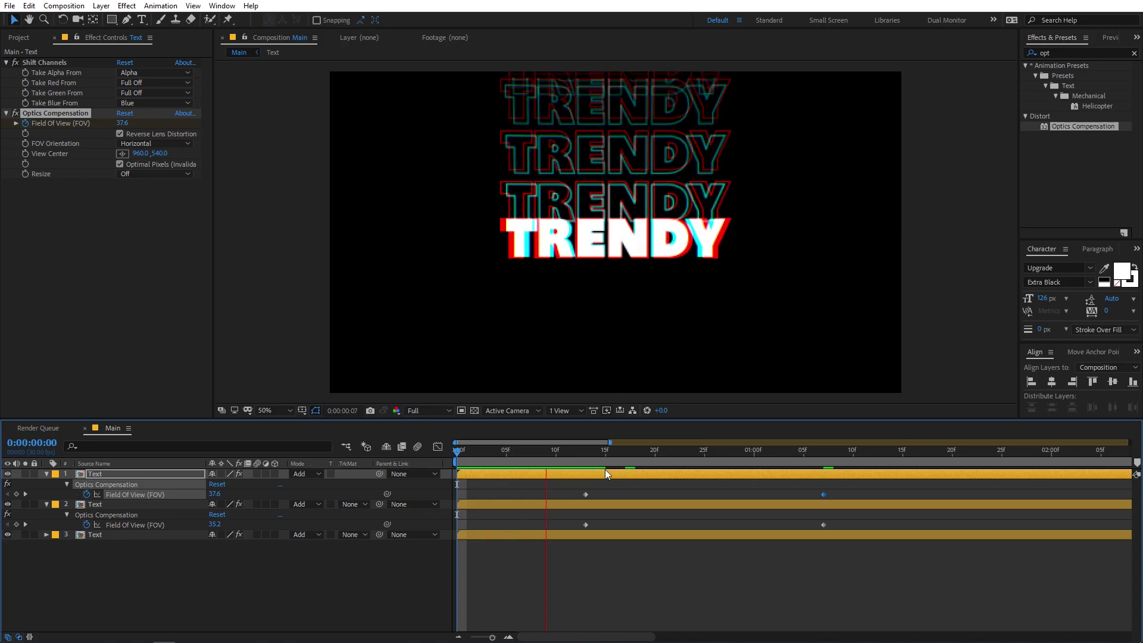
left_click_drag(586, 453, 615, 479)
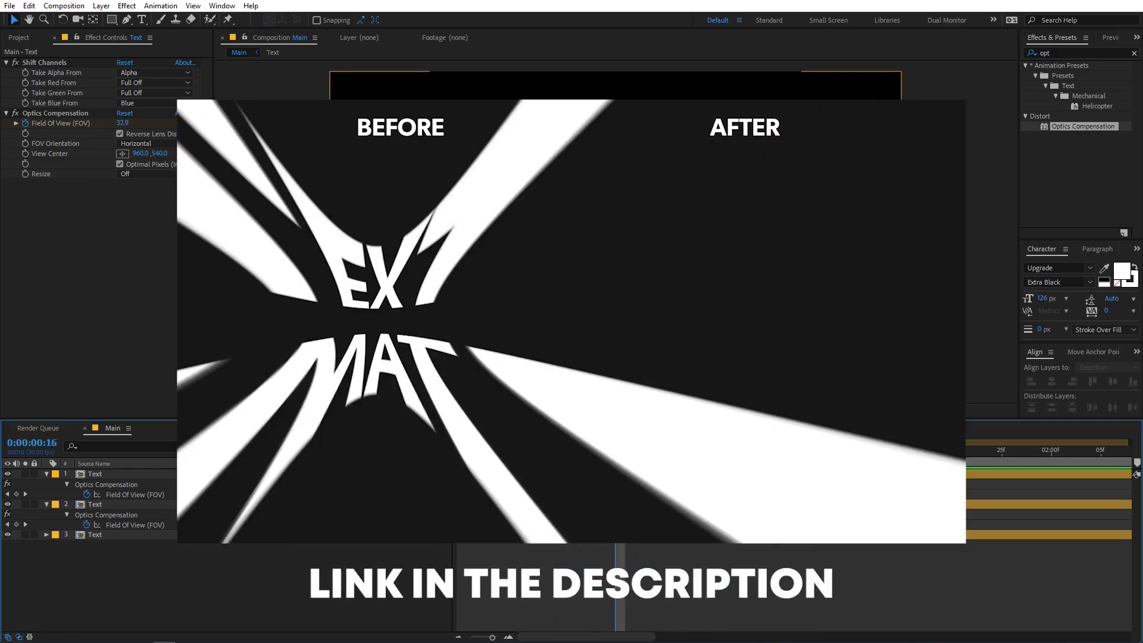
Delete the green and blue Text layers, keeping only the red one
left_click(116, 504)
left_click(130, 474, "shift")
key("Delete")
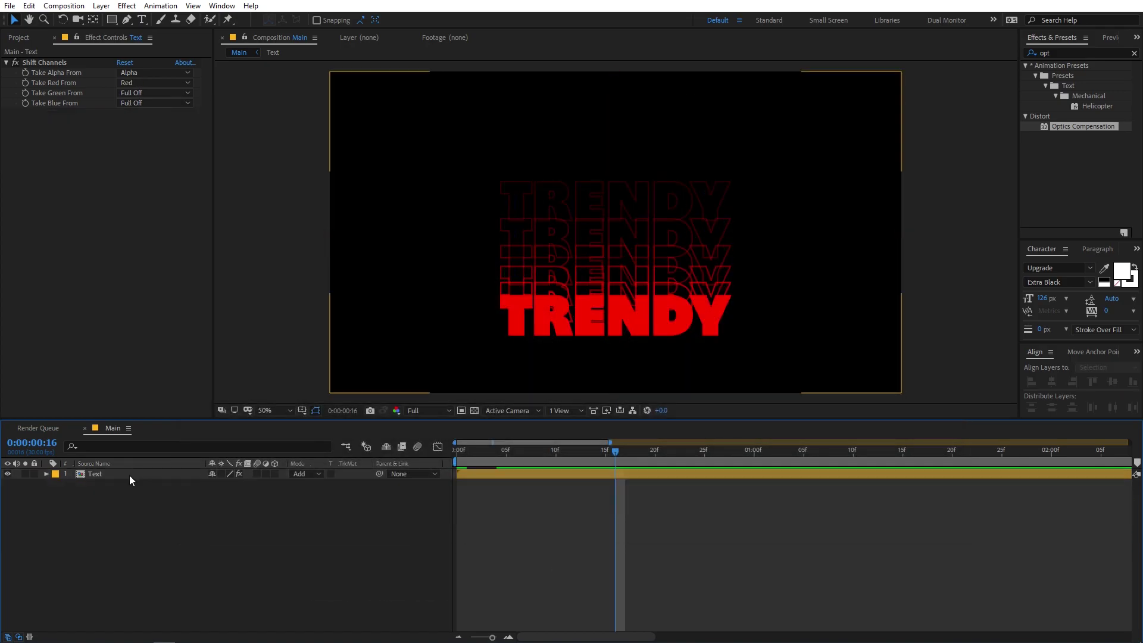
Remove the Shift Channels effect from the remaining Text layer and set its blending mode to Normal
left_click(56, 64)
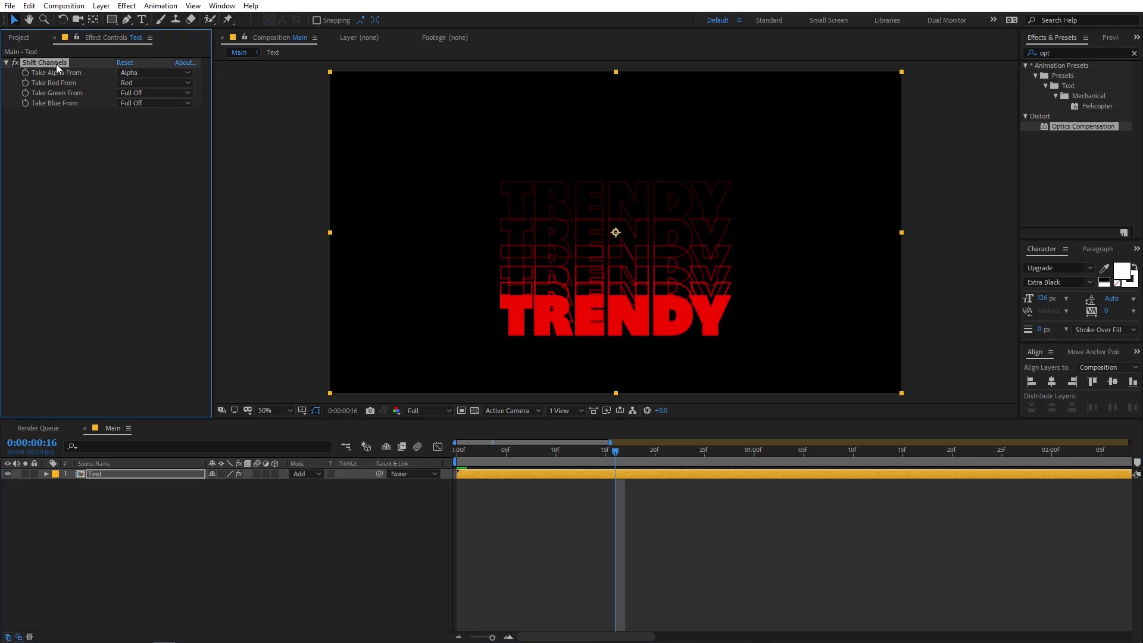
key("Delete")
left_click(318, 473)
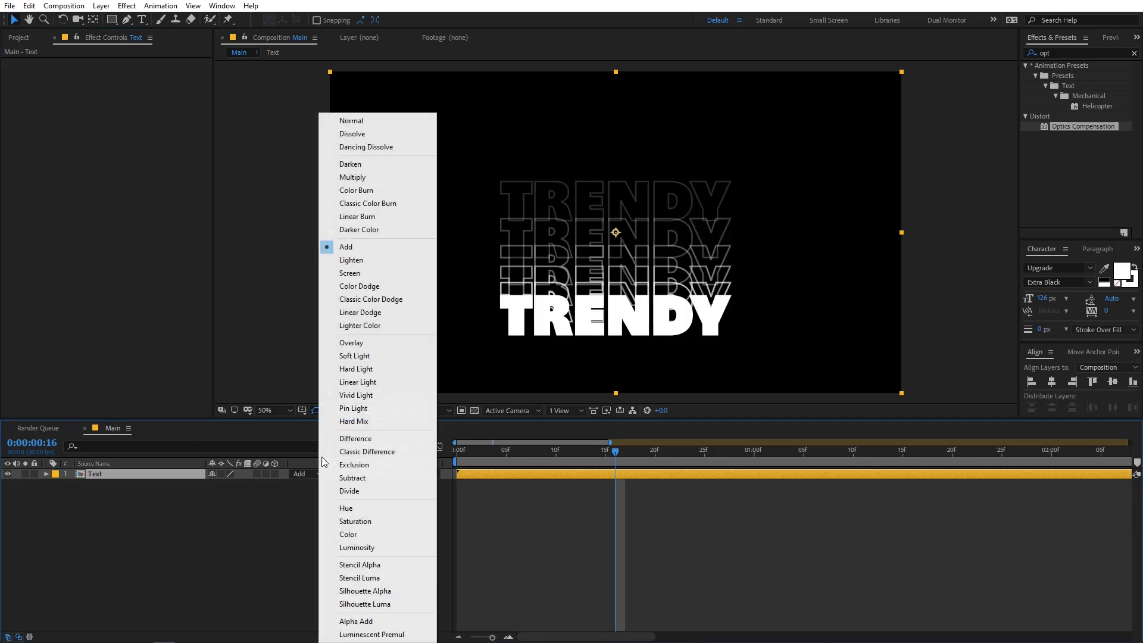
left_click(372, 119)
left_click(176, 556)
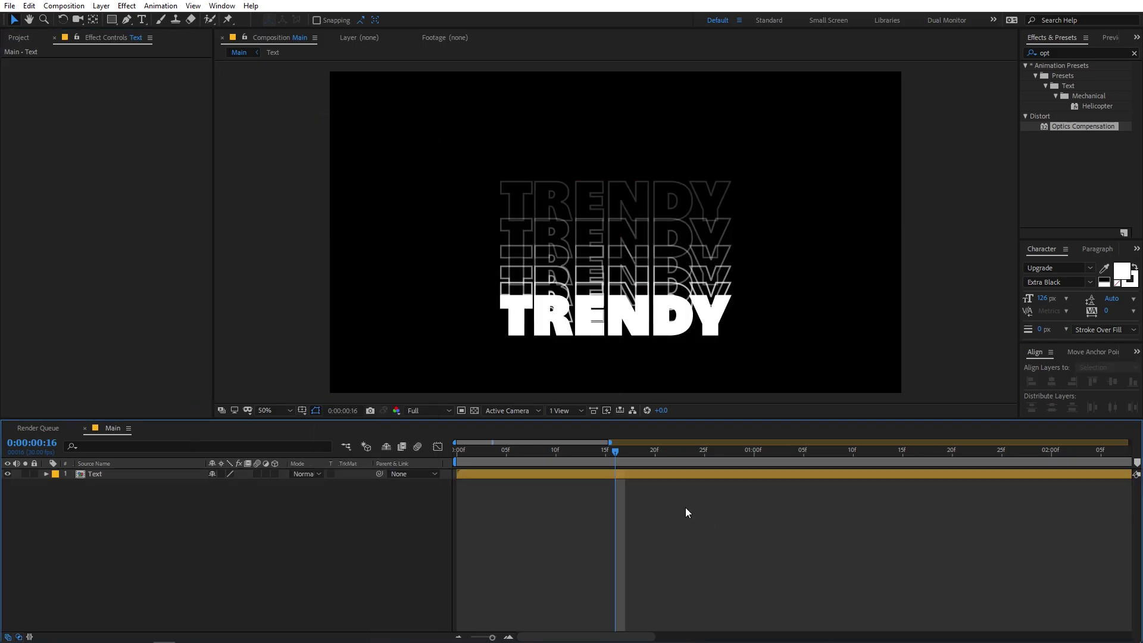
Split the Text layer into colour channels with the RGB Splitter script, with Enable Layer Offset turned off
left_click(607, 460)
key("space")
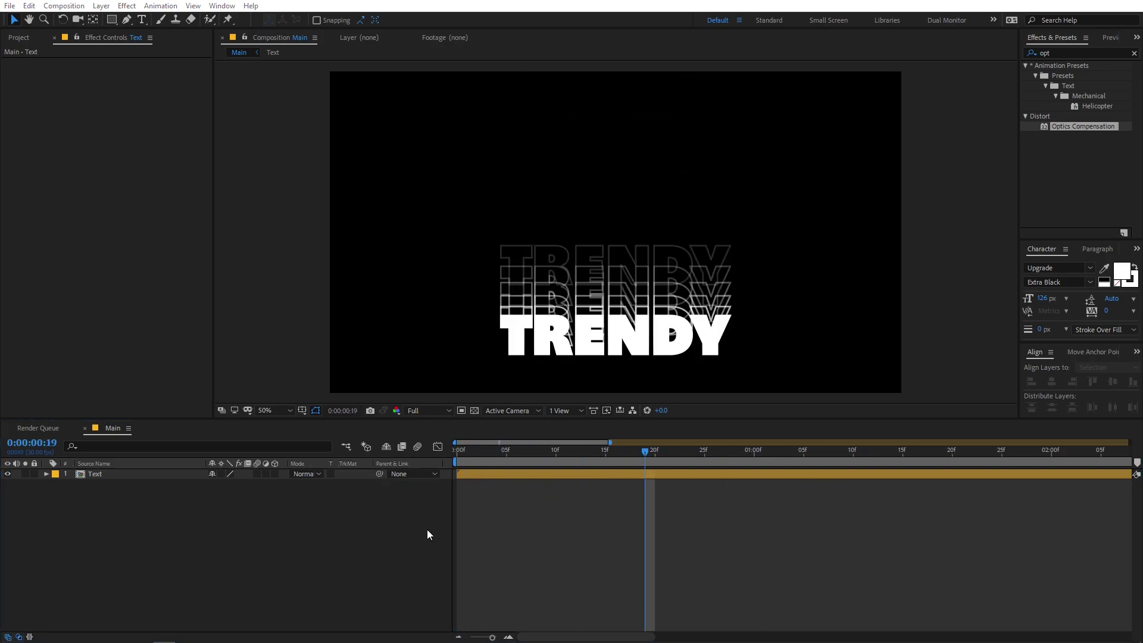
left_click_drag(408, 298, 286, 273)
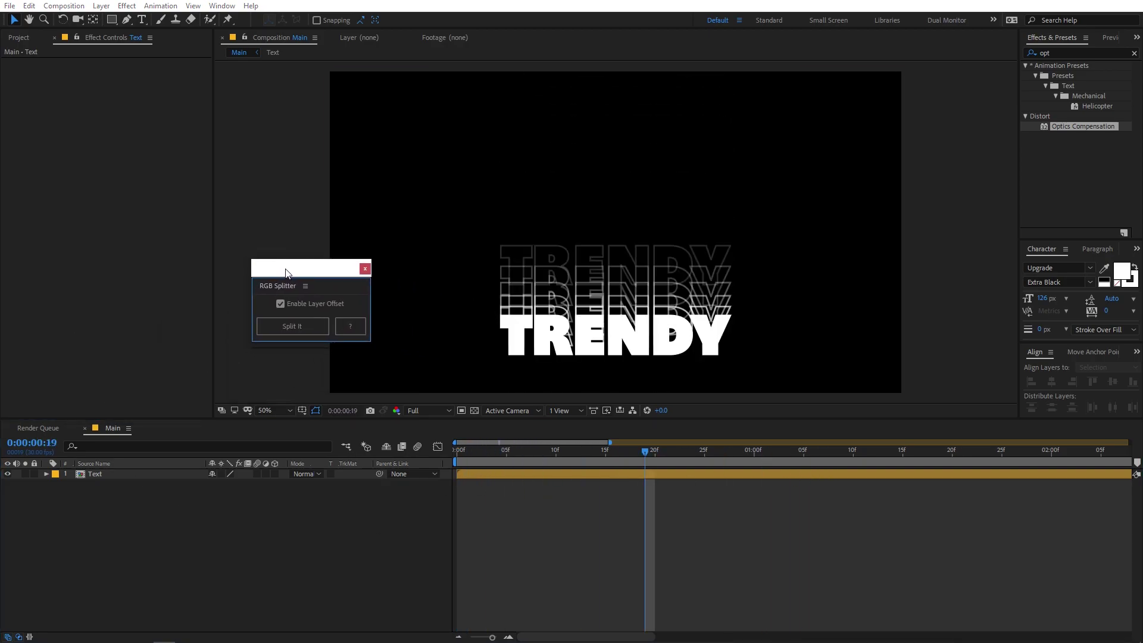
left_click(296, 326)
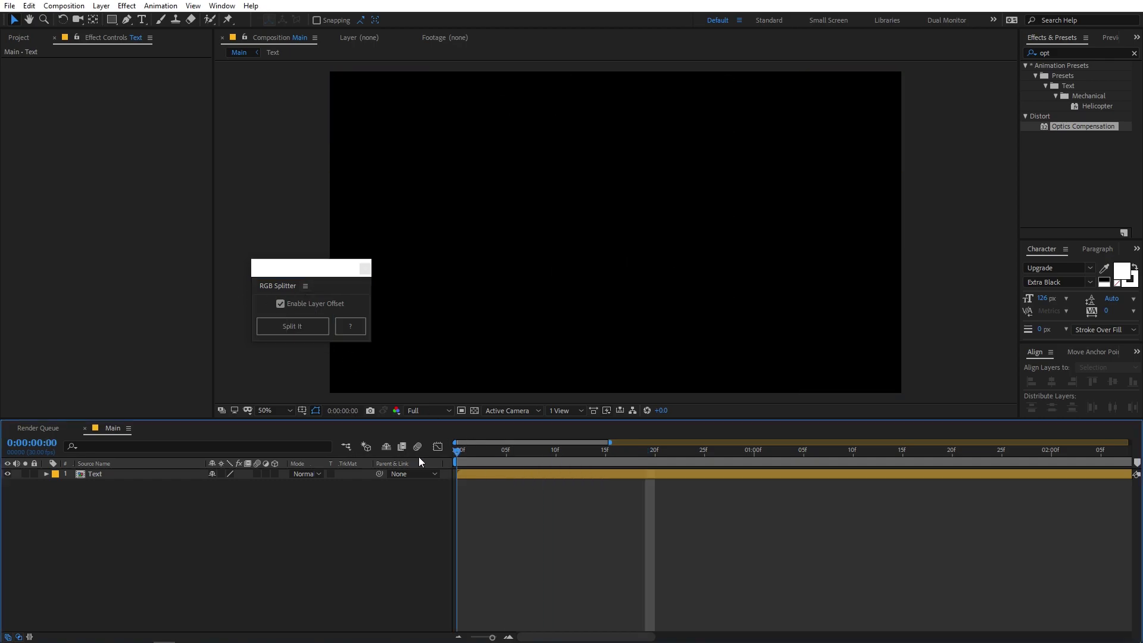
left_click(280, 304)
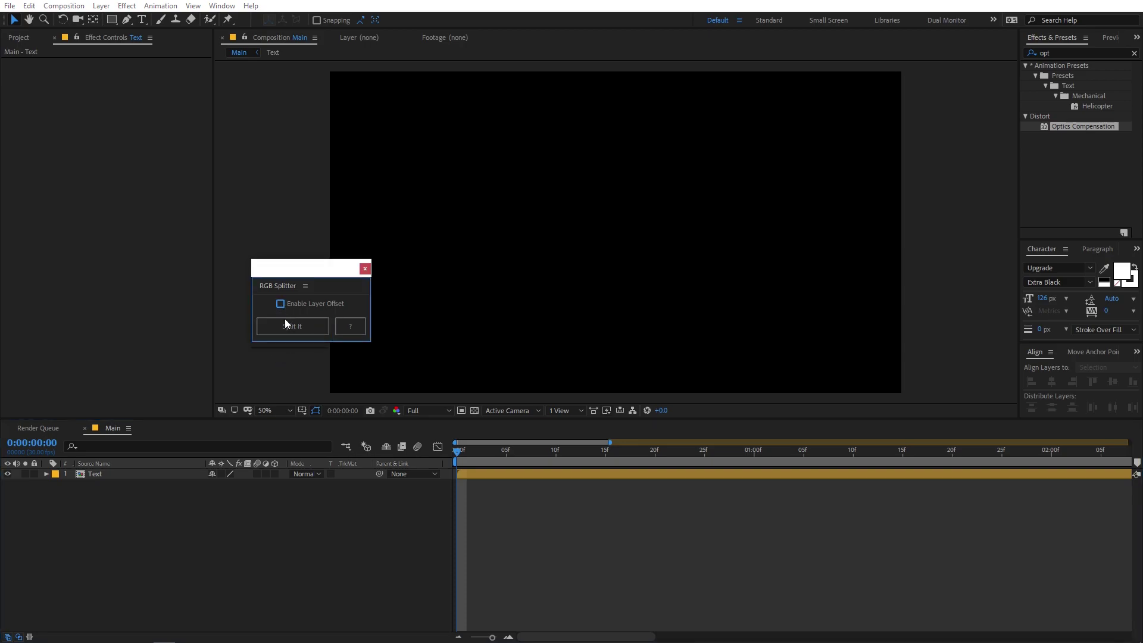
left_click(99, 474)
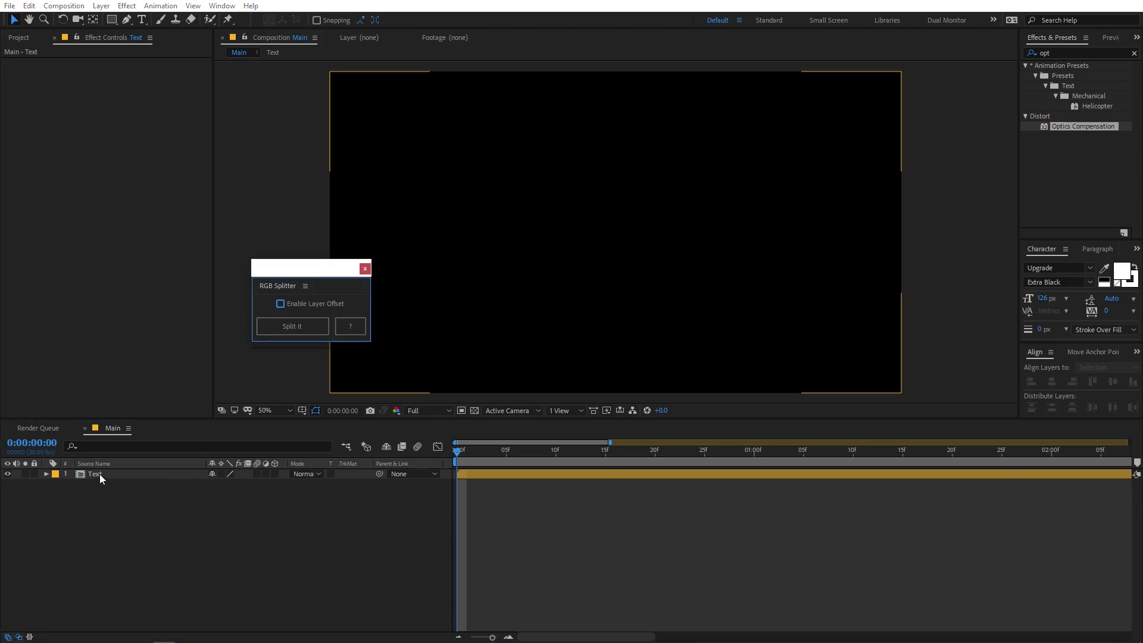
left_click(281, 326)
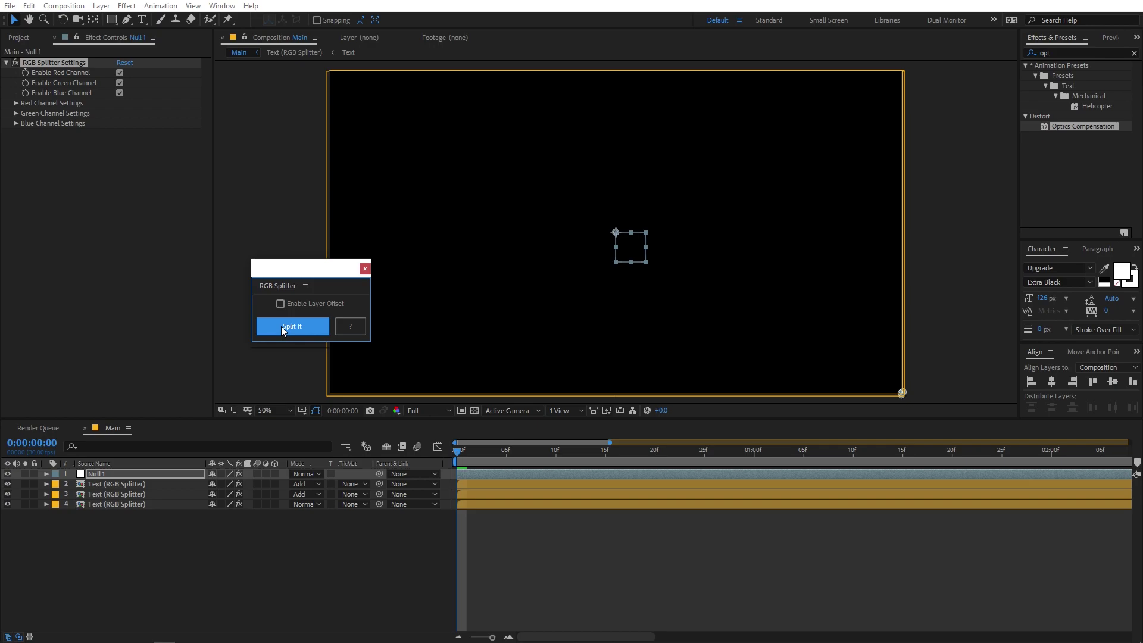
Put away the RGB Splitter panel and preview the channel-split text animation
left_click_drag(467, 462, 534, 460)
left_click(616, 520)
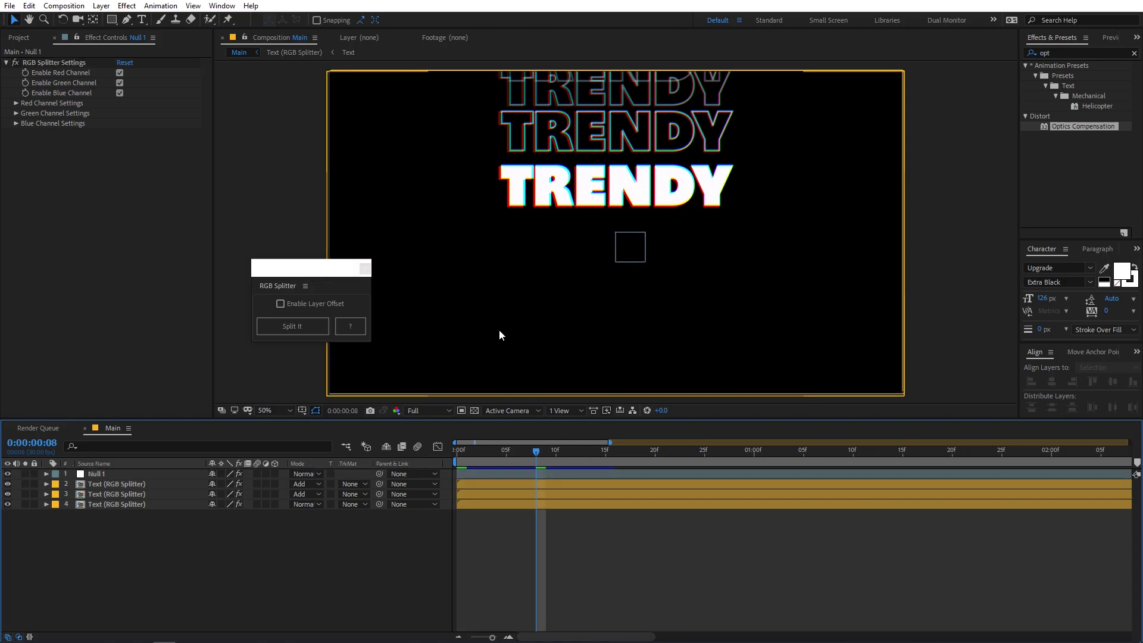
left_click_drag(306, 281, 303, 431)
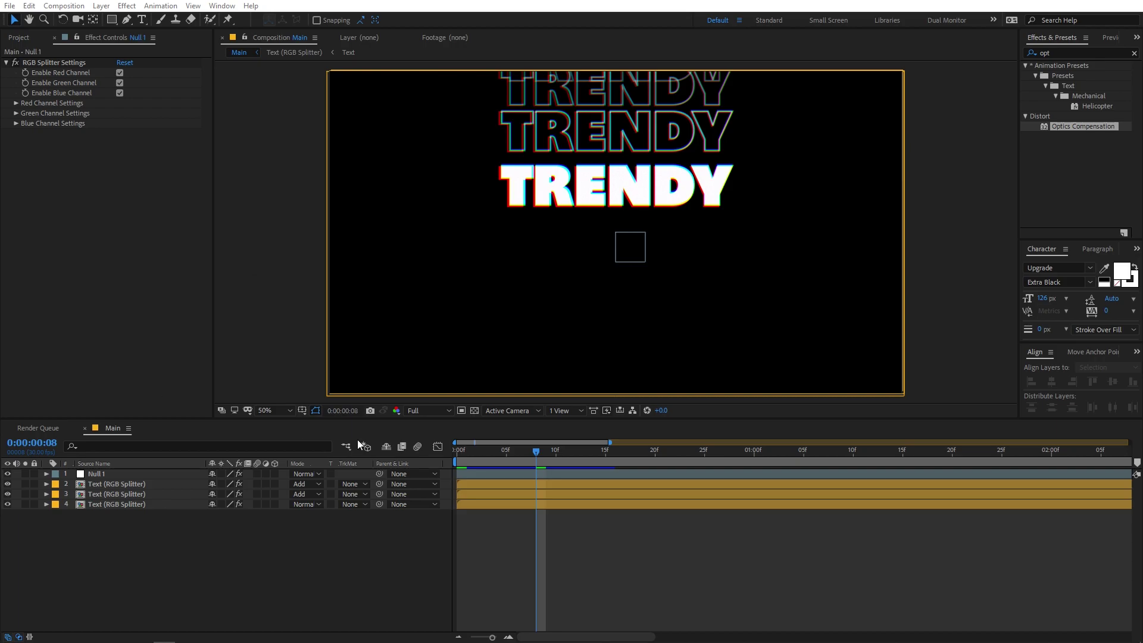
key("space")
key("space")
key("Page_Down")
Set R Distortion to 53.6 and G Distortion to 37.7 in the null layer's RGB Splitter Settings
left_click(113, 473)
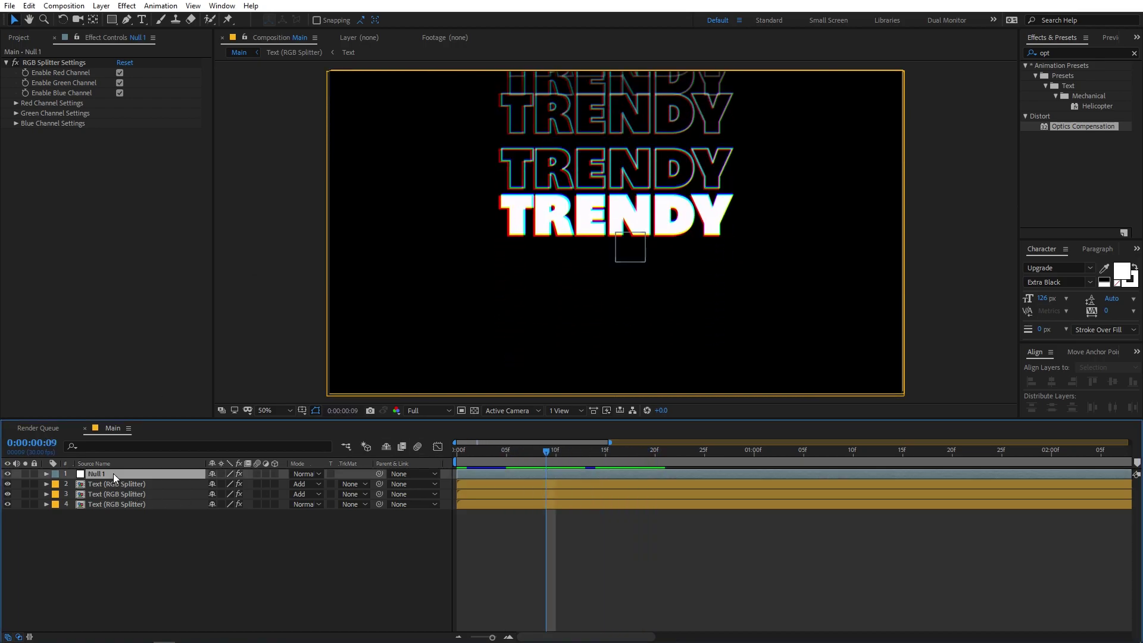
left_click(16, 103)
left_click(16, 164)
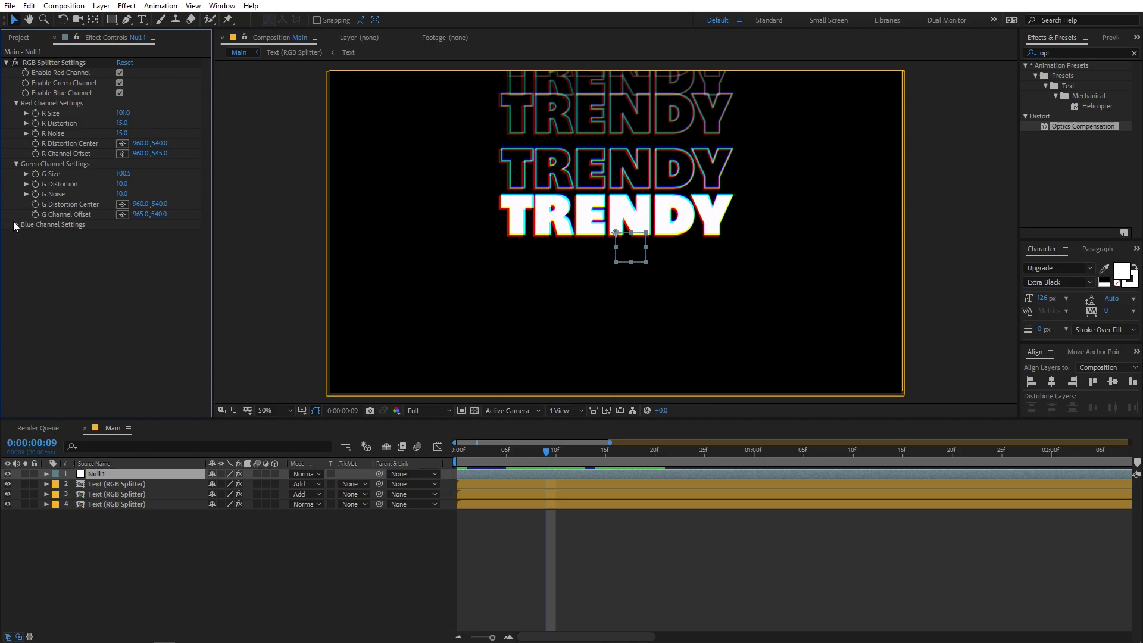
left_click(16, 225)
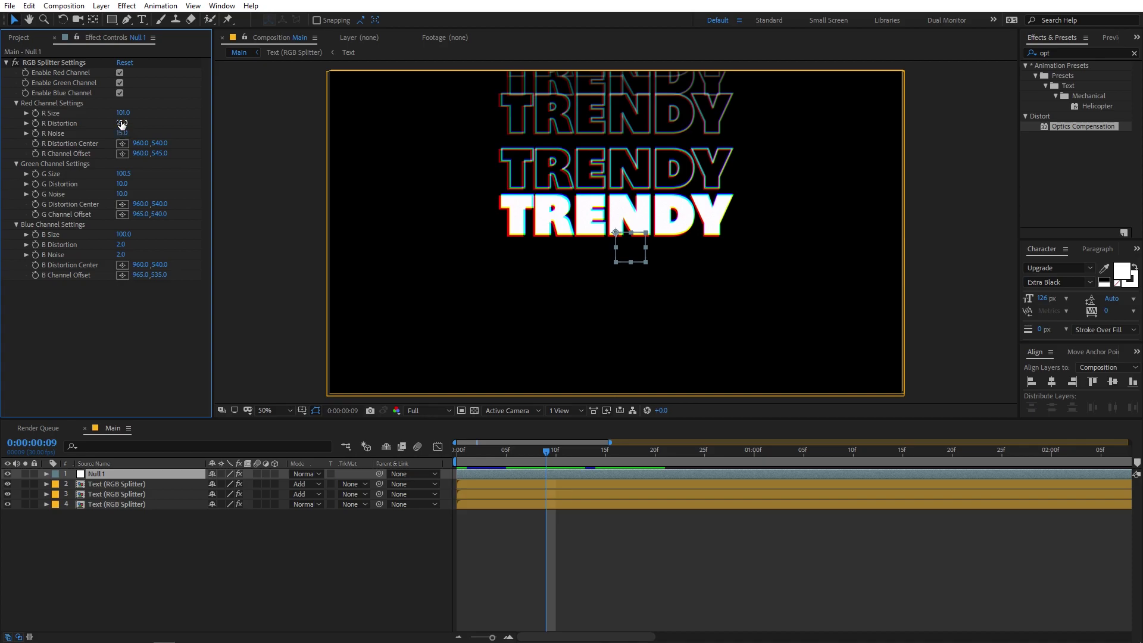
left_click_drag(121, 124, 188, 125)
left_click_drag(339, 143, 403, 161)
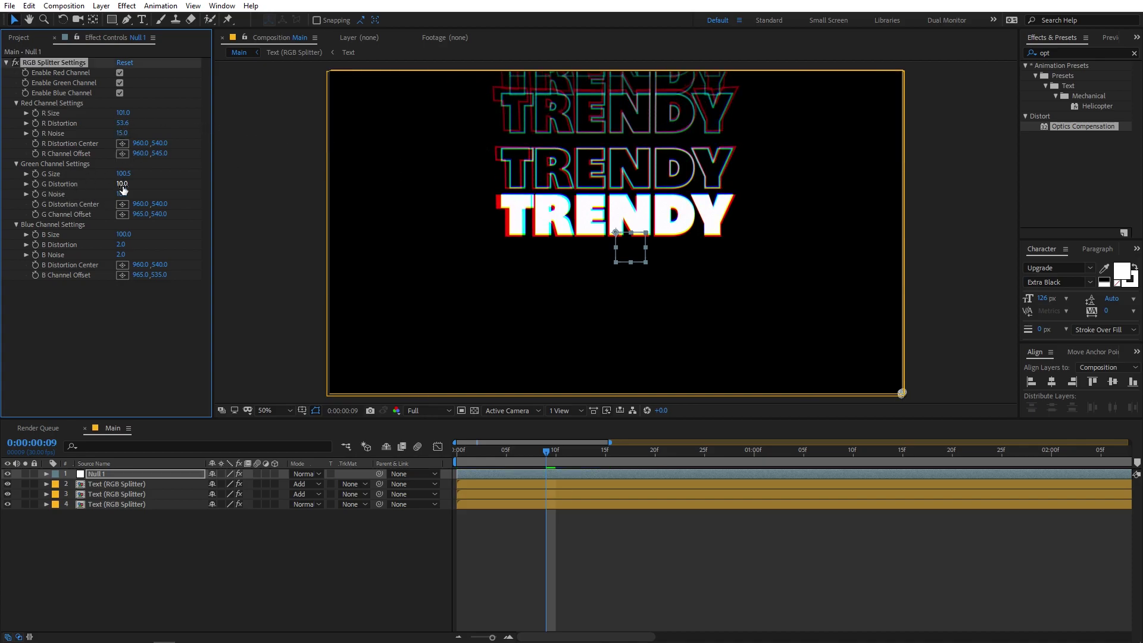
left_click_drag(209, 188, 278, 190)
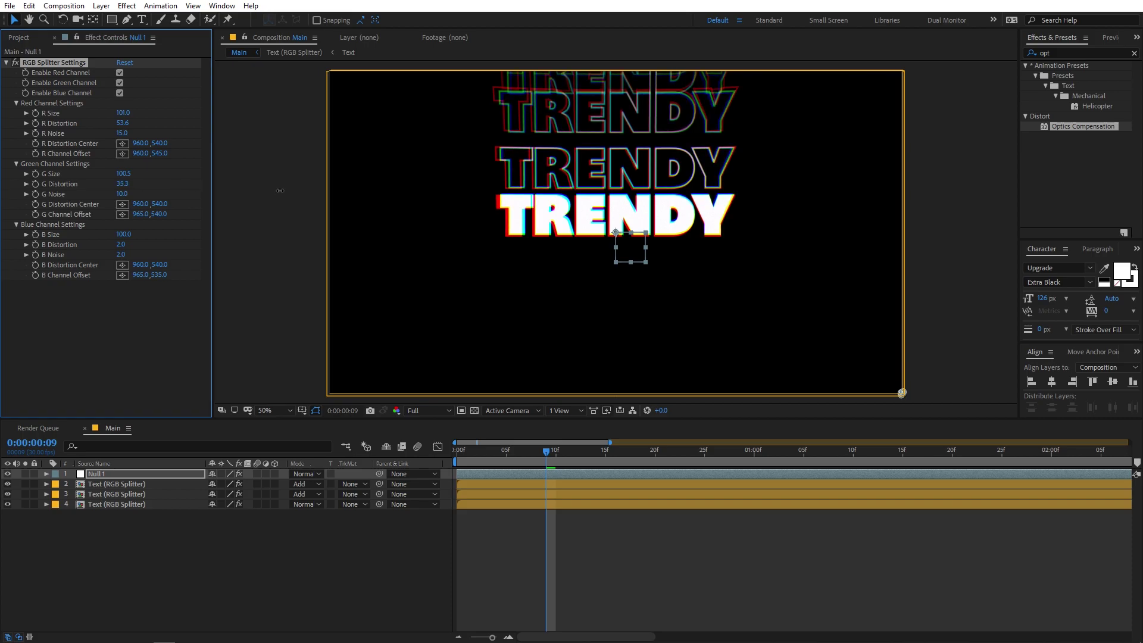
Preview the text animation with the stronger red and green channel distortion, checking the frames around 0:00:00:25
left_click(523, 463)
key("space")
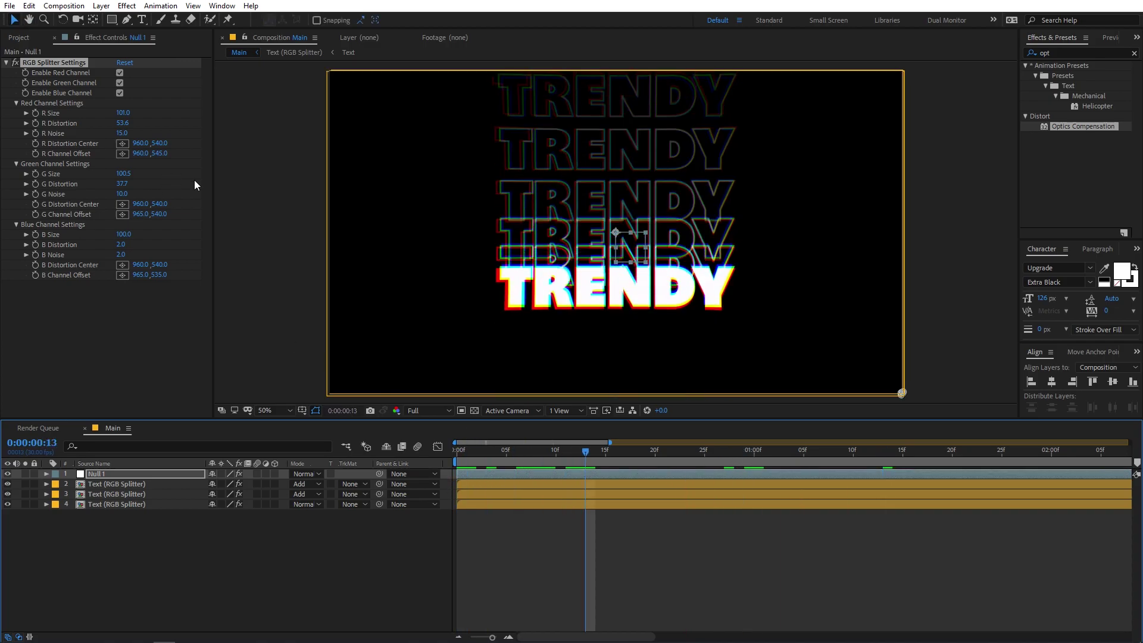
left_click_drag(744, 451, 719, 462)
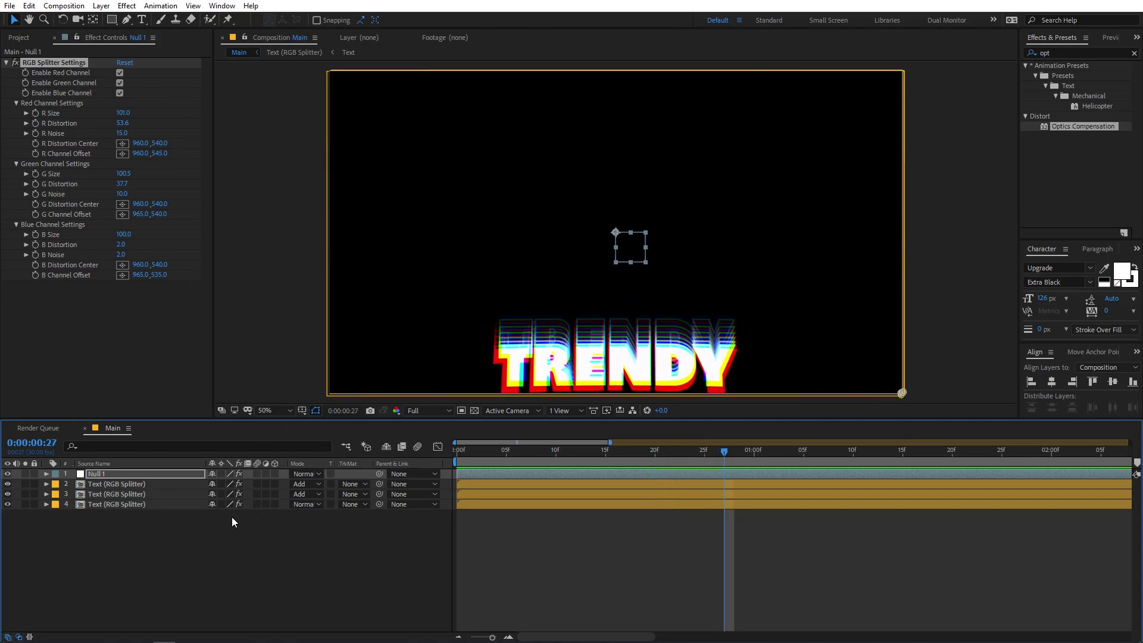
mouse_move(701, 462)
left_mouse_down()
mouse_move(444, 462)
mouse_move(704, 461)
left_mouse_up()
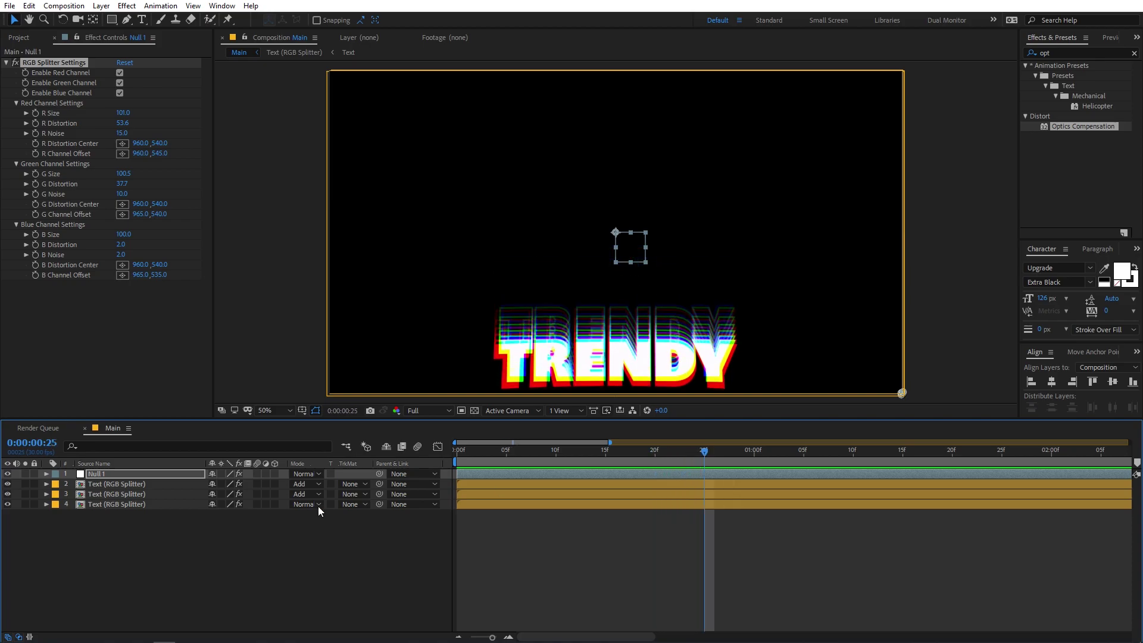